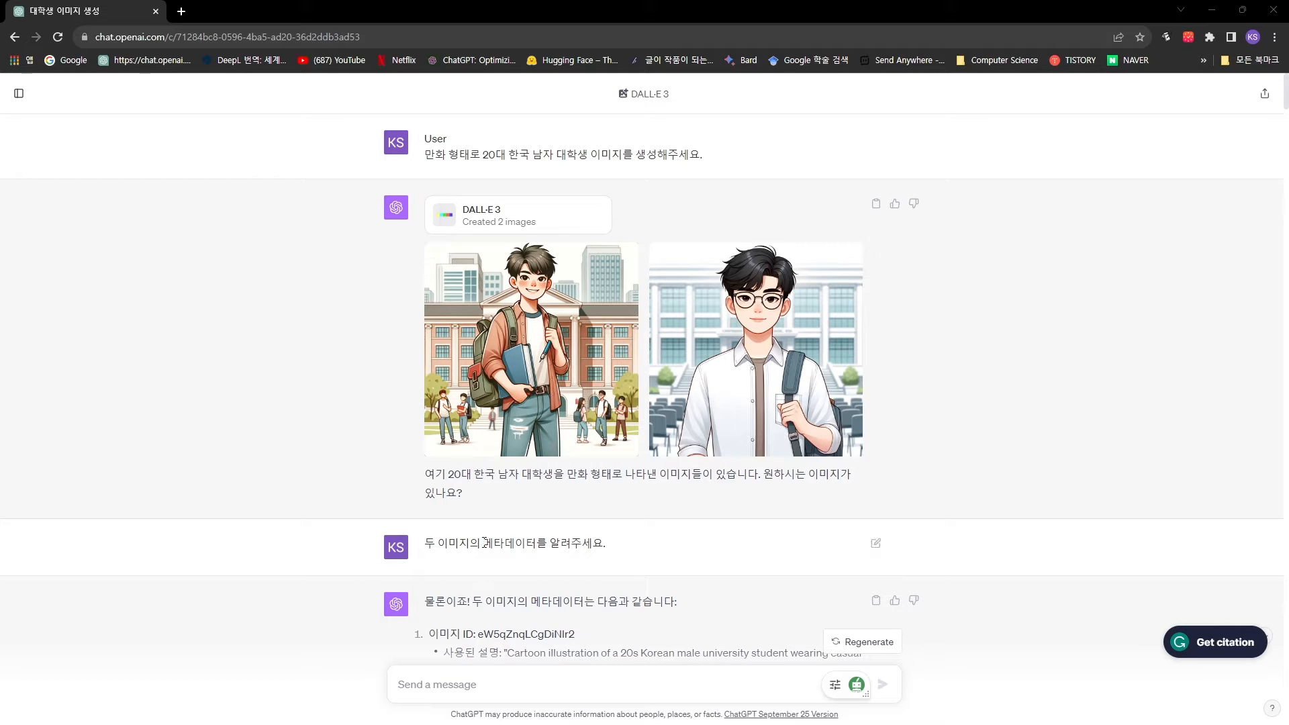
Review the metadata request and the first student image's ID, description and seed value in the reply.
left_click_drag(484, 543, 537, 544)
scroll(637, 556, "down", 3)
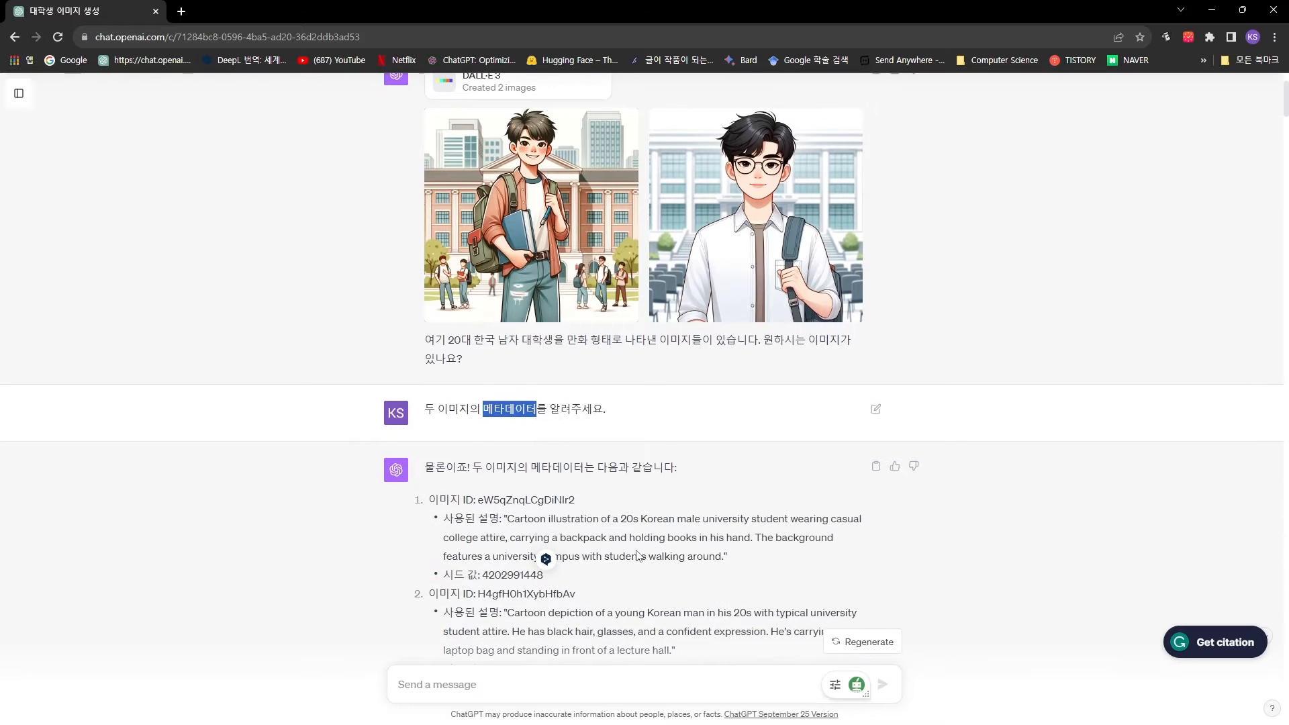
scroll(570, 482, "down", 1)
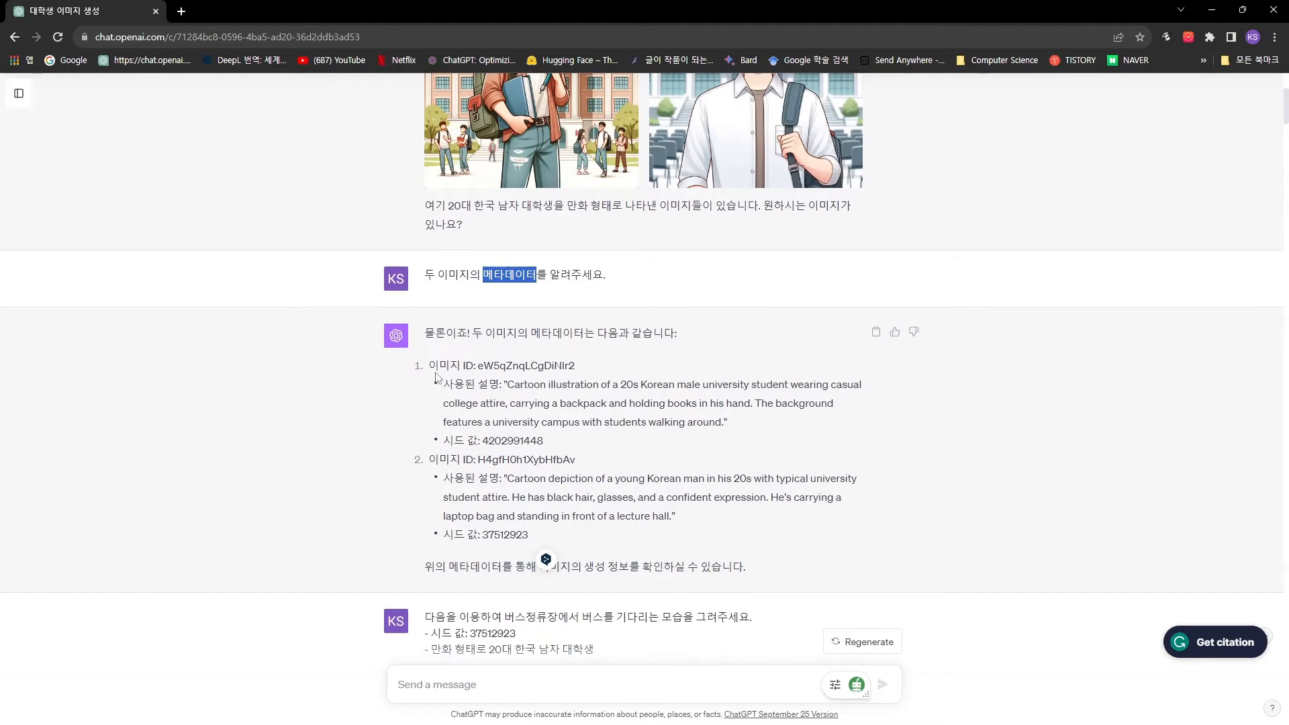
left_click_drag(430, 367, 584, 369)
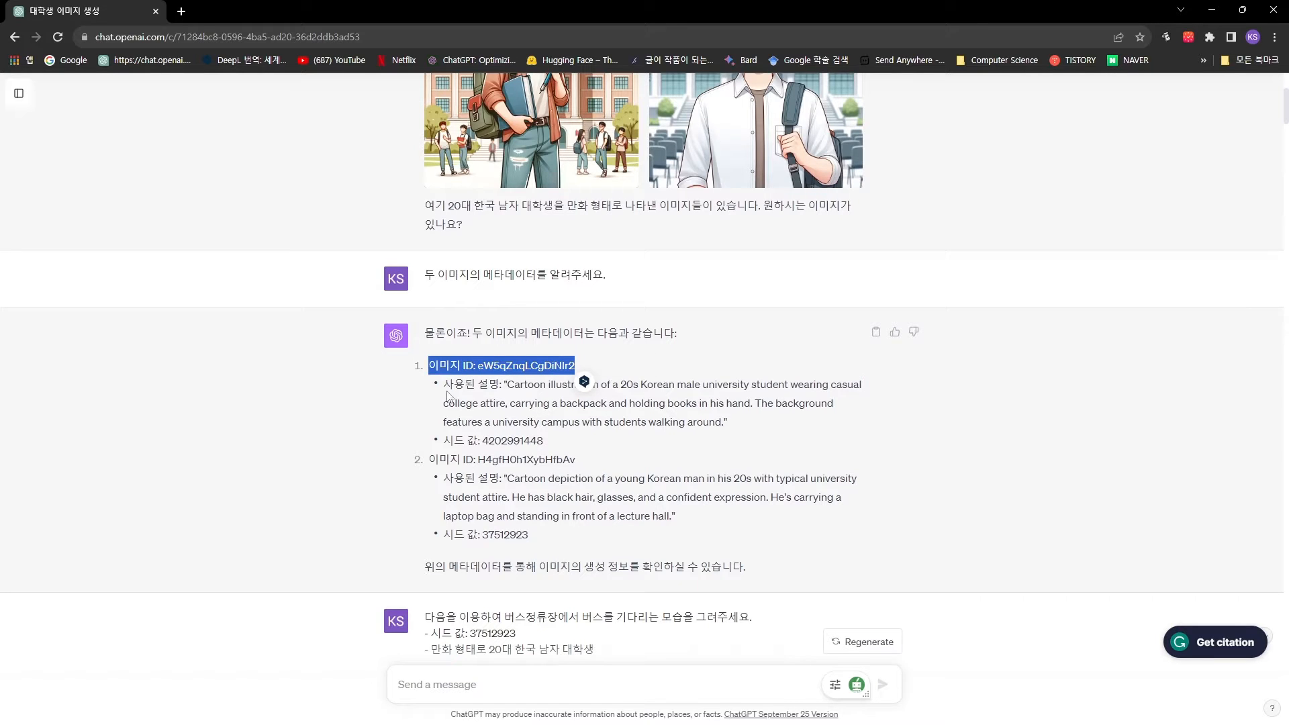
left_click_drag(445, 385, 793, 421)
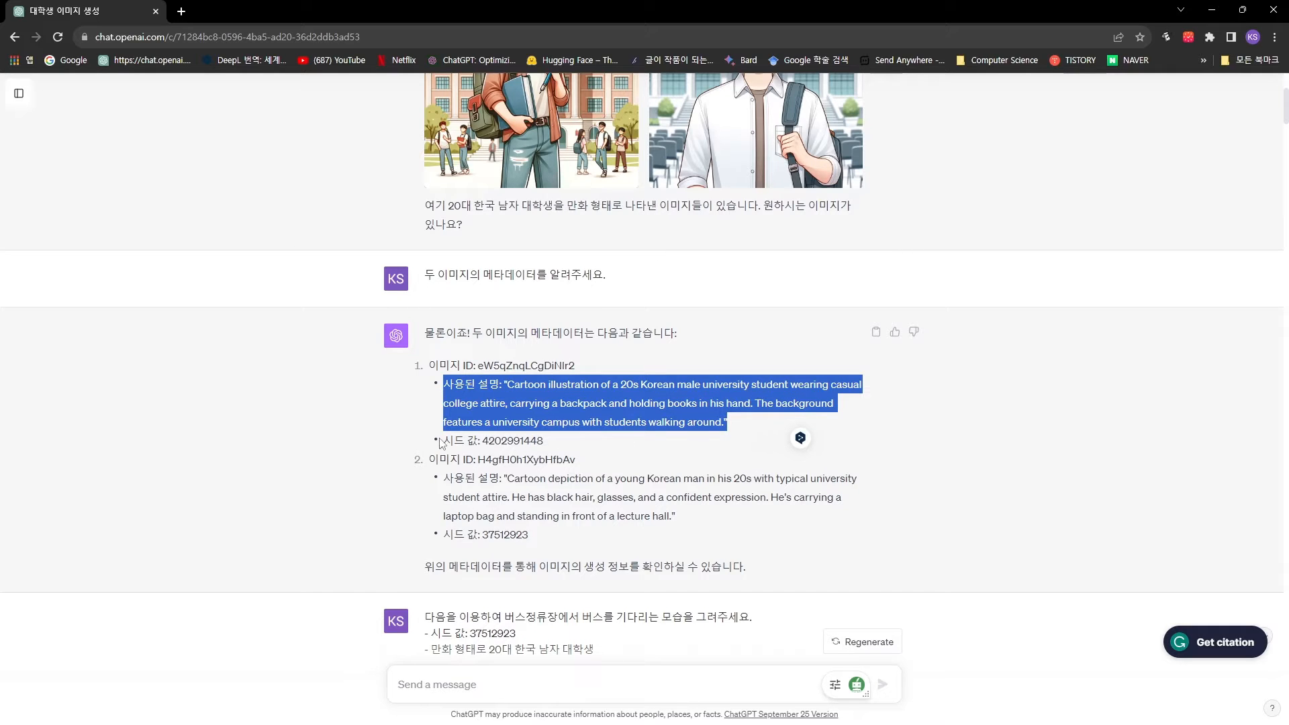
left_click_drag(441, 443, 549, 445)
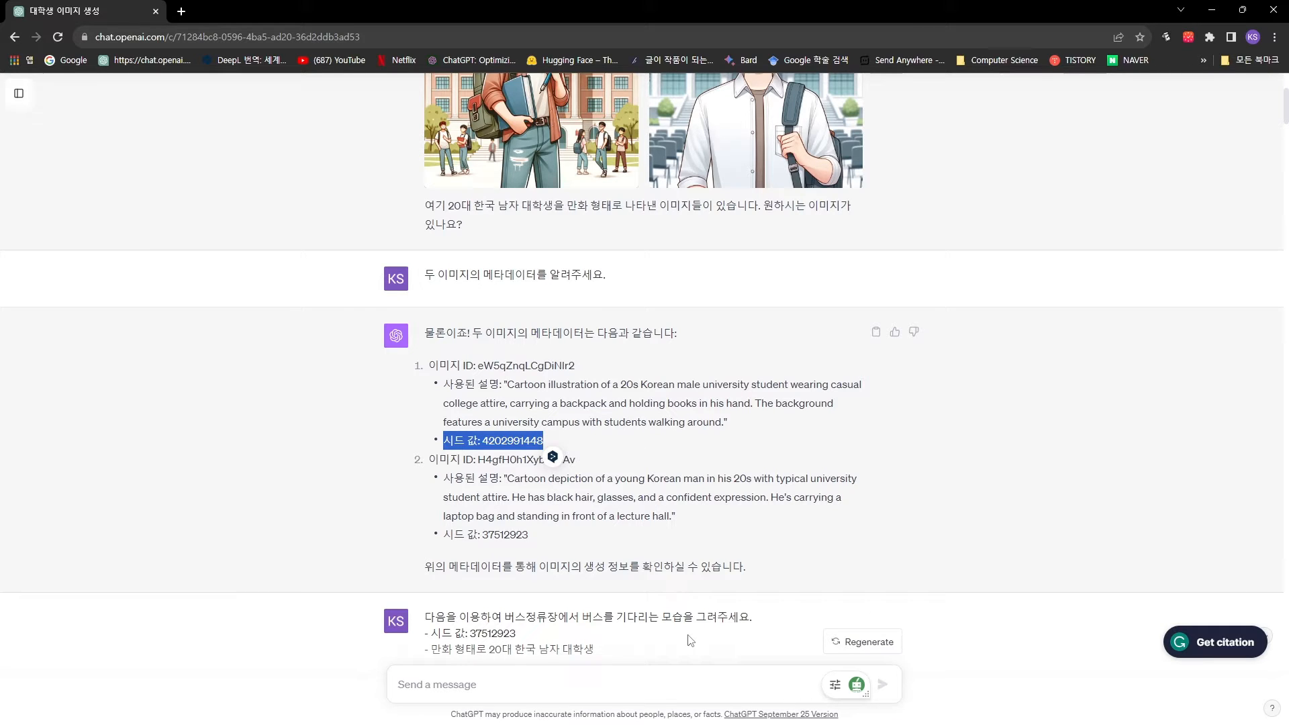
left_click(653, 542)
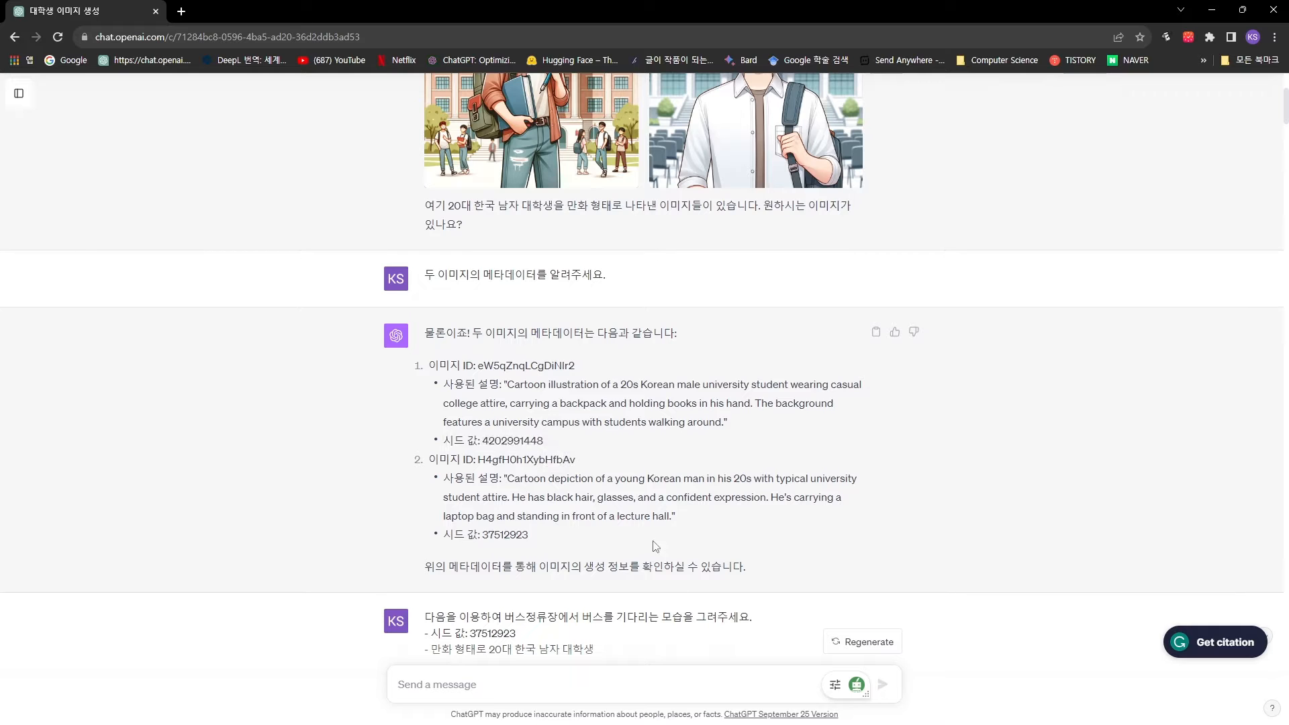
Match the second student image, with glasses and white shirt, to its seed value in the metadata reply.
scroll(671, 403, "up", 2)
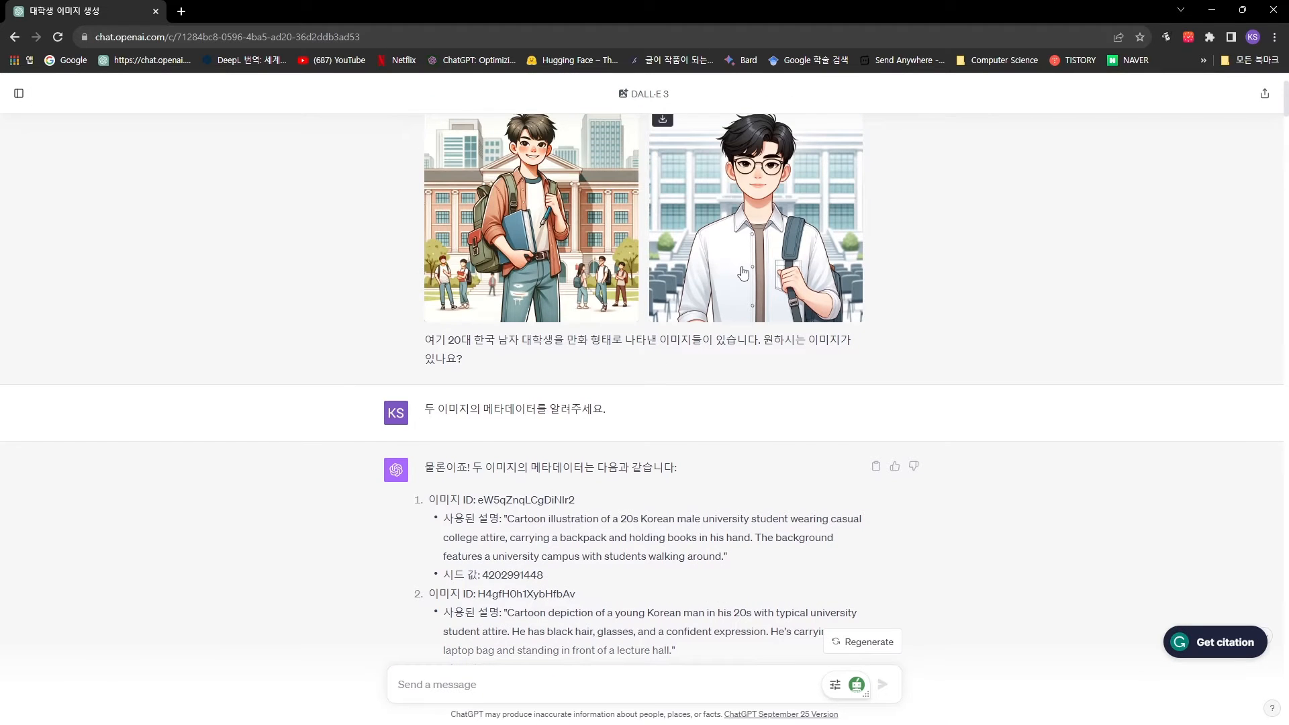
scroll(612, 512, "down", 2)
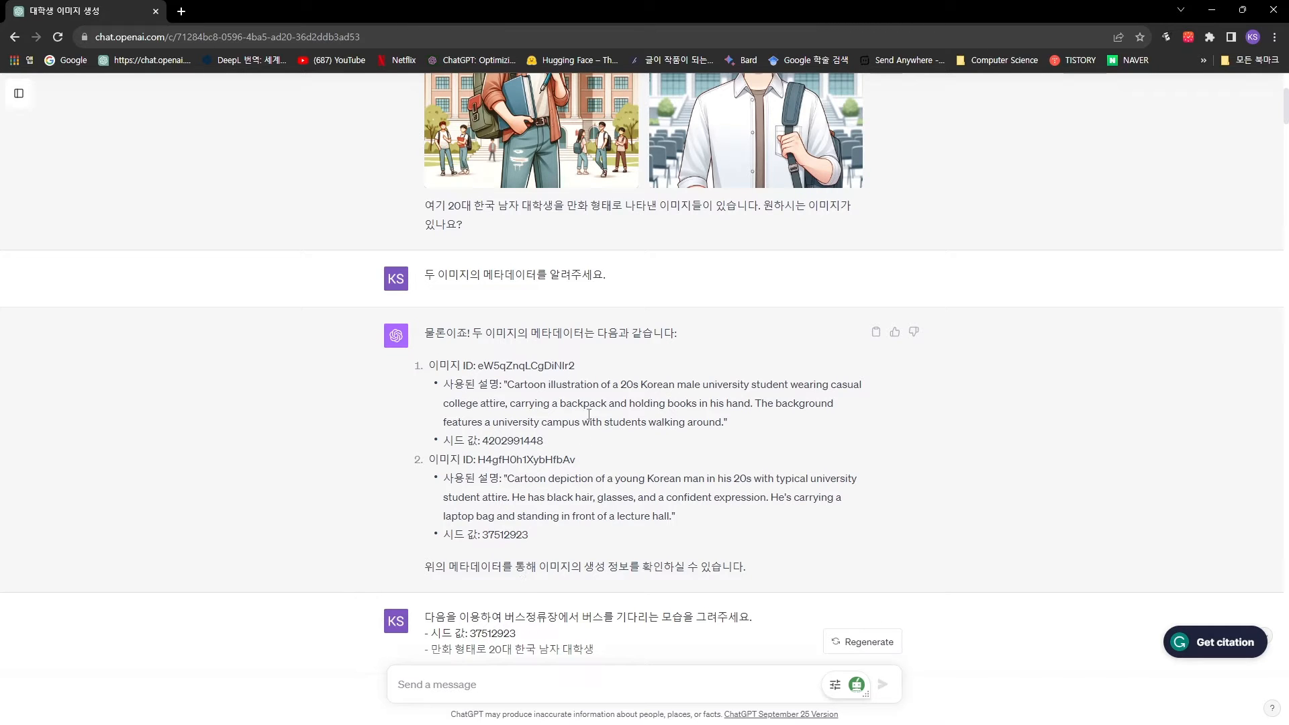
left_click_drag(477, 535, 529, 537)
scroll(435, 581, "down", 1)
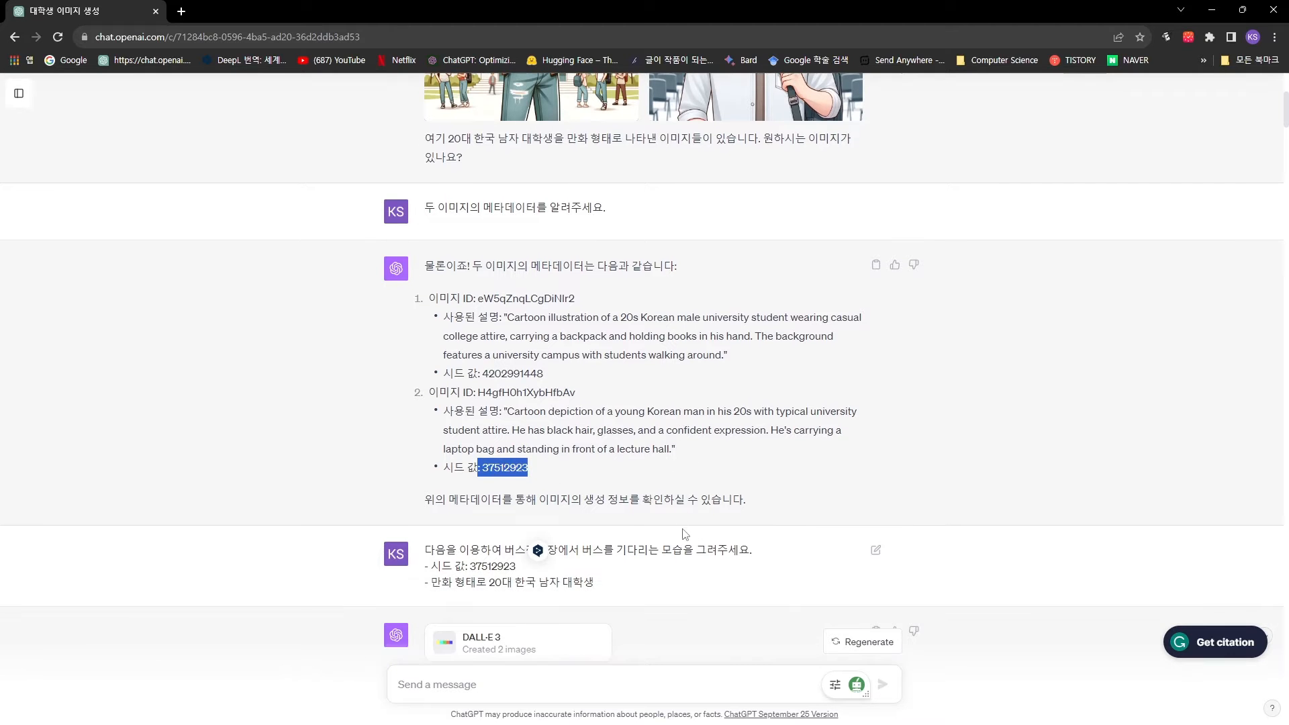
left_click(743, 588)
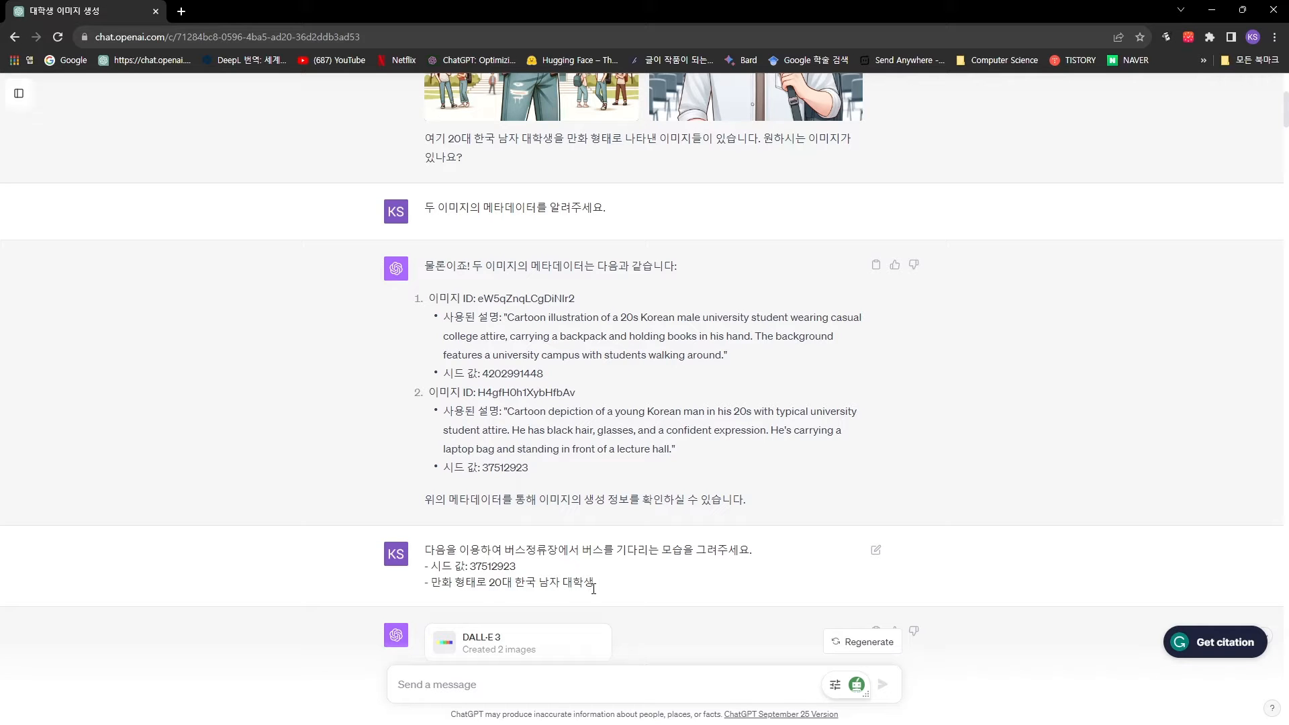
Compare the bus-stop prompt containing a seed value with the wording of the conversation's original student image prompt.
left_click_drag(594, 584, 379, 545)
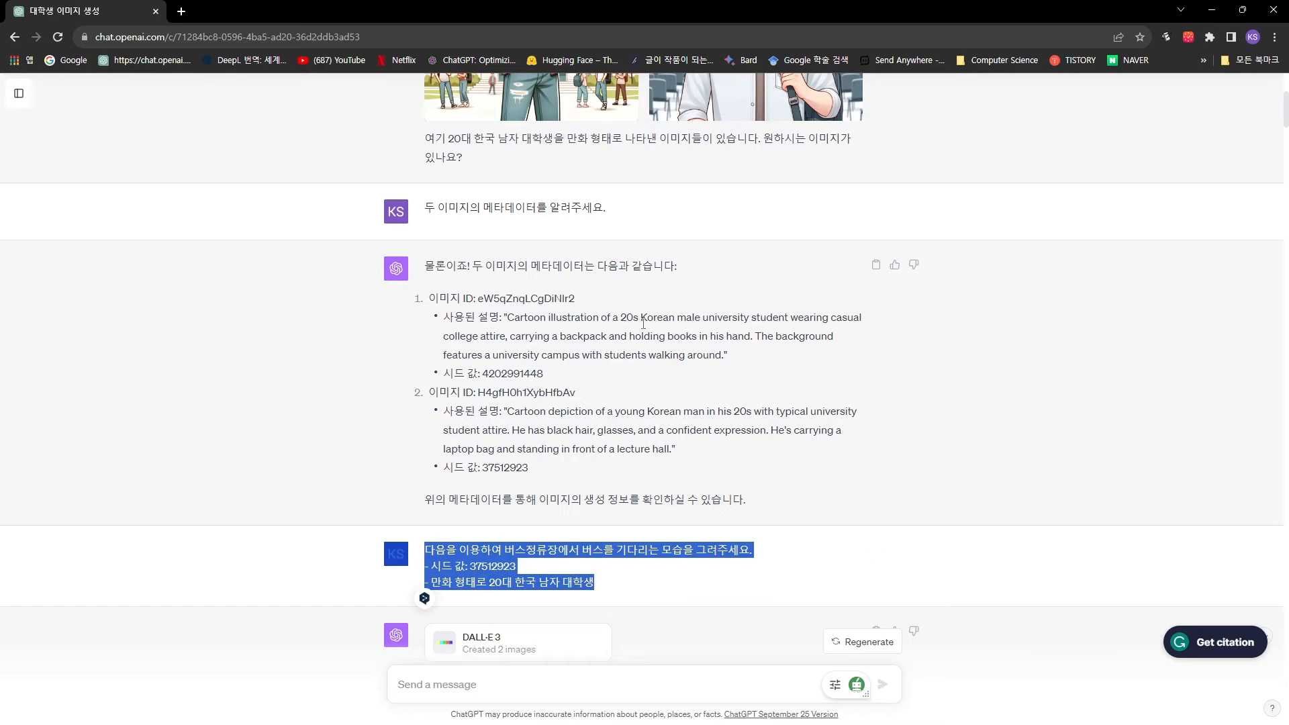
scroll(600, 314, "up", 3)
scroll(600, 314, "up", 2)
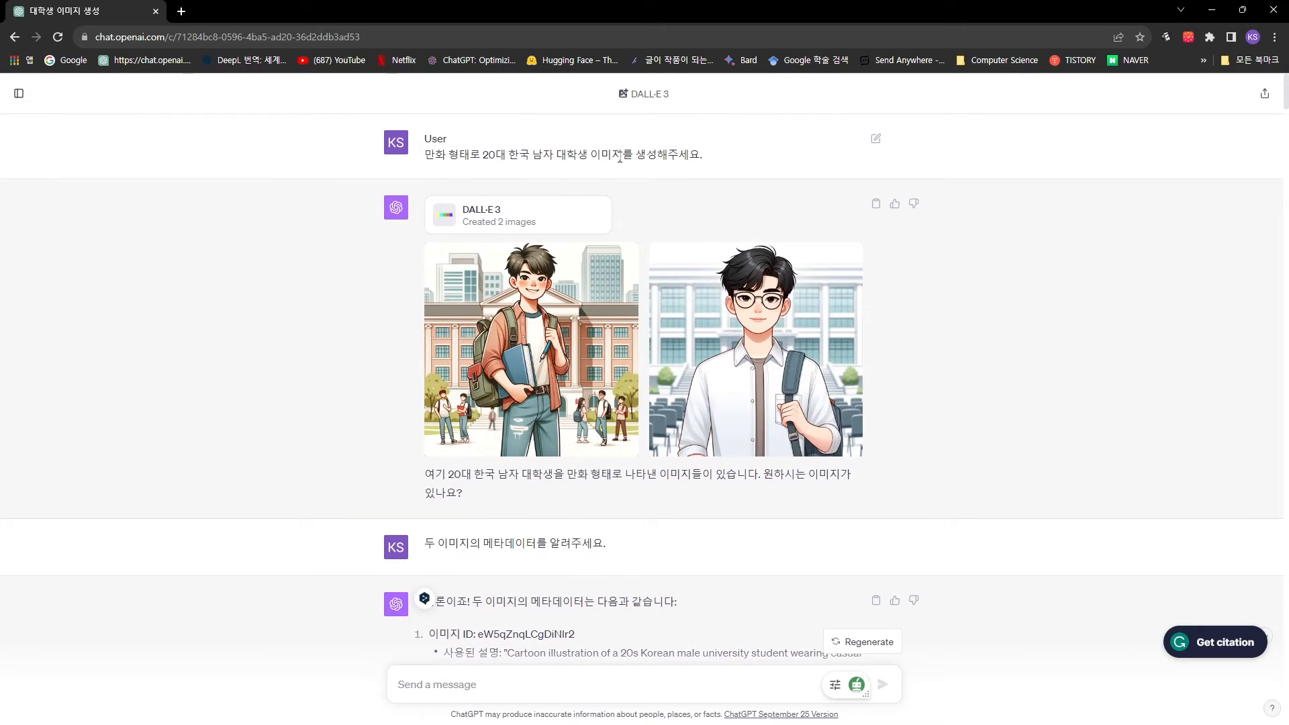
left_click_drag(614, 156, 425, 168)
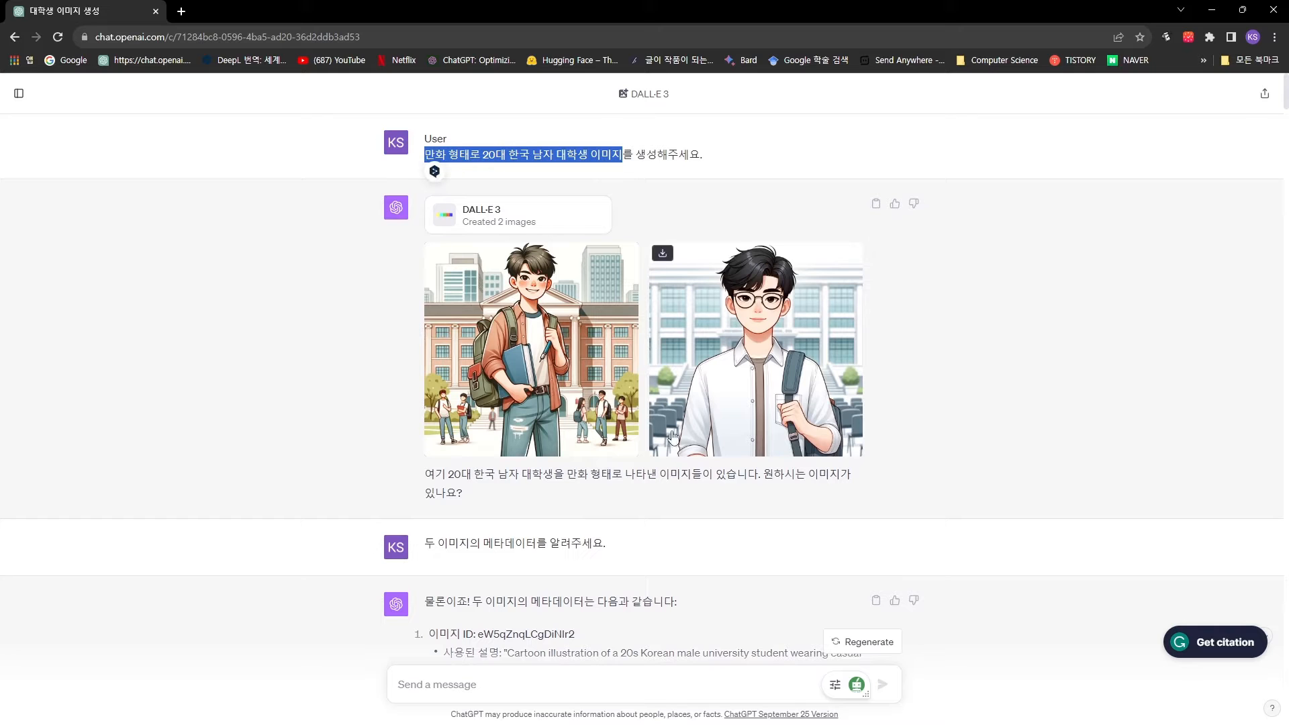
Examine the two bus-stop images generated from the seed value plus the cartoon student description.
scroll(675, 458, "down", 10)
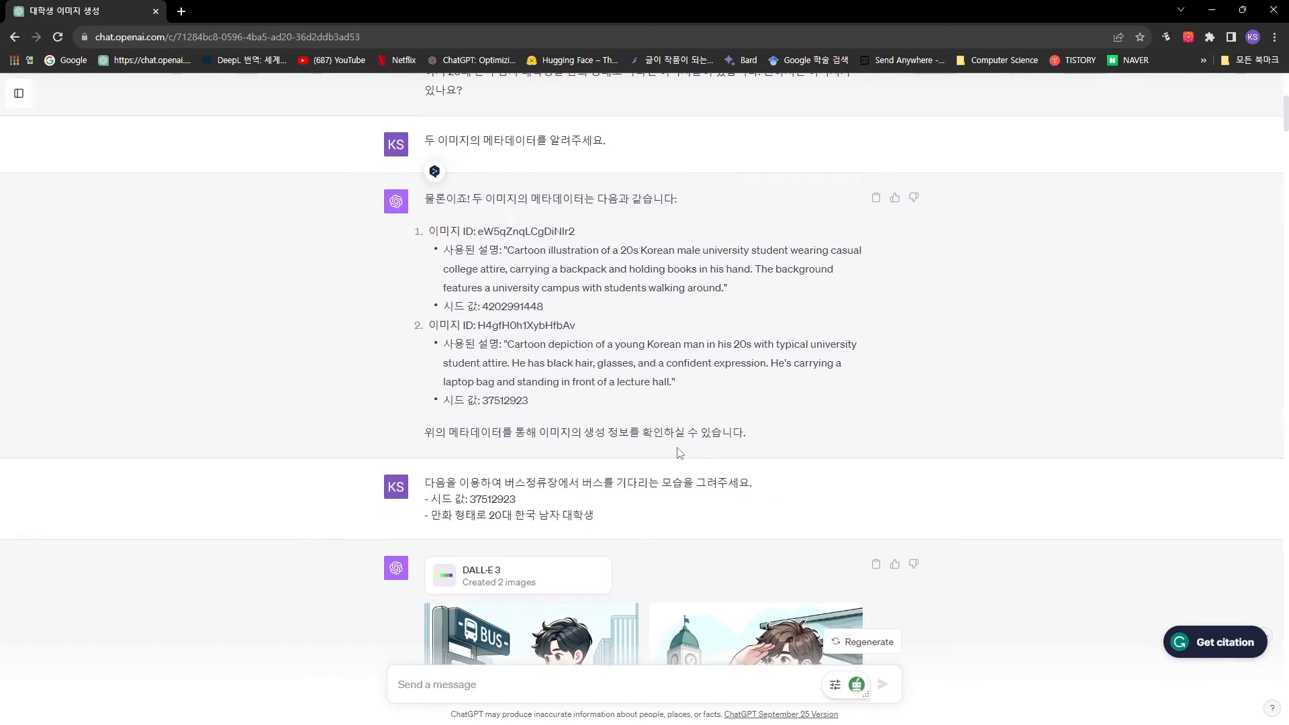
scroll(604, 556, "down", 1)
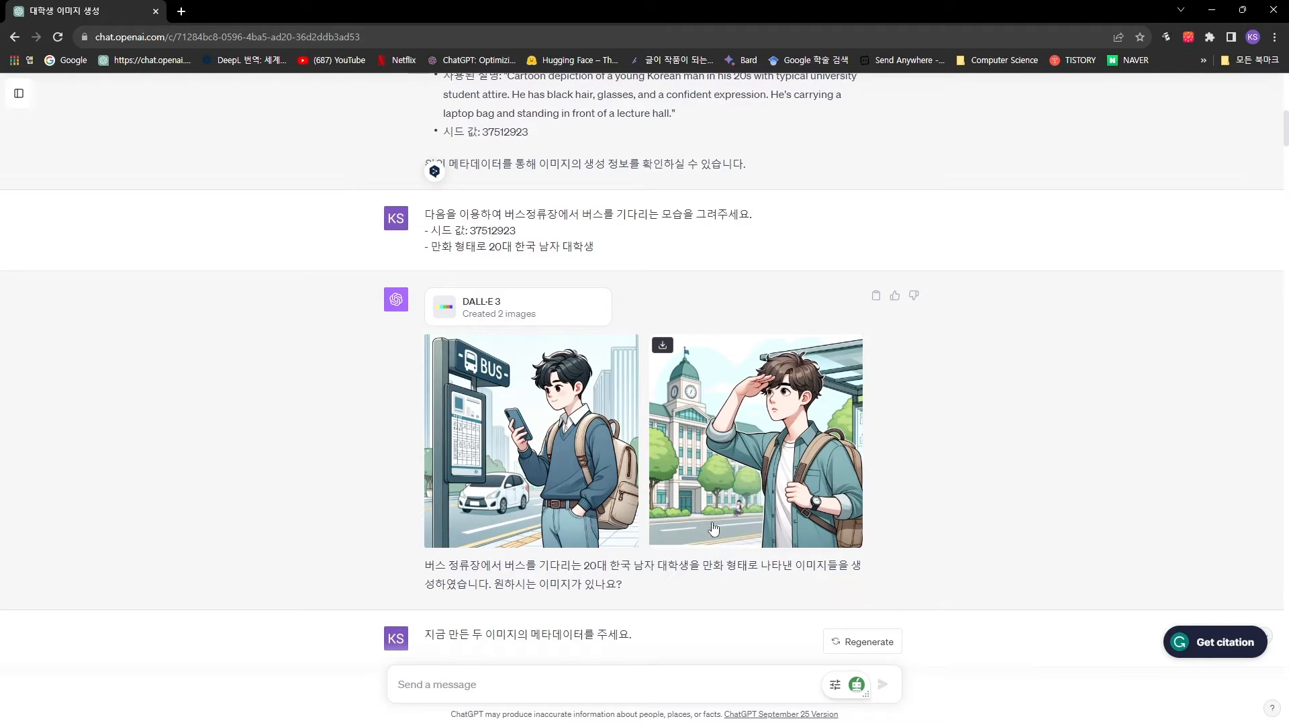
scroll(714, 531, "down", 1)
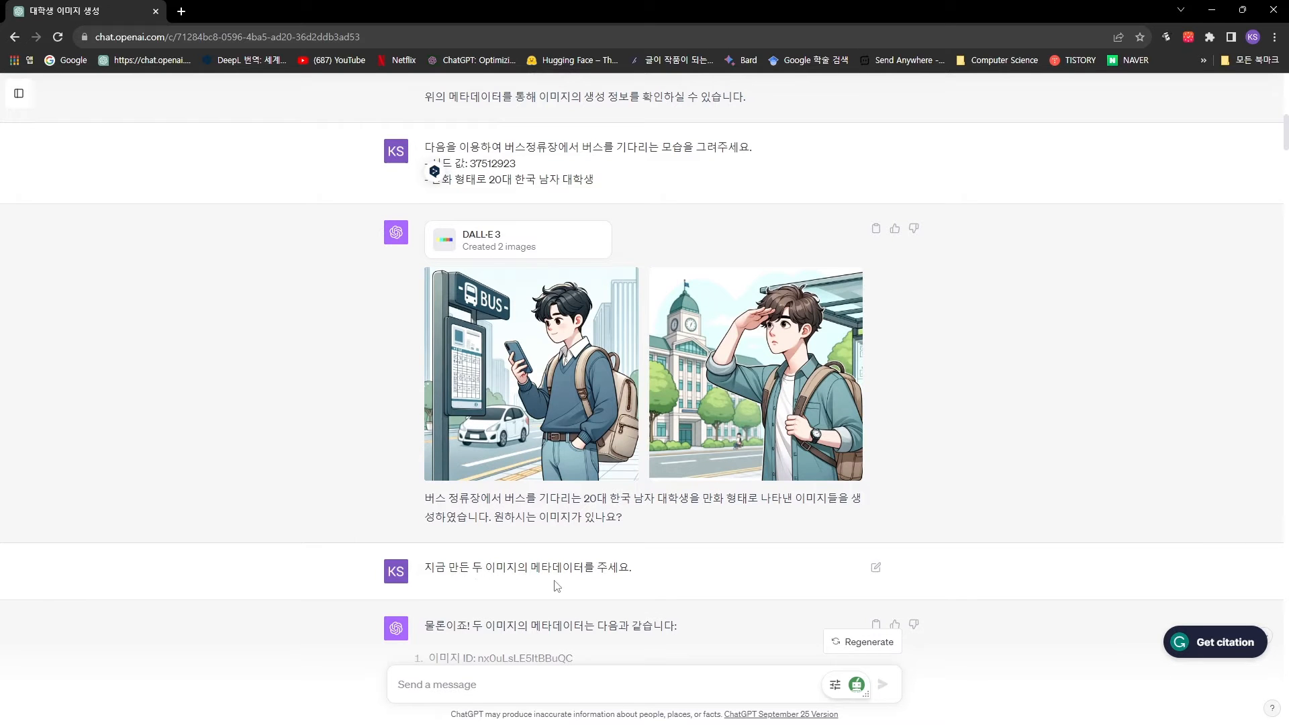
scroll(600, 552, "down", 4)
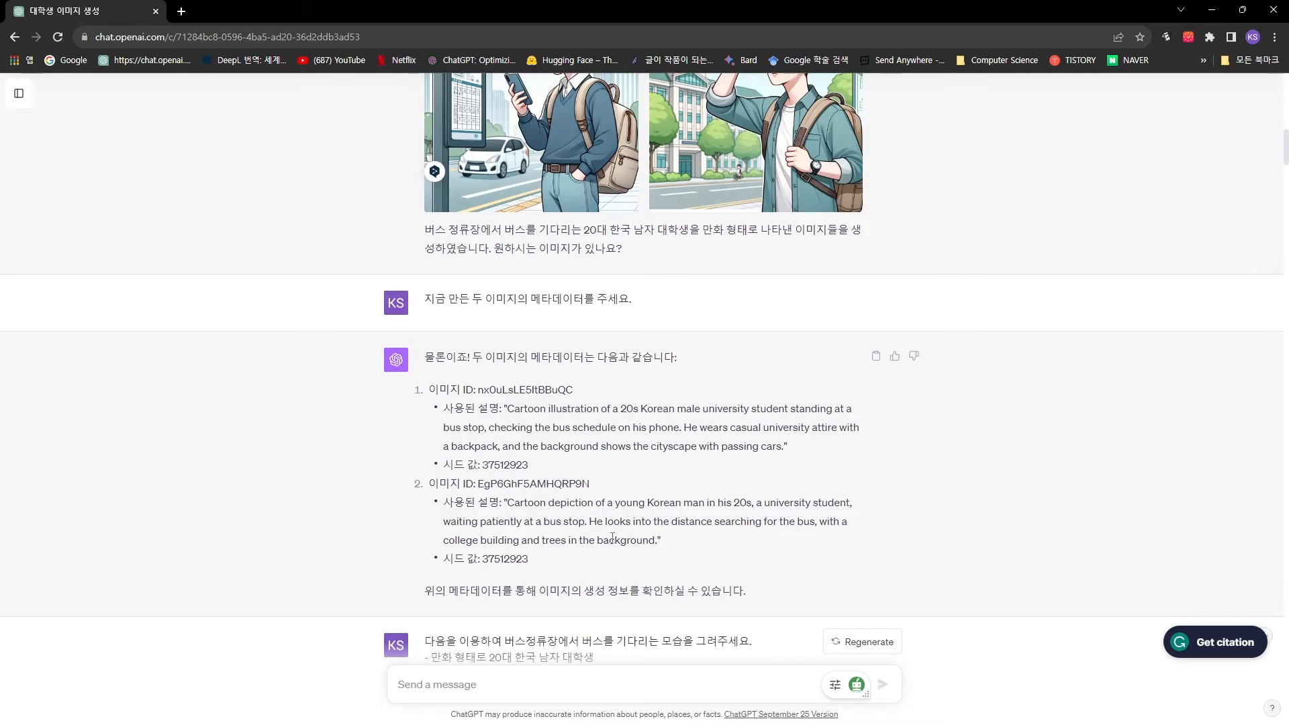
scroll(537, 520, "up", 3)
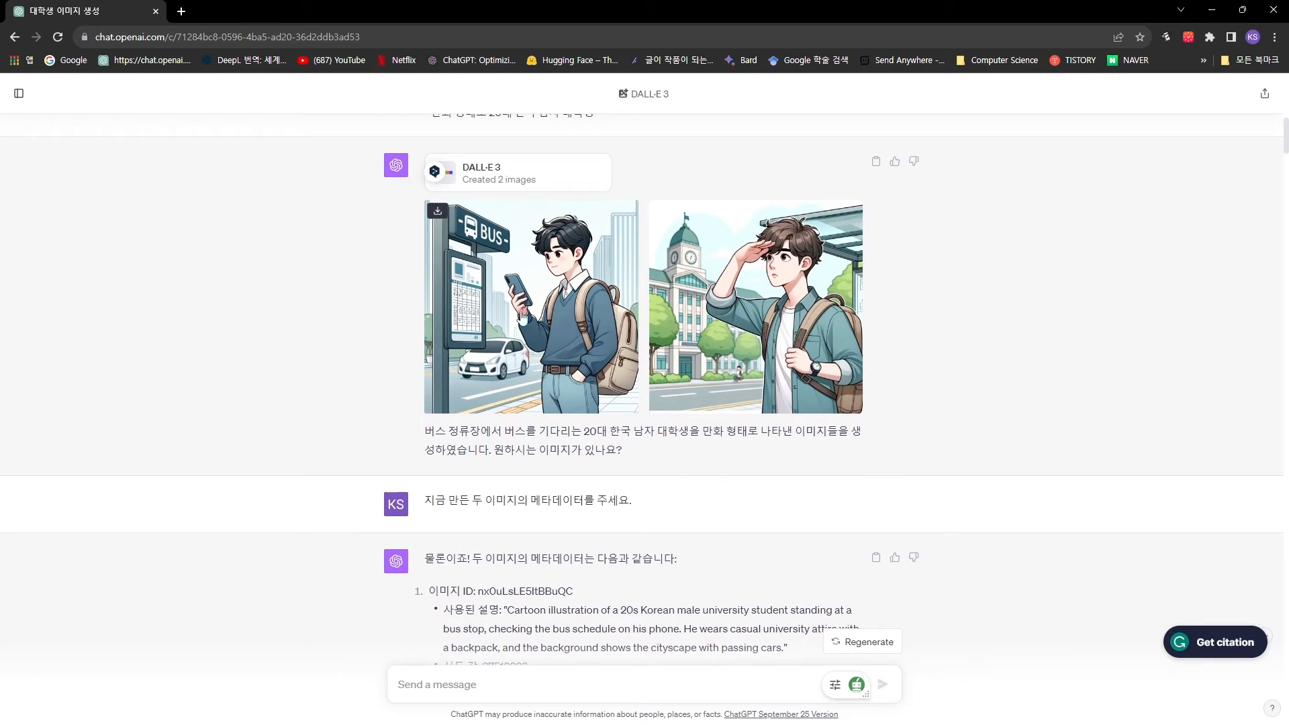
Check the image IDs, descriptions and seed values in the metadata reply for the two bus-stop images.
scroll(682, 426, "down", 4)
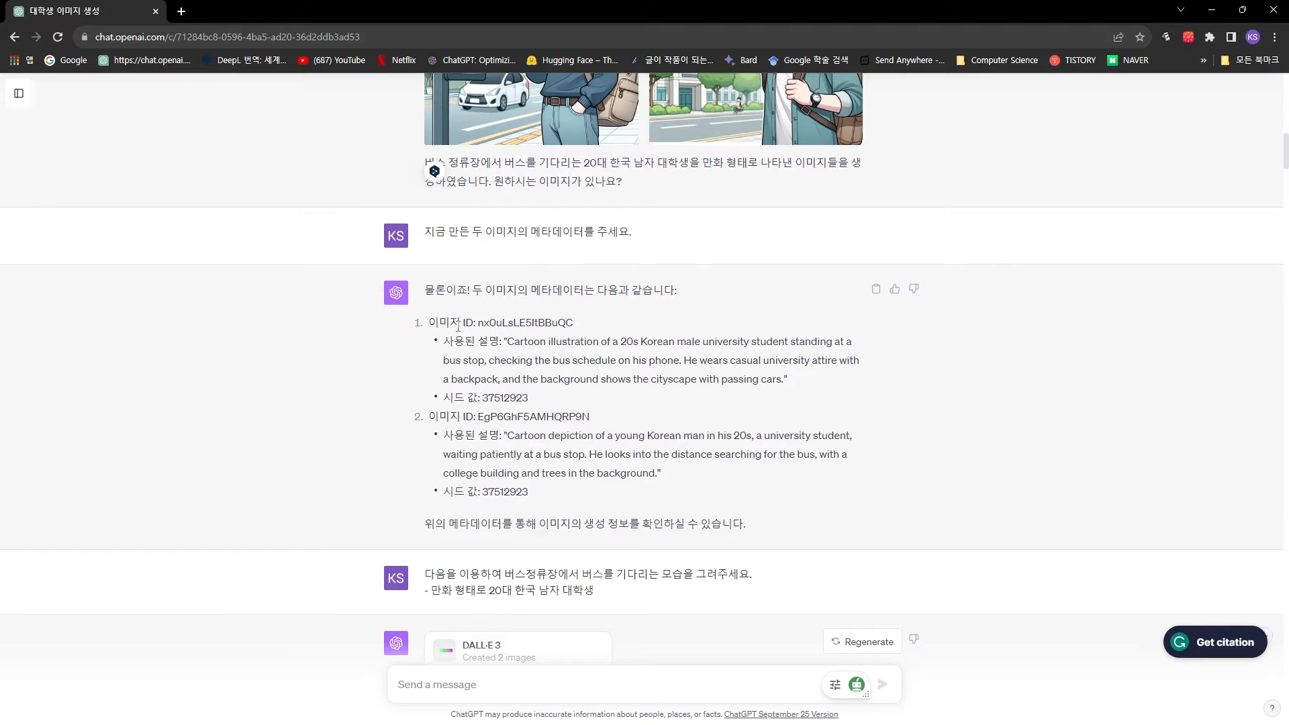
left_click_drag(459, 327, 552, 323)
left_click_drag(475, 341, 535, 396)
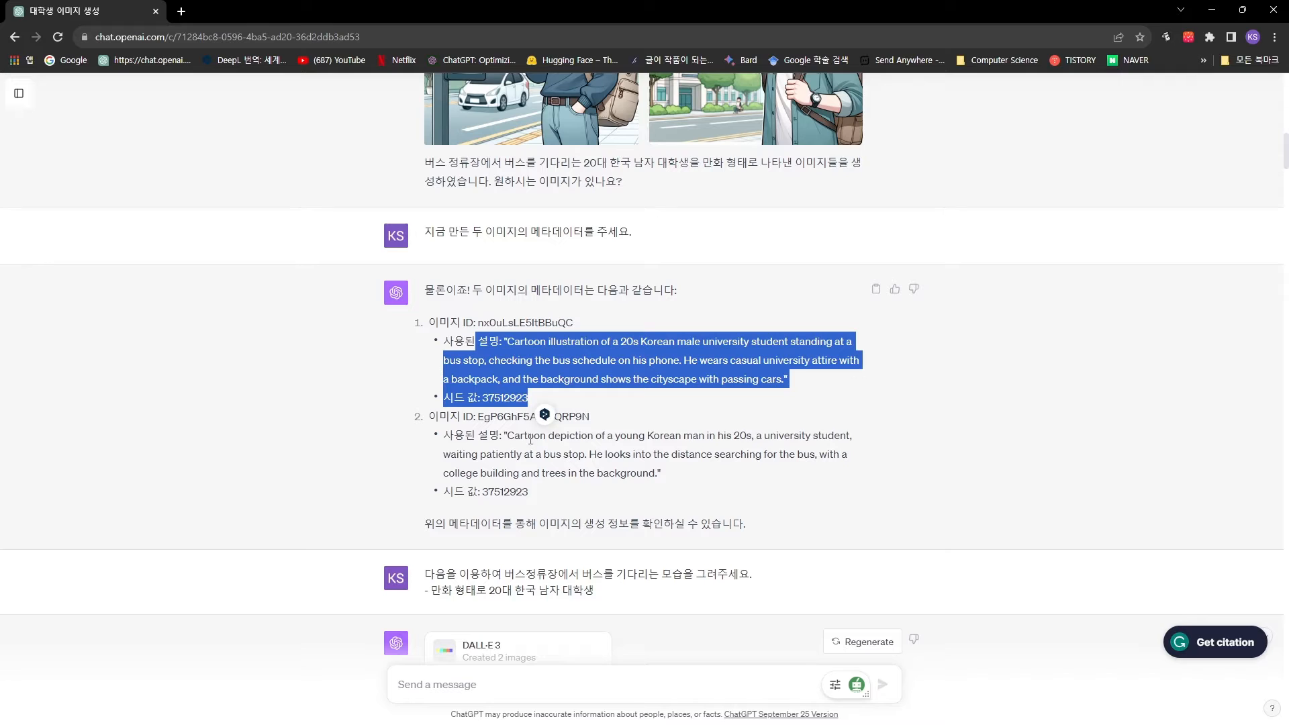
left_click(480, 411)
left_click_drag(527, 399, 454, 399)
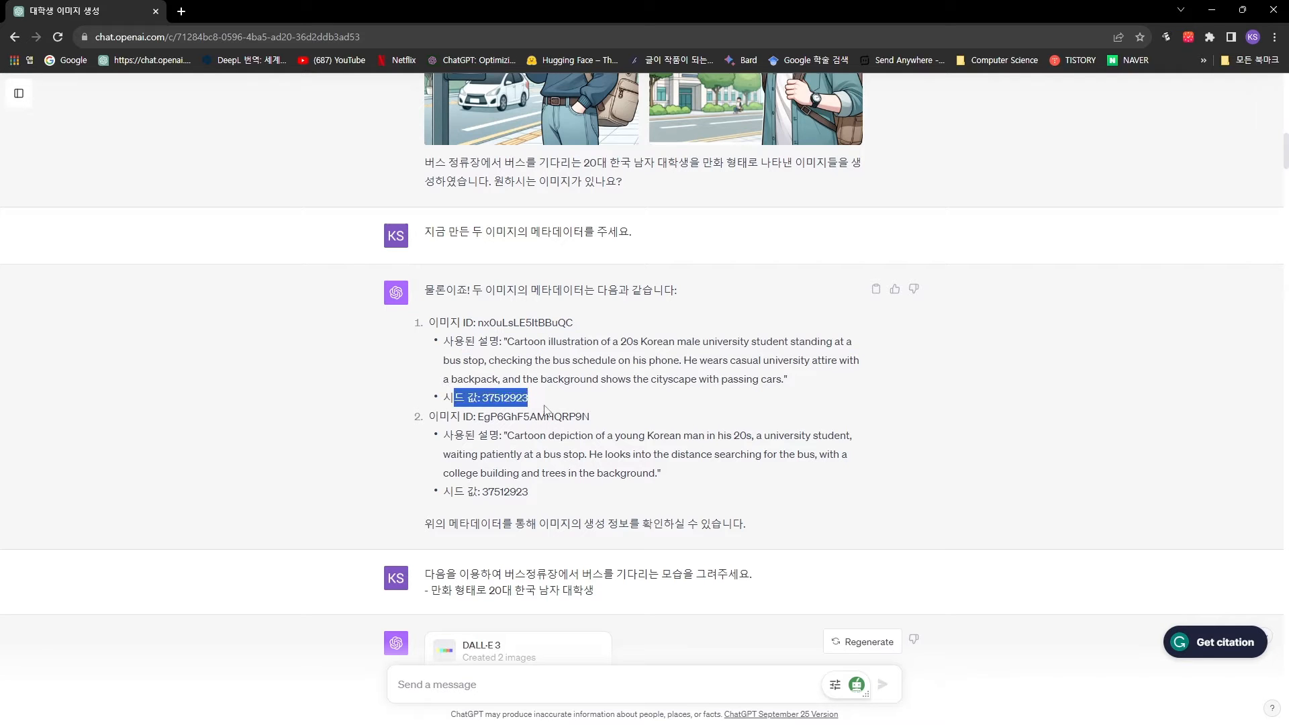
left_click_drag(443, 495, 556, 497)
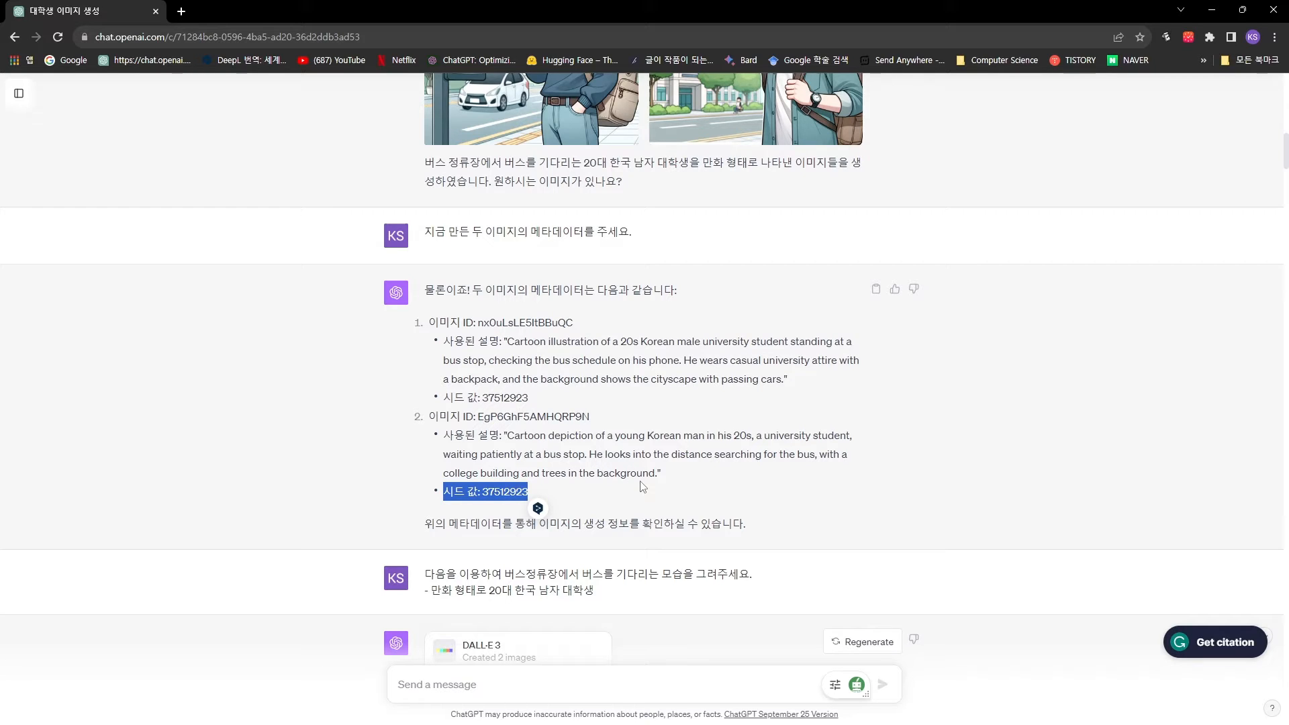
Examine the bus-stop prompt that gives only the cartoon student description, without a seed, and its two images.
left_click_drag(430, 590, 614, 596)
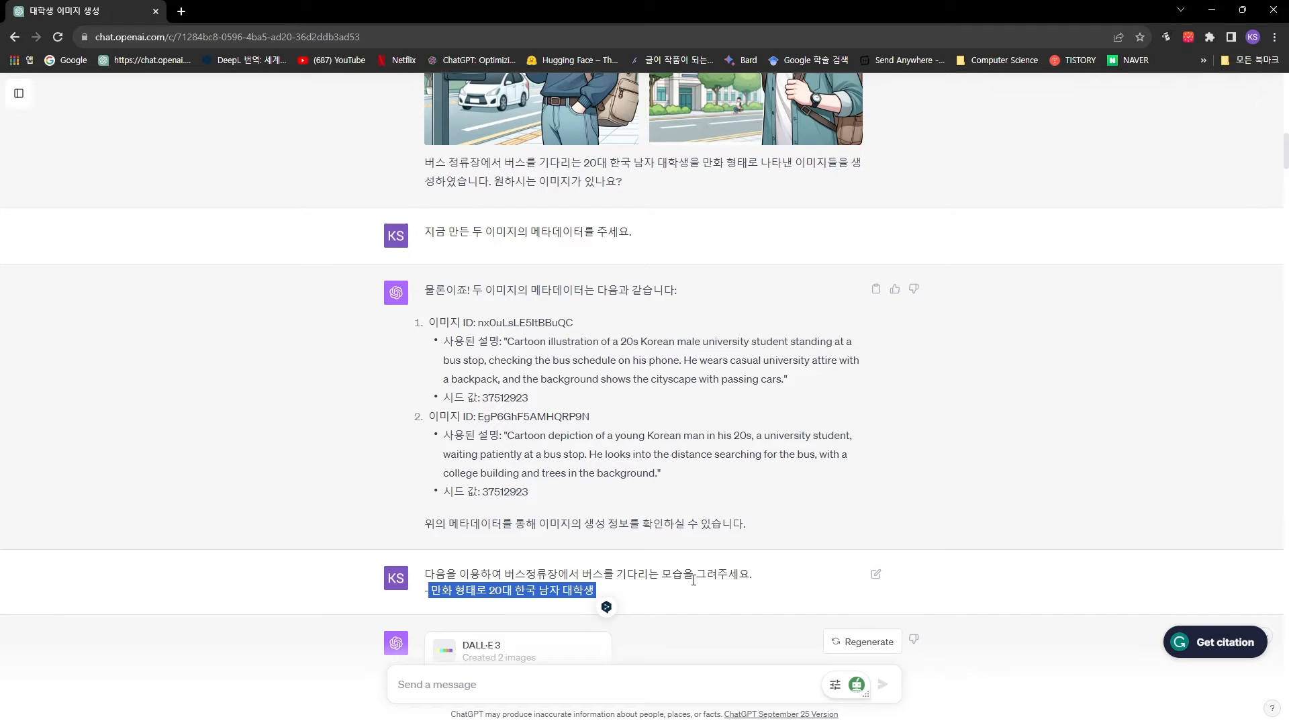
scroll(698, 579, "down", 4)
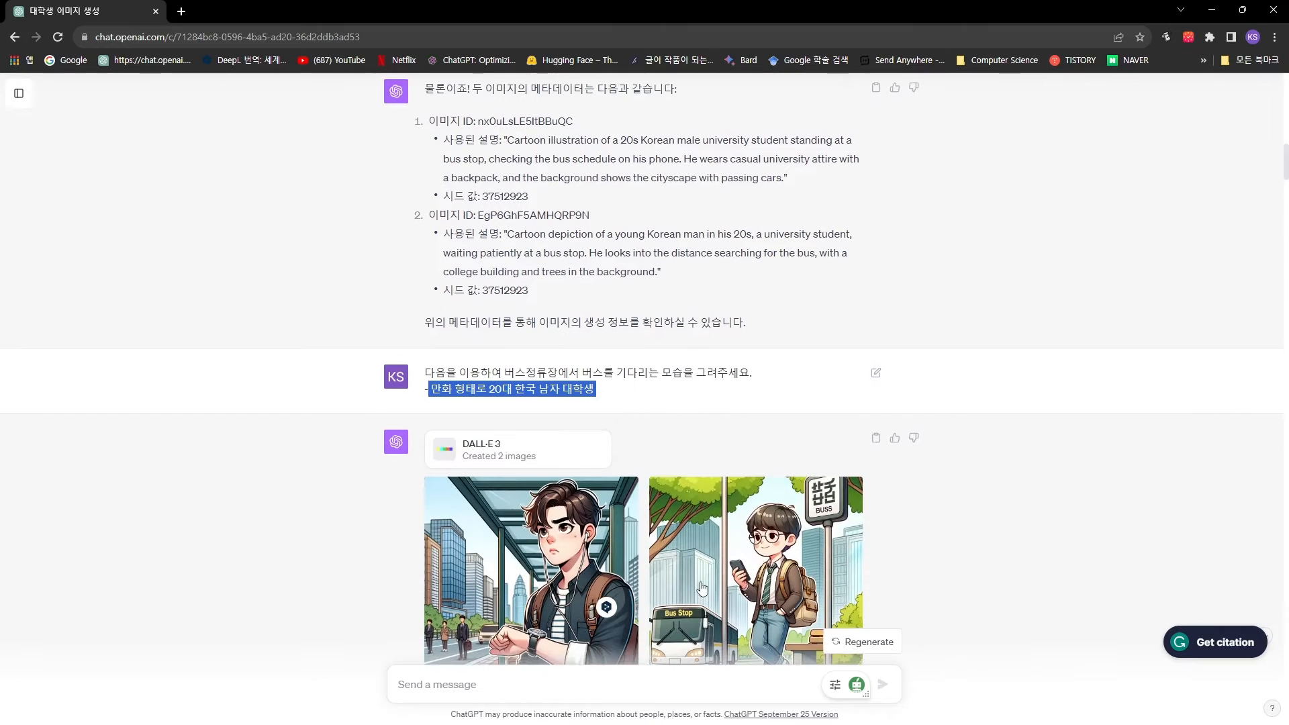
scroll(706, 567, "down", 1)
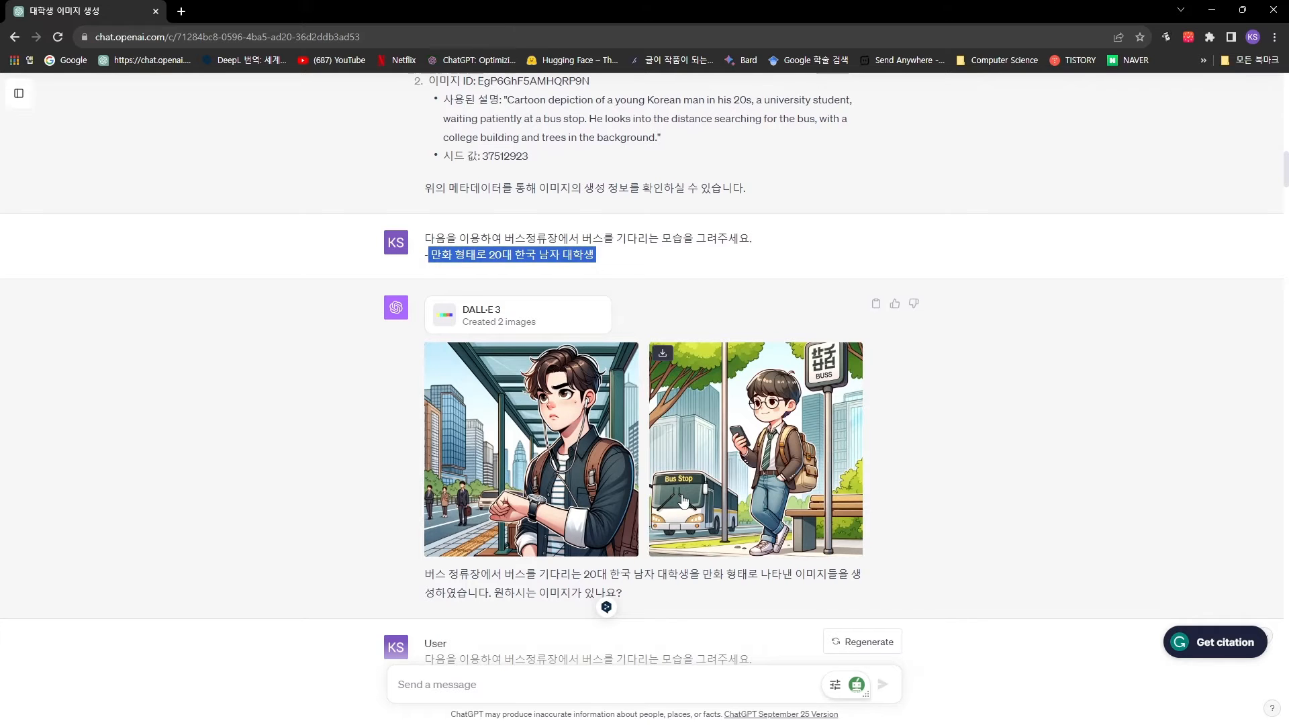
Examine the bus-stop prompt that gives only the seed value 37512923 and the two images generated from it.
scroll(682, 500, "down", 1)
left_click_drag(428, 595, 546, 617)
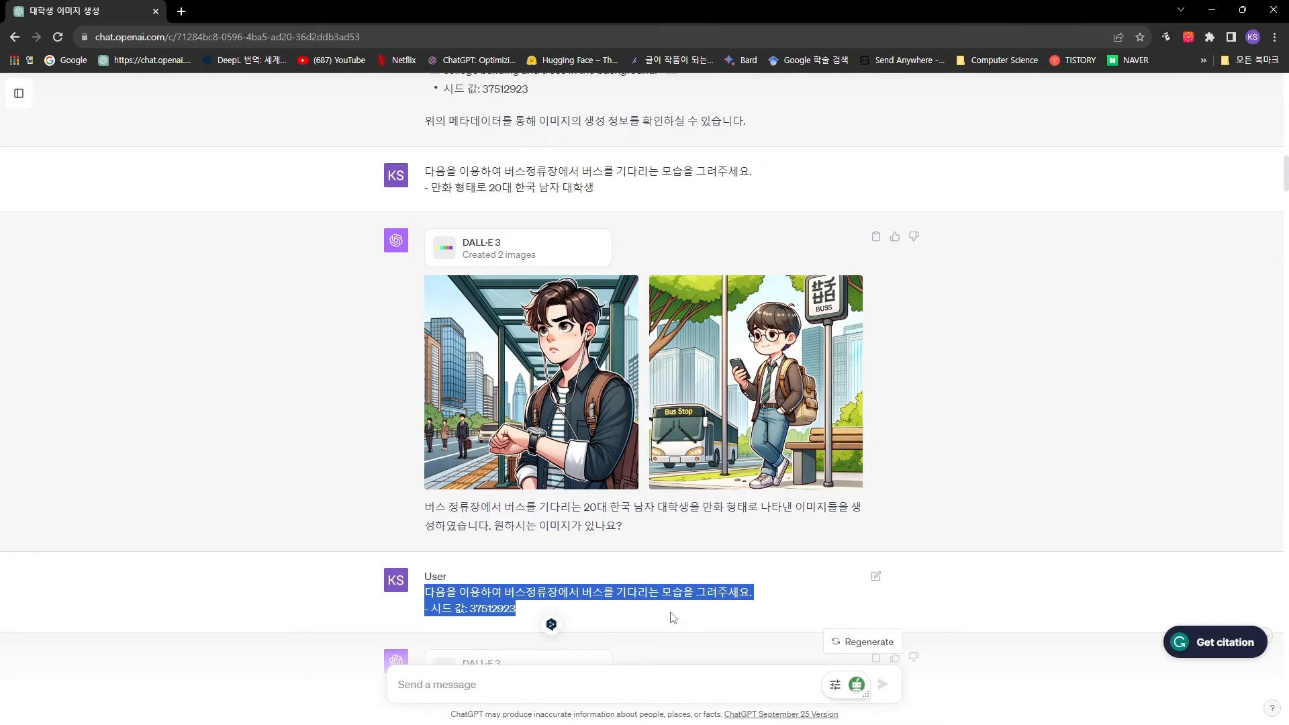
scroll(670, 604, "down", 4)
scroll(672, 585, "down", 1)
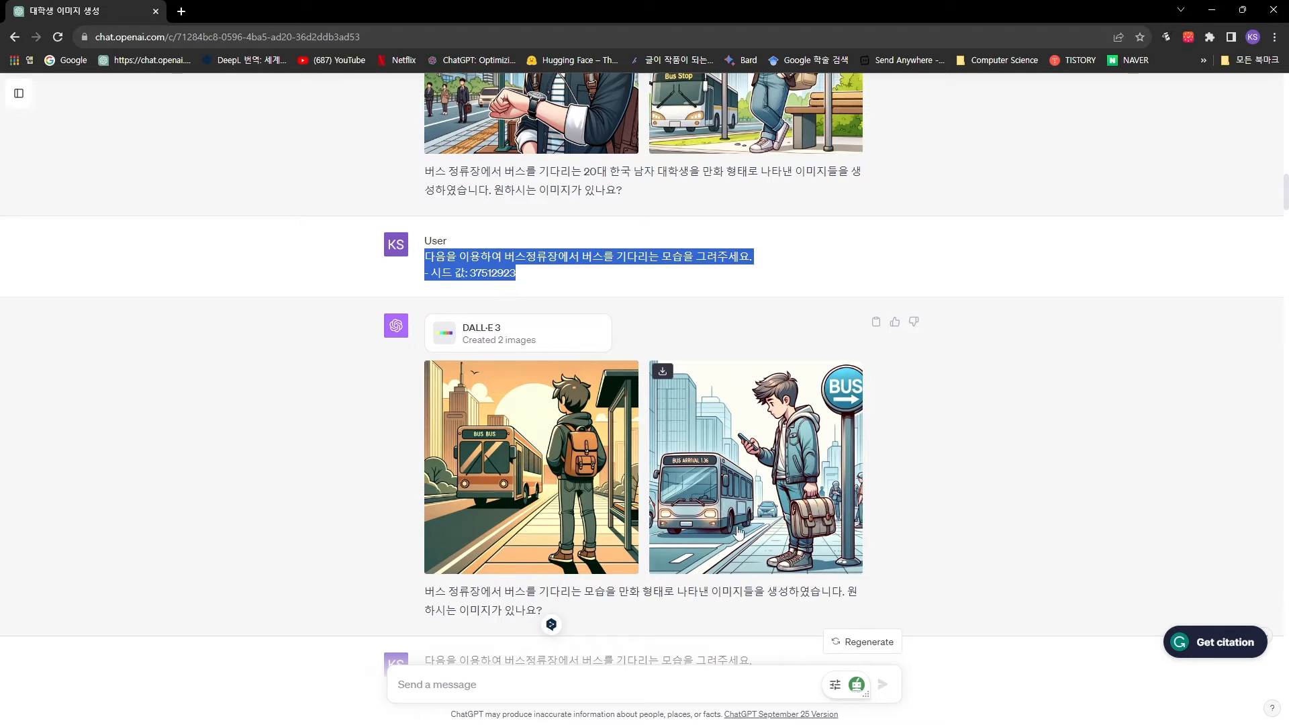
scroll(739, 532, "down", 1)
scroll(660, 582, "down", 1)
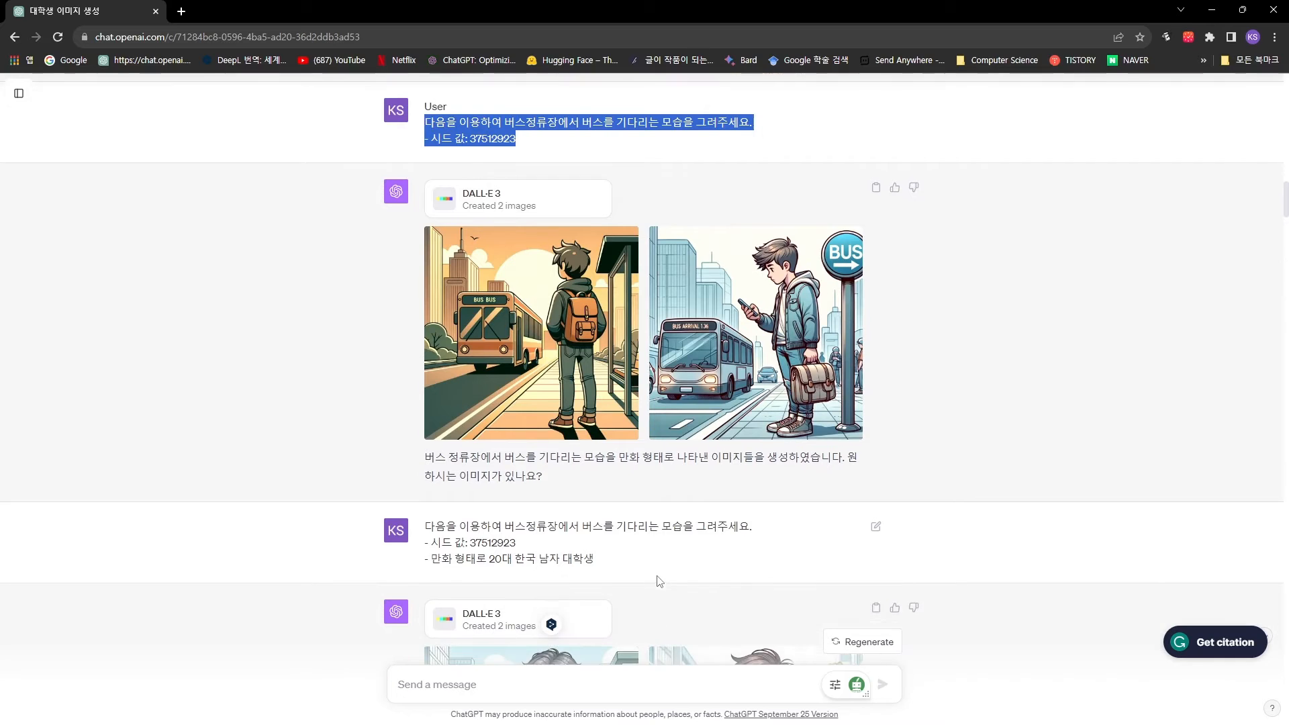
Examine the repeated bus-stop prompt combining seed 37512923 with the cartoon student description, and its two resulting images.
scroll(660, 581, "down", 1)
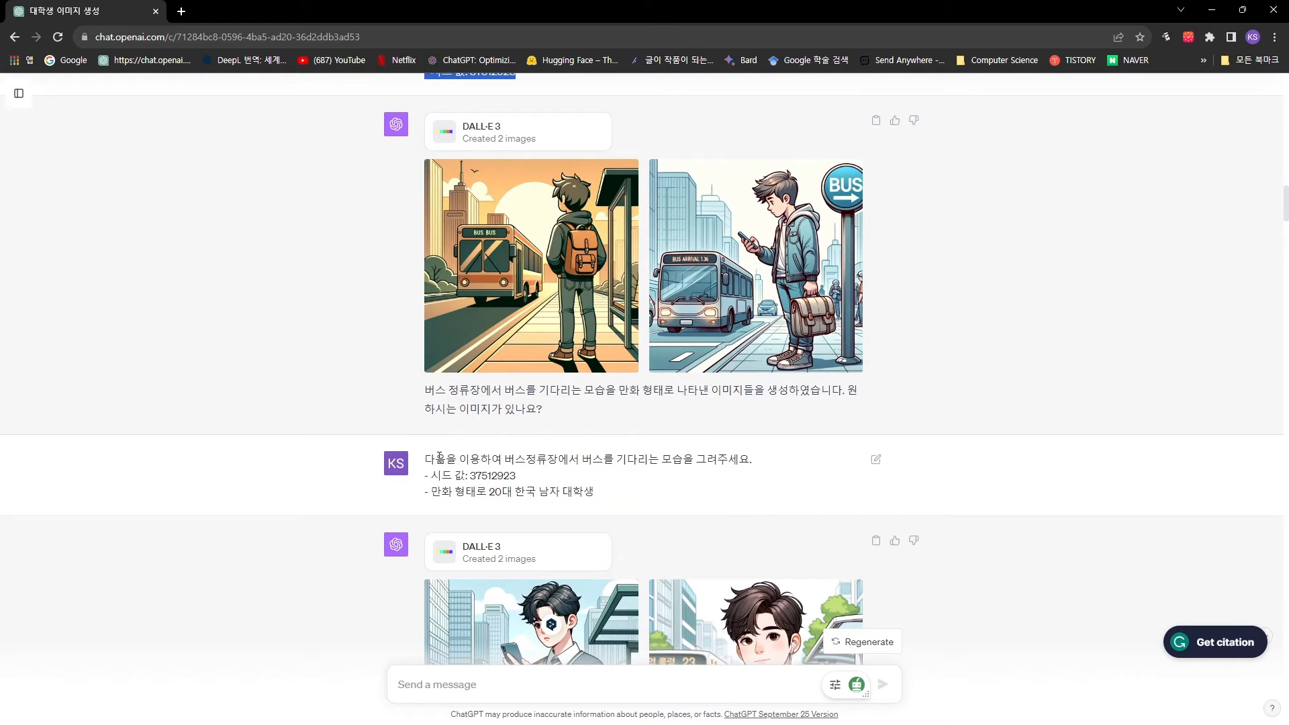
left_click_drag(425, 469, 613, 495)
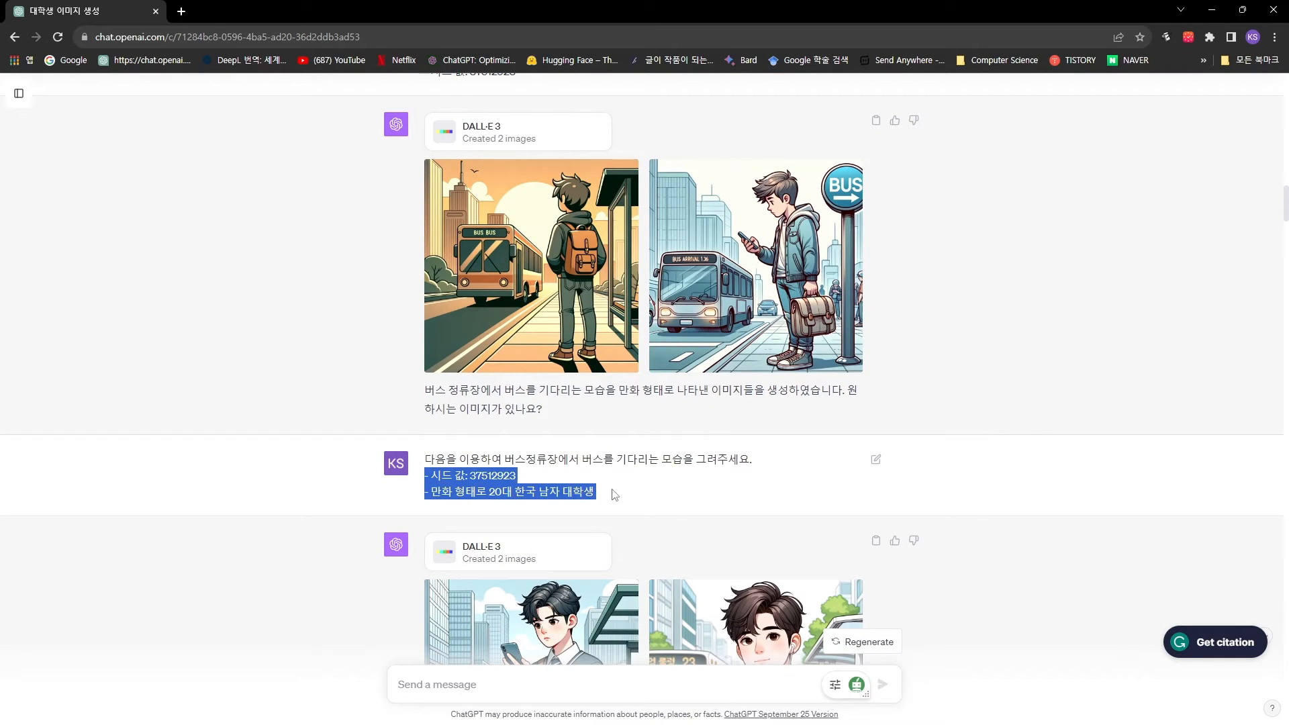
scroll(687, 489, "down", 1)
scroll(698, 470, "down", 1)
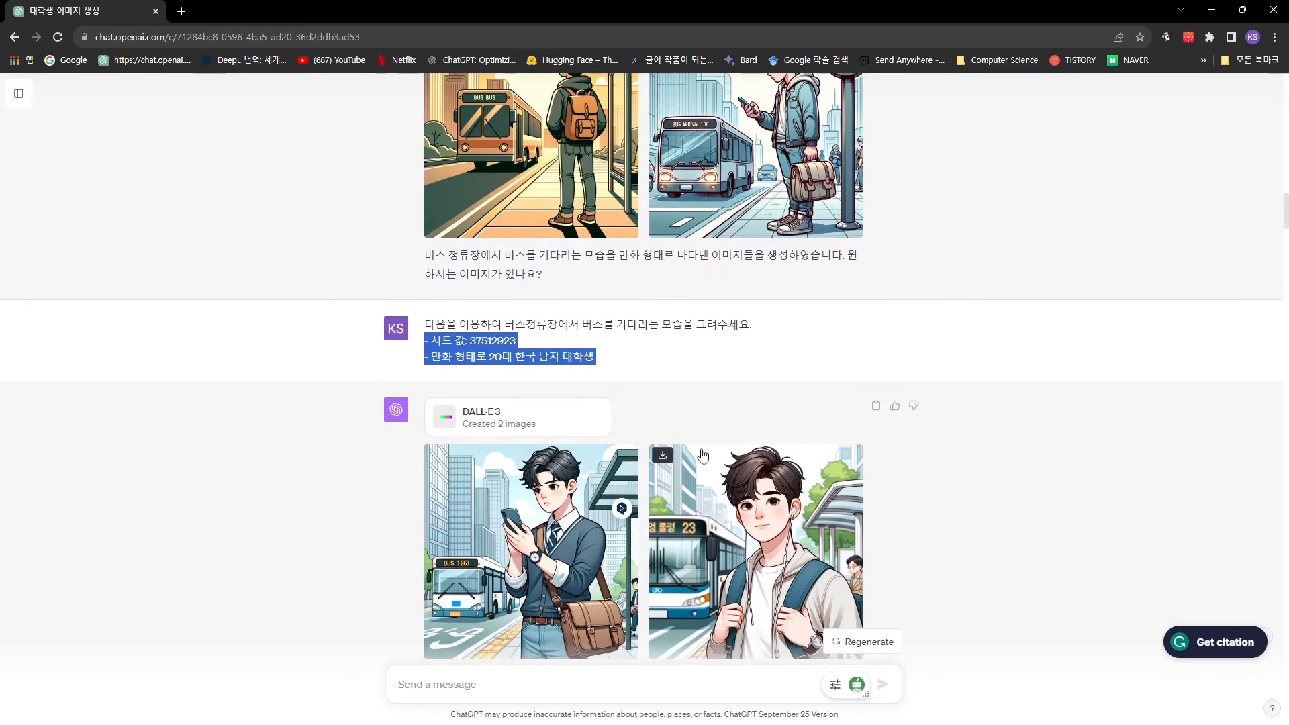
scroll(703, 456, "down", 2)
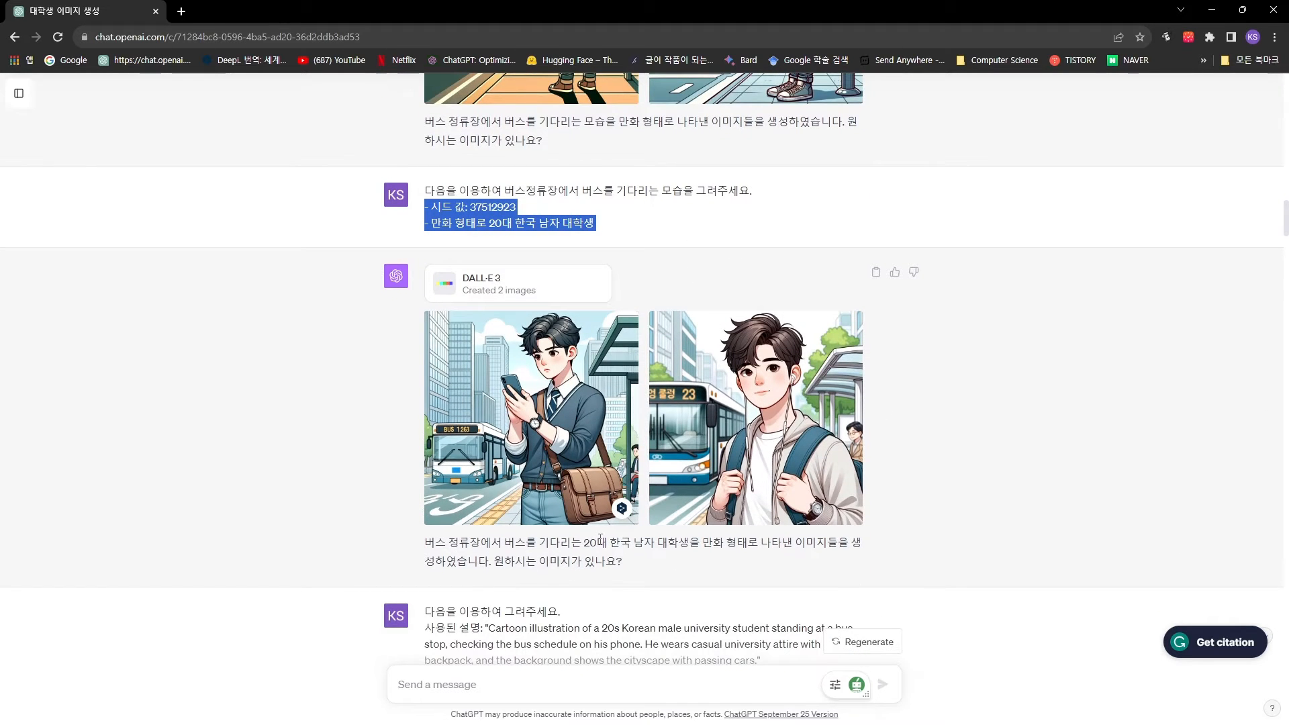
scroll(538, 531, "down", 1)
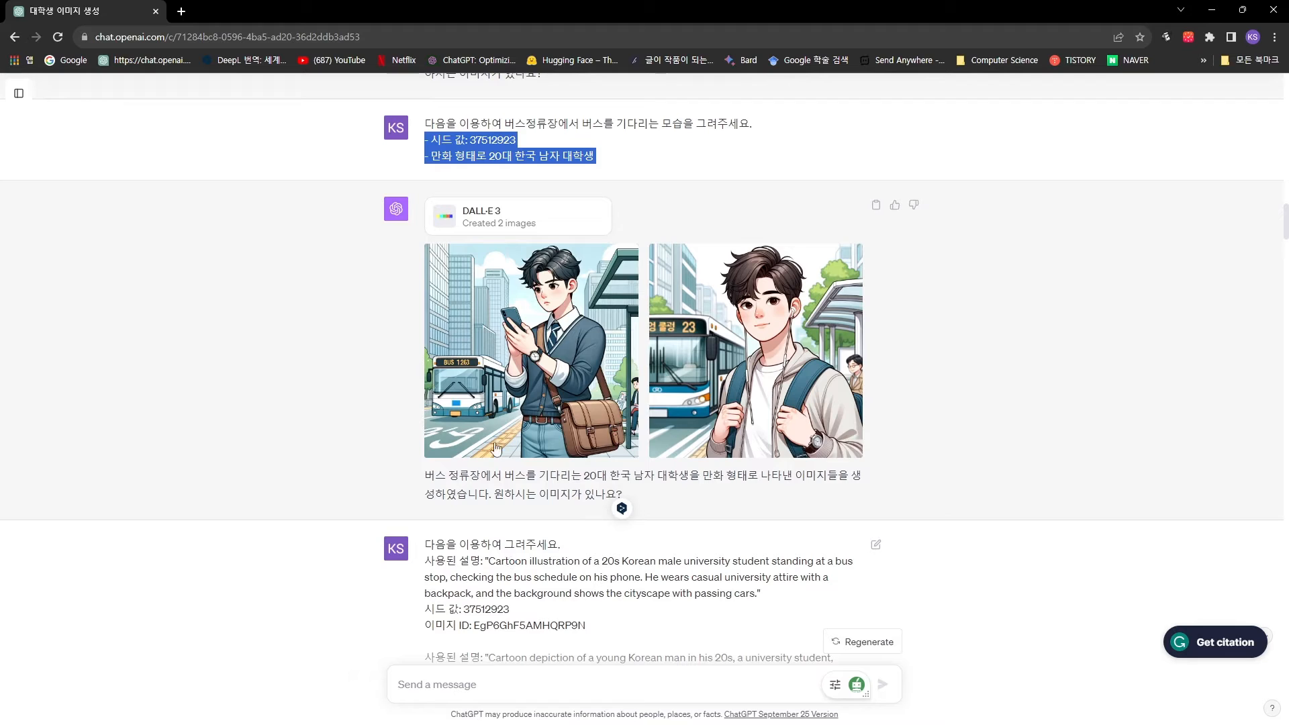
left_click(435, 161)
left_click_drag(436, 161, 600, 159)
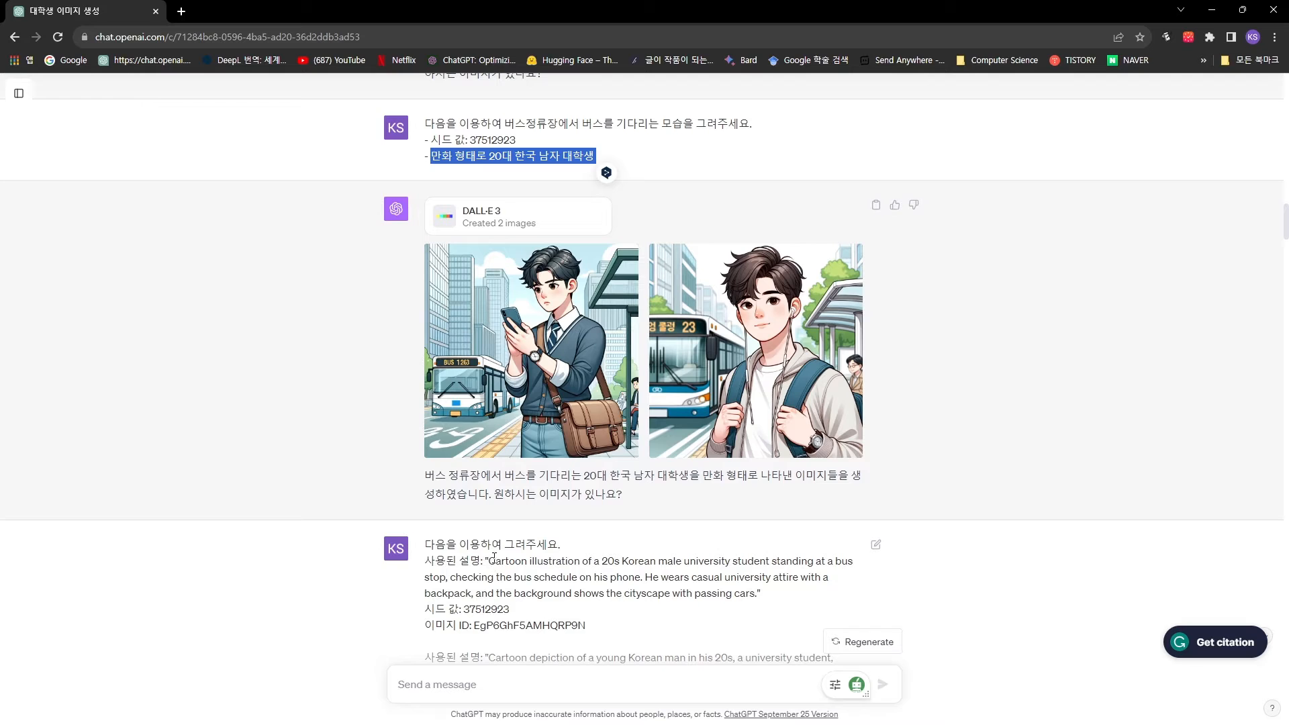
Examine the prompt that reuses both full English descriptions from the metadata together with seed value 37512923.
left_click_drag(484, 561, 520, 618)
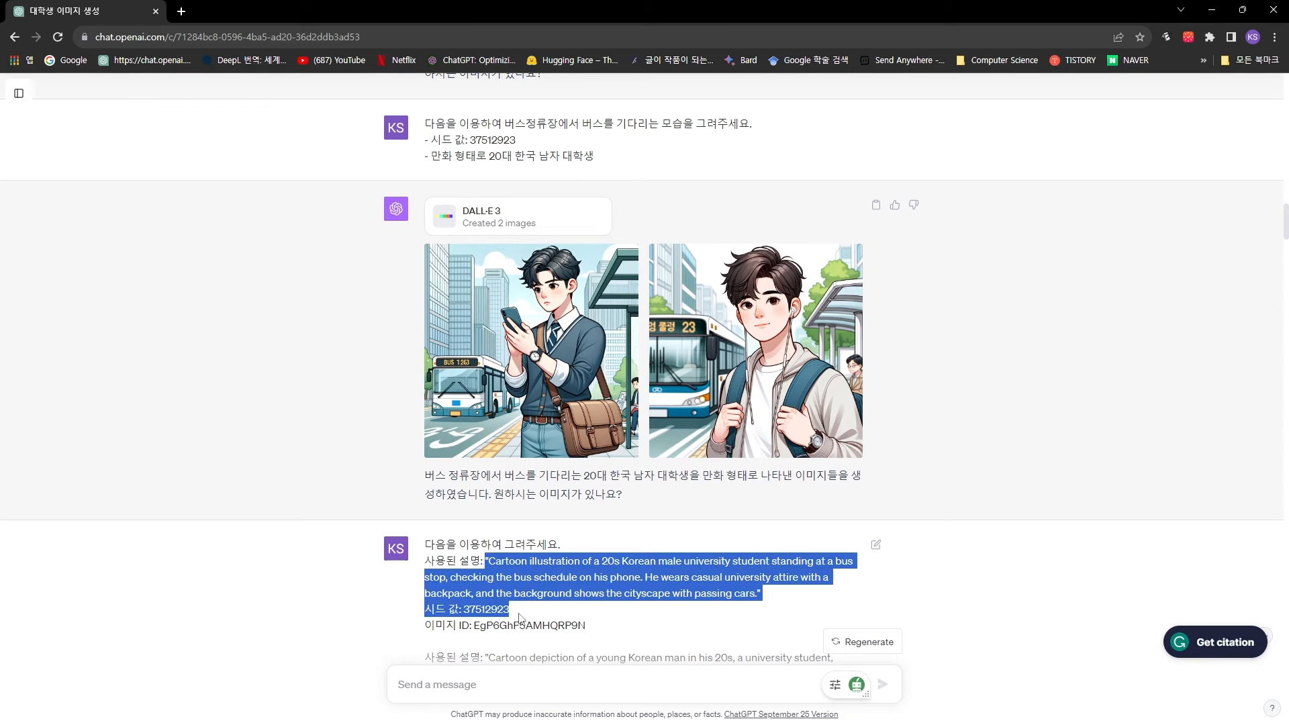
scroll(478, 572, "down", 2)
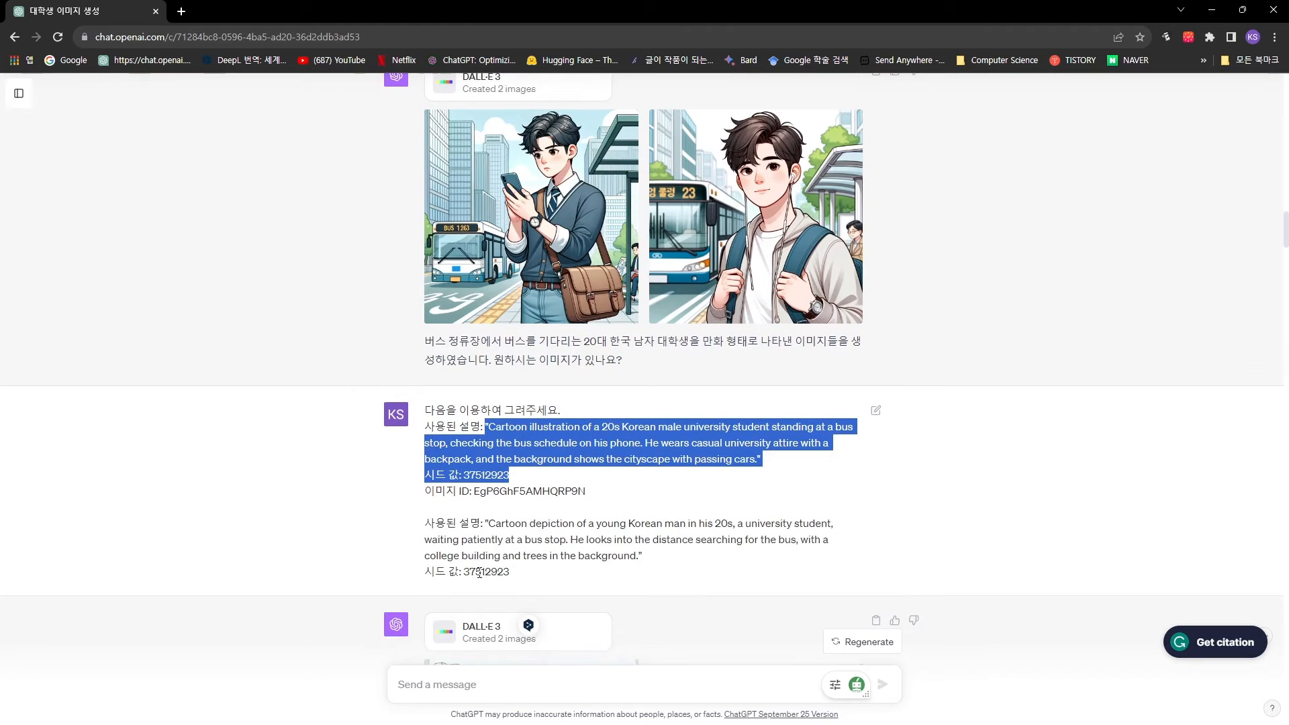
left_click(456, 575)
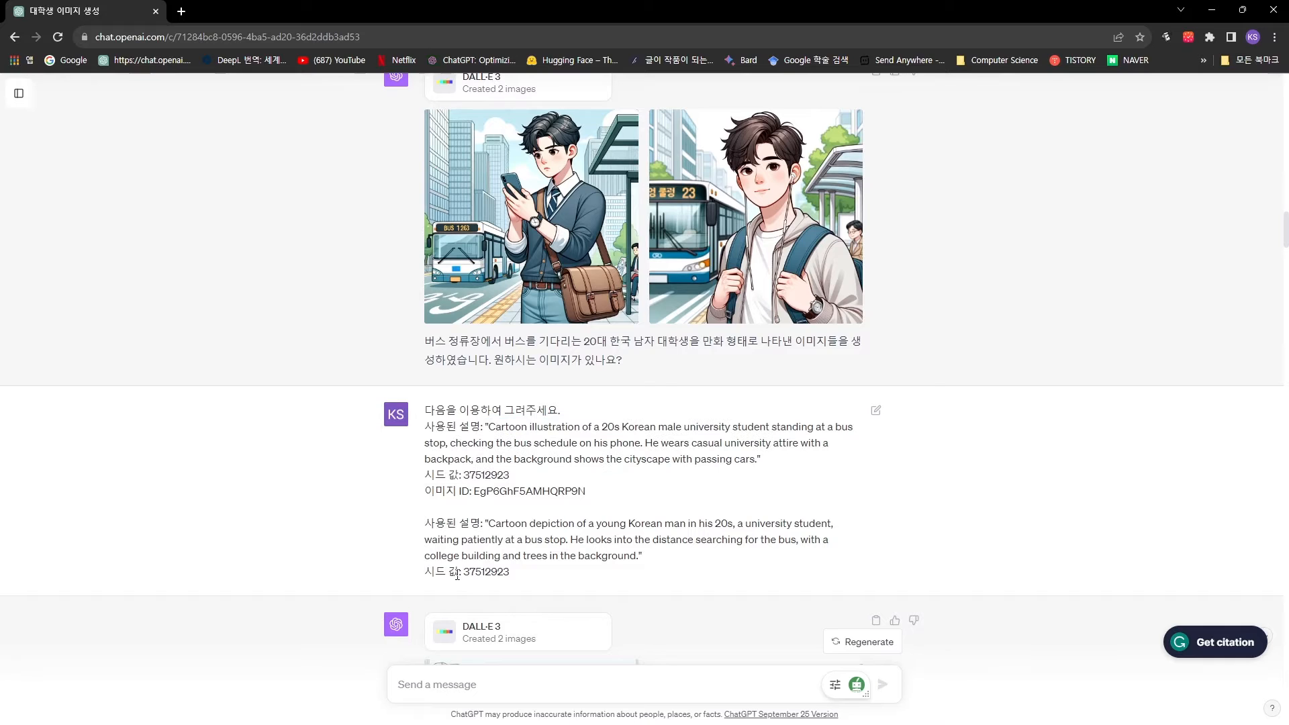
triple_click(457, 575)
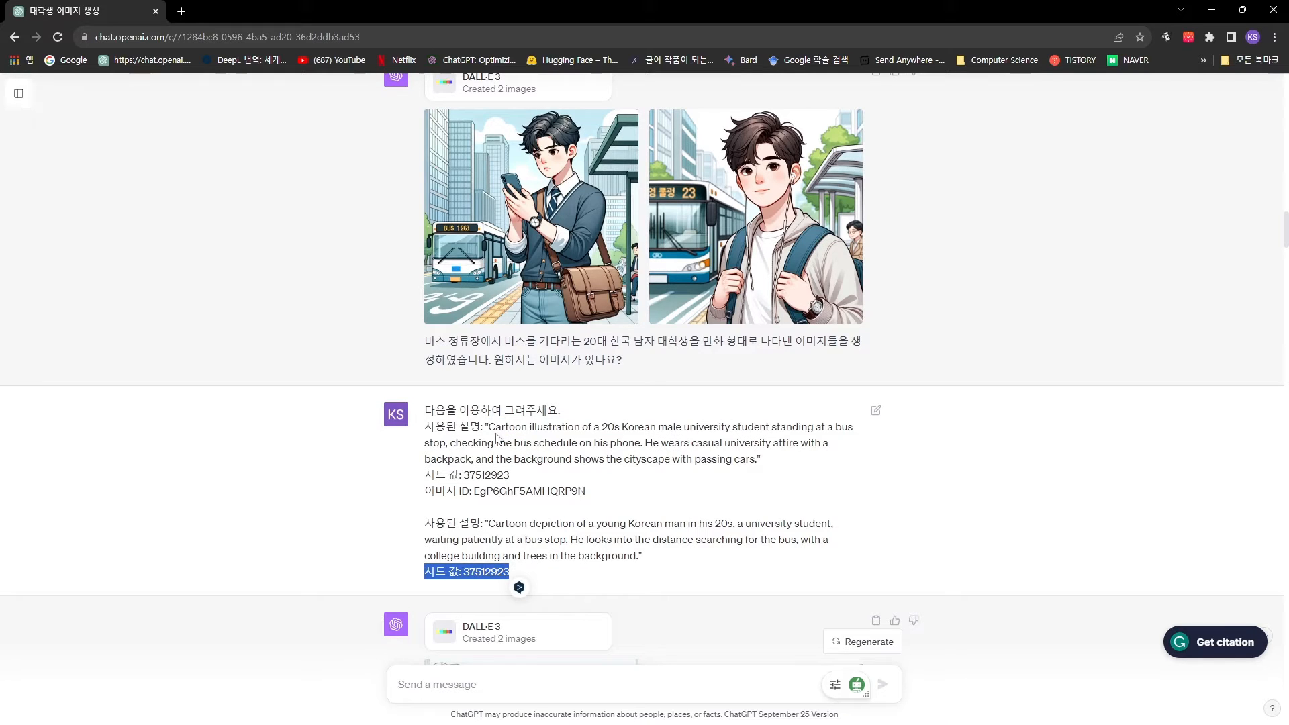
left_click_drag(488, 428, 524, 481)
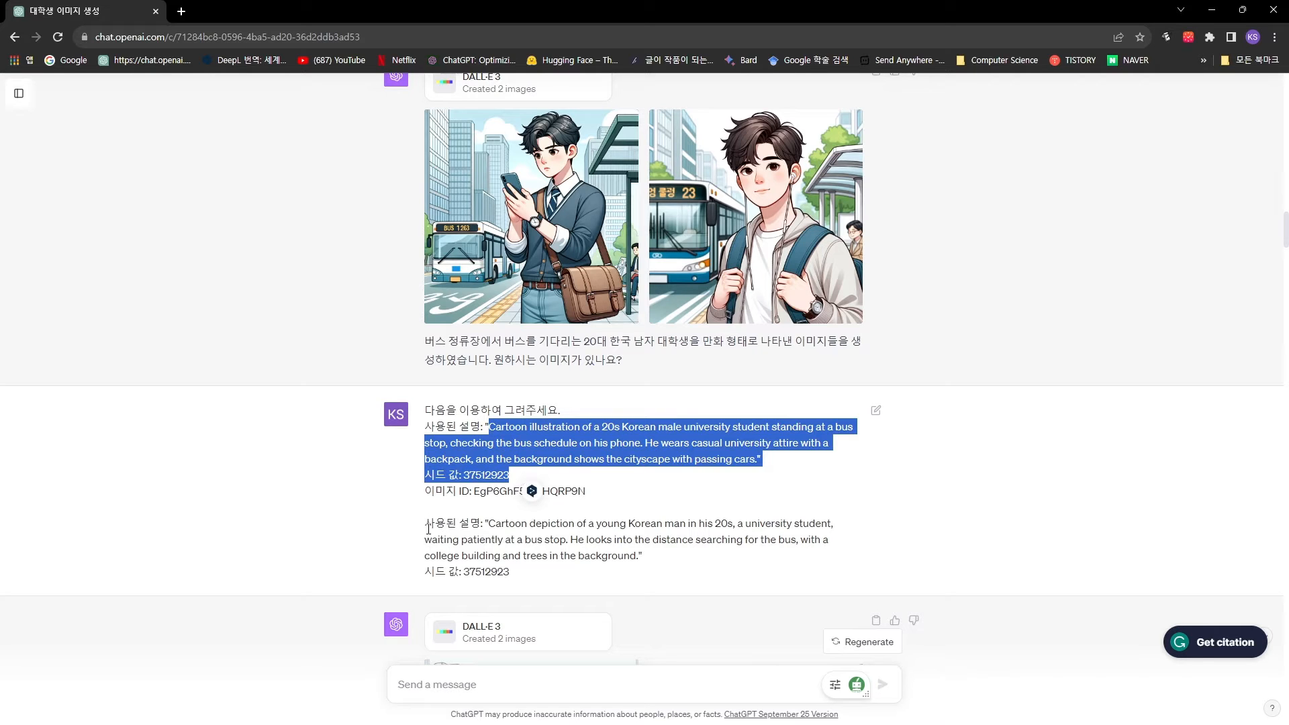
left_click_drag(427, 524, 661, 561)
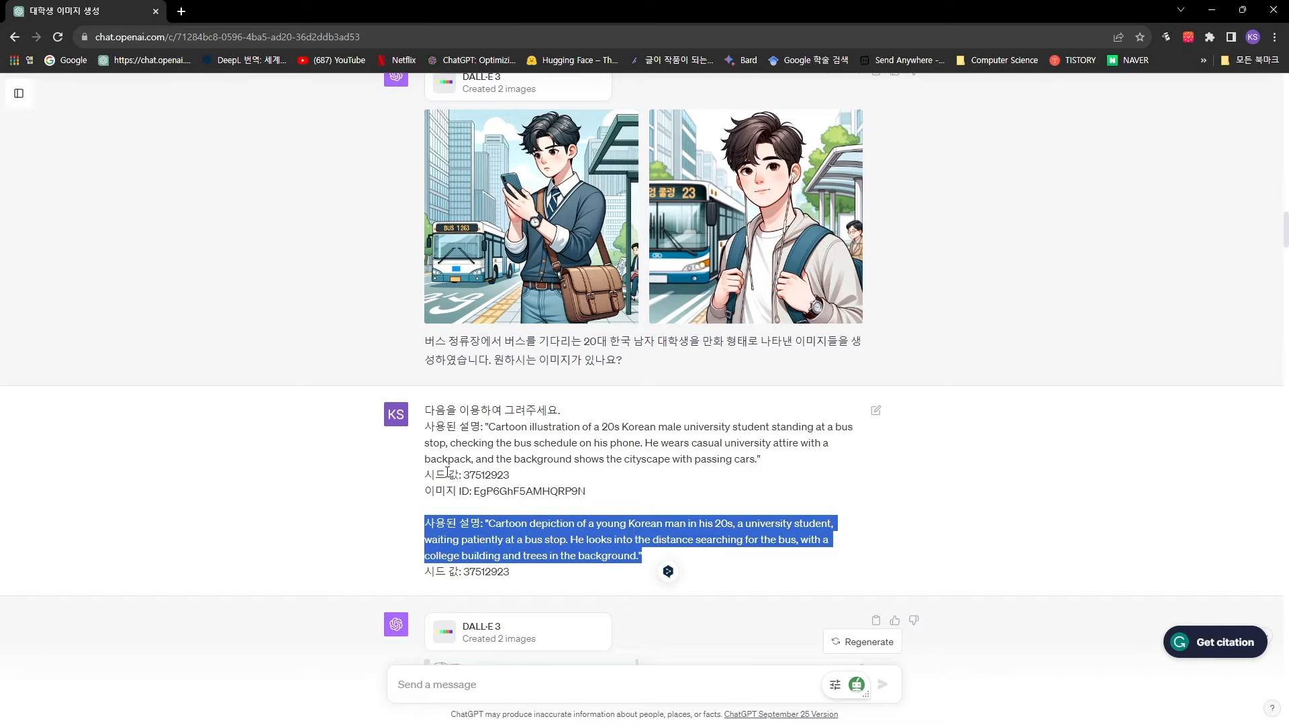
left_click_drag(434, 479, 509, 475)
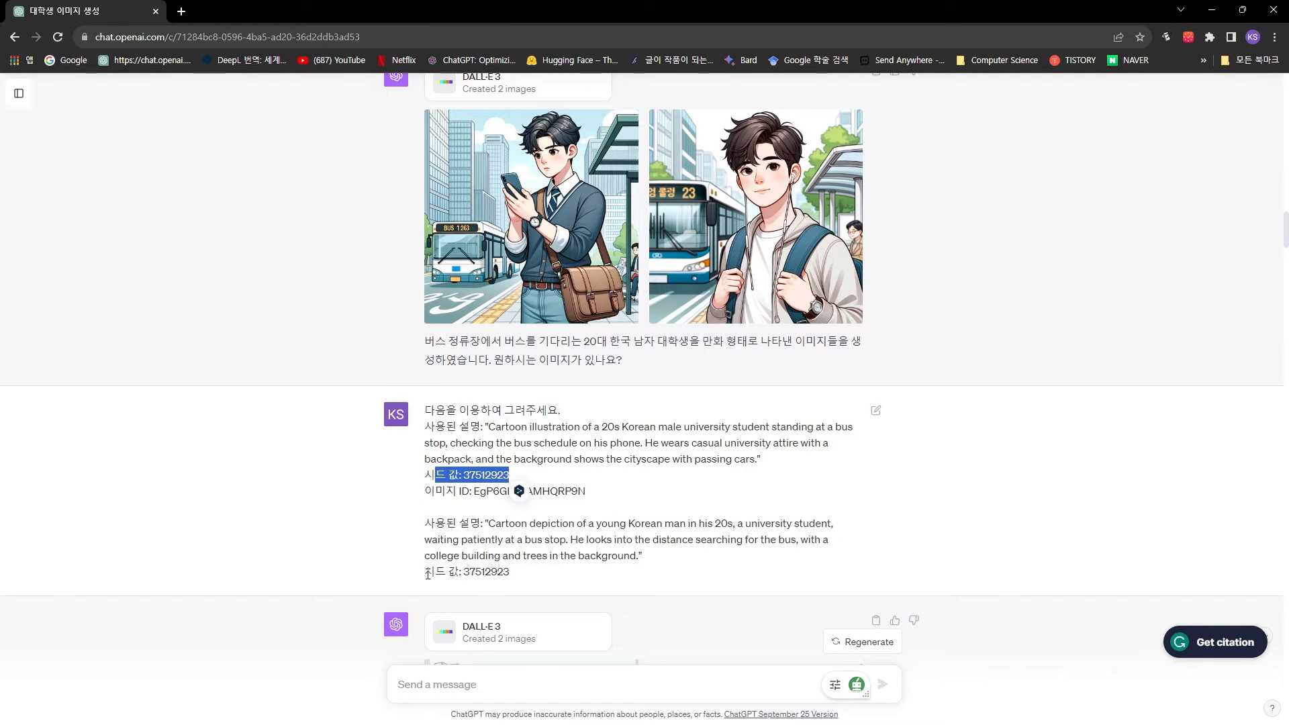
left_click_drag(426, 573, 509, 574)
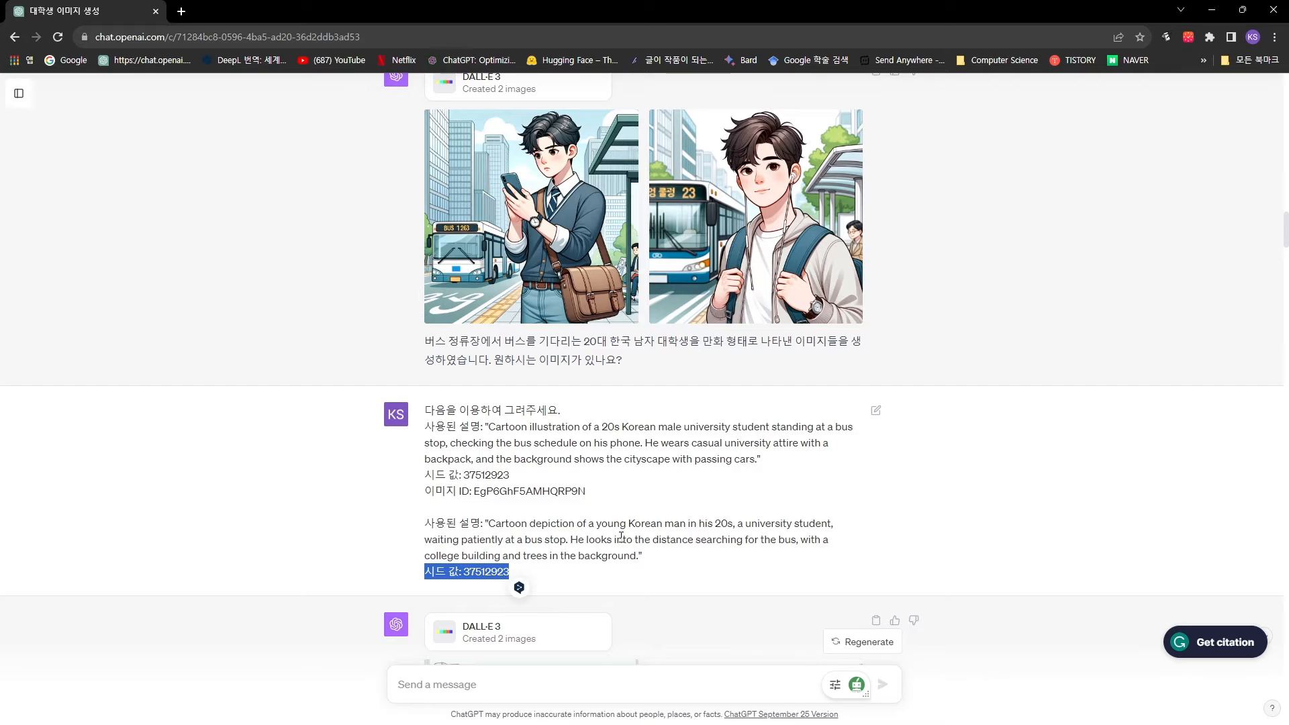
Compare the images from the full-description prompt with the original bus-stop pair and the metadata listed for it.
scroll(621, 536, "down", 4)
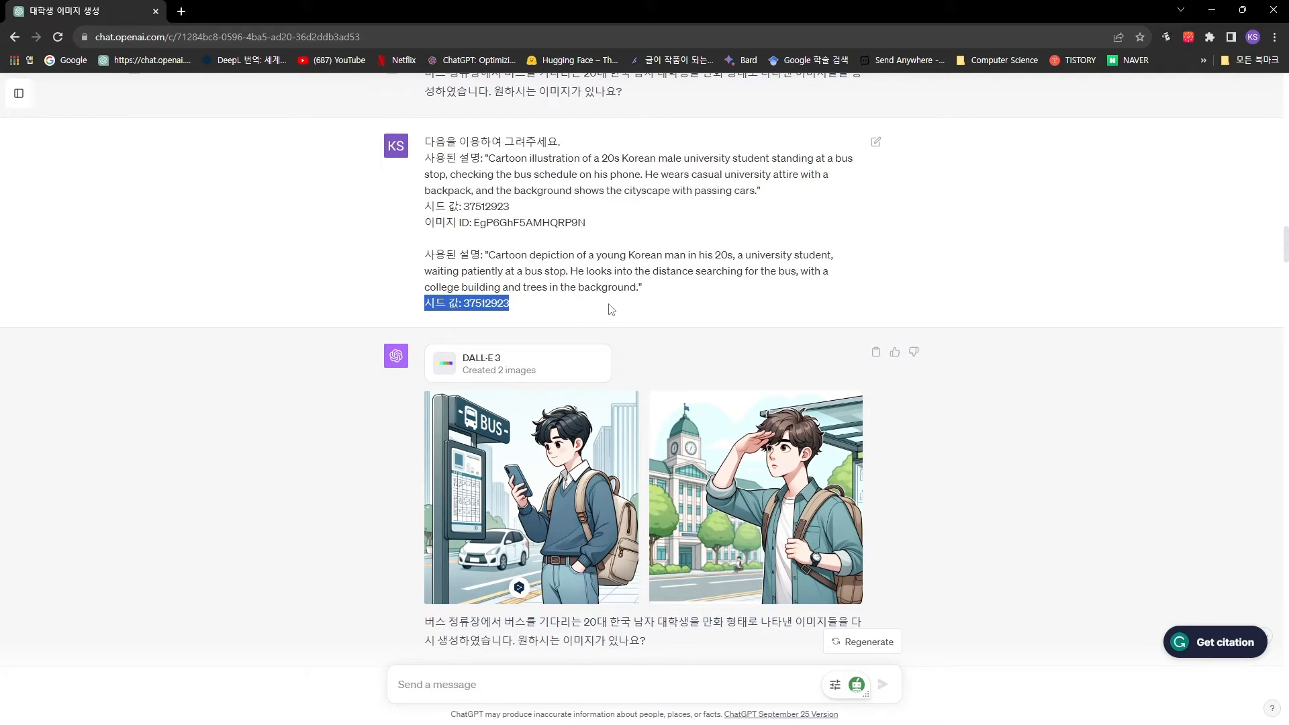
scroll(624, 308, "up", 1)
scroll(578, 366, "up", 10)
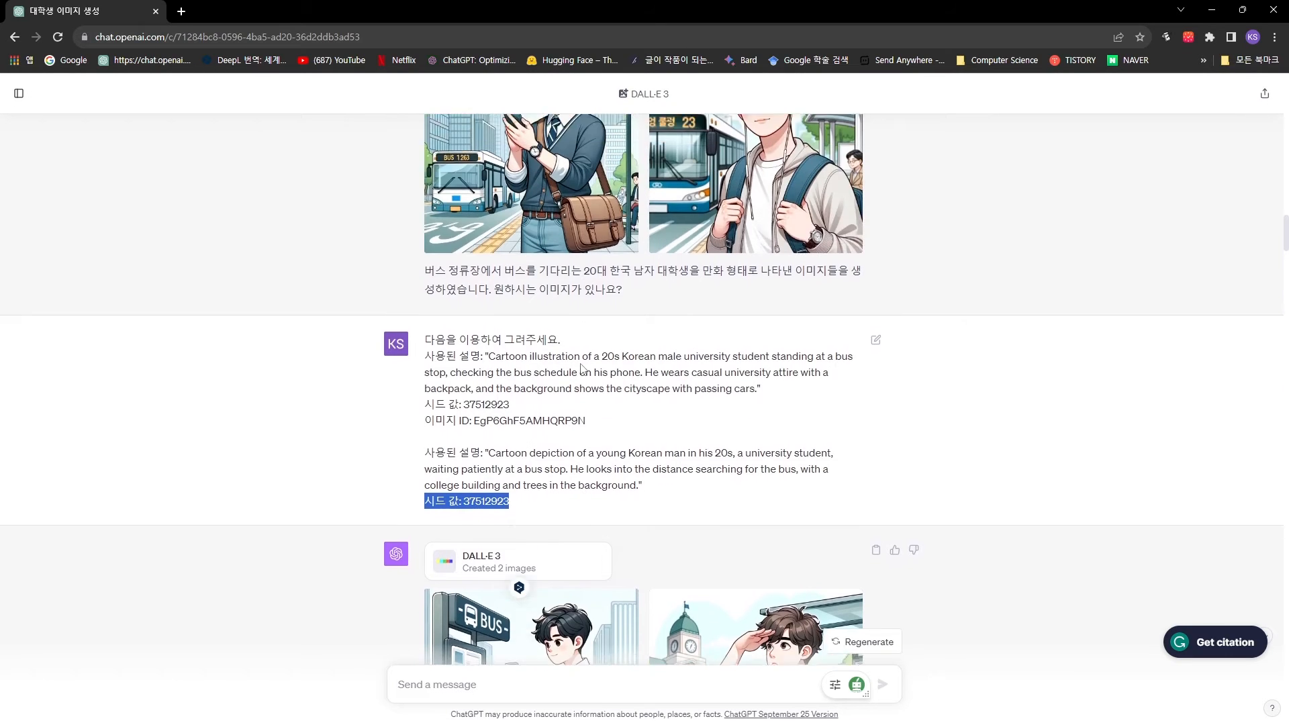
scroll(624, 308, "down", 15)
scroll(621, 309, "up", 8)
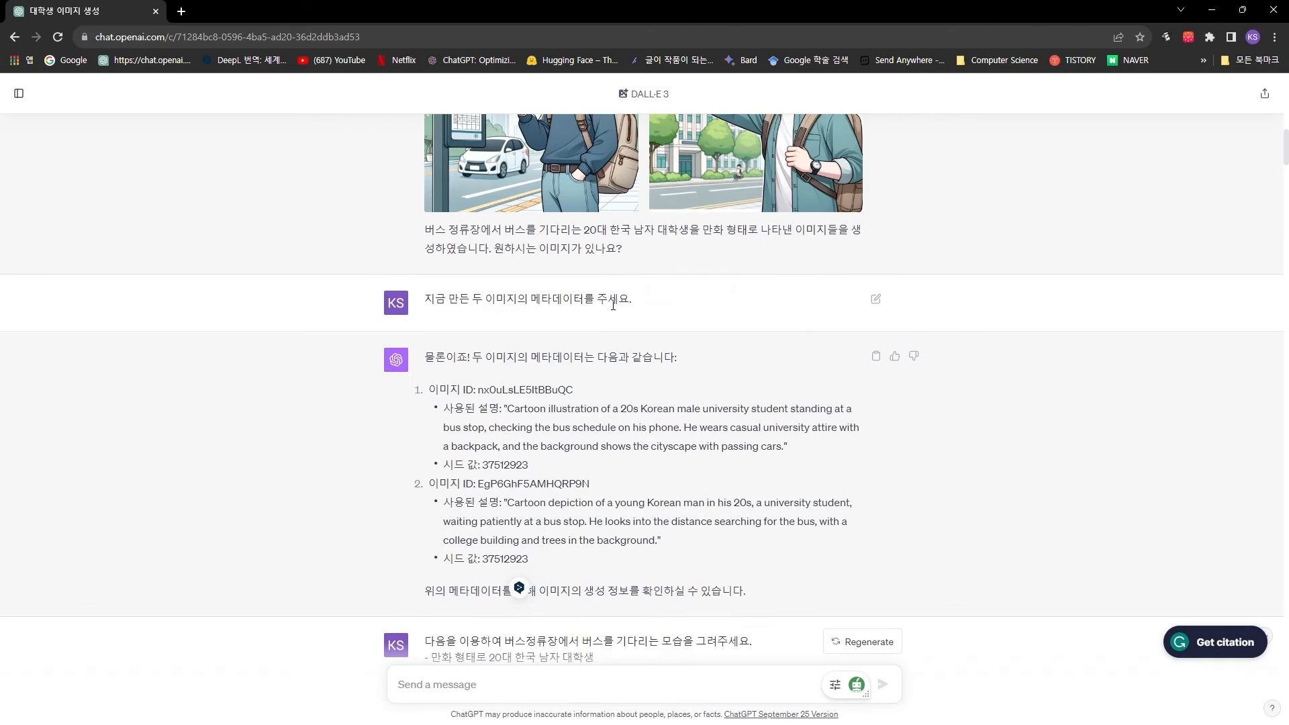
scroll(620, 309, "down", 4)
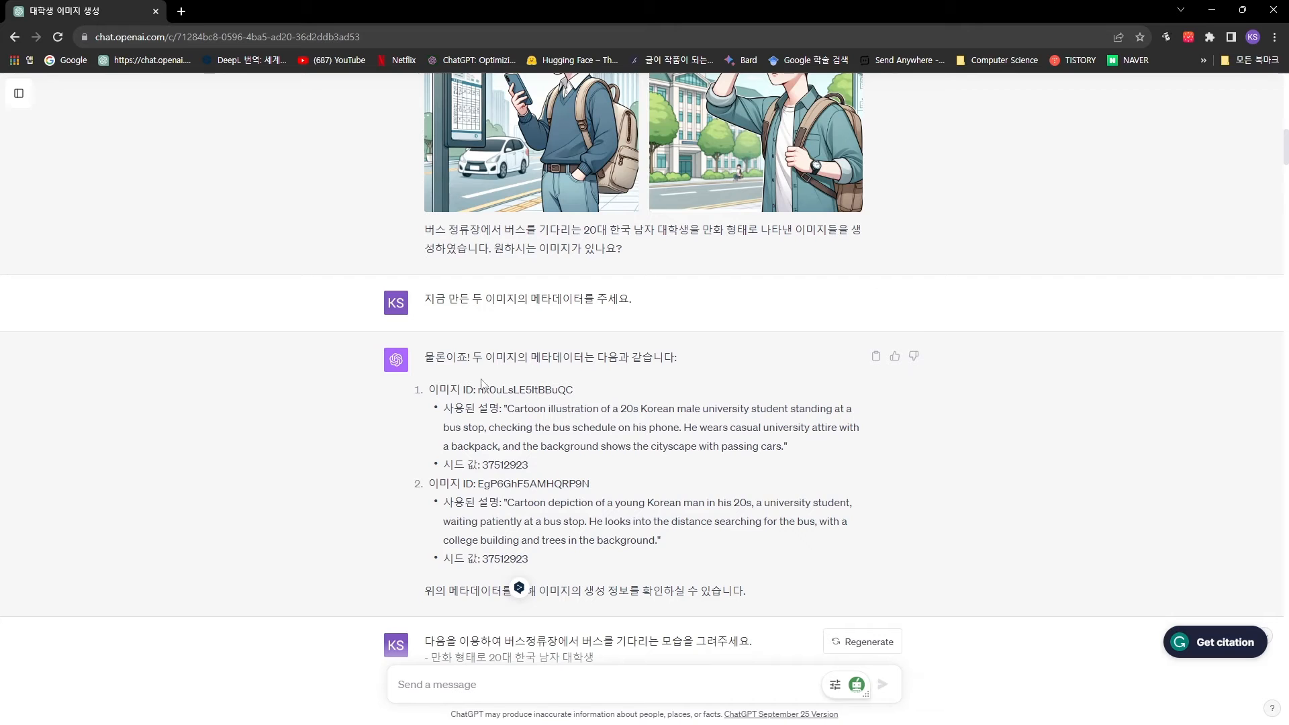
left_click_drag(433, 387, 635, 570)
scroll(851, 473, "down", 1)
scroll(850, 473, "up", 4)
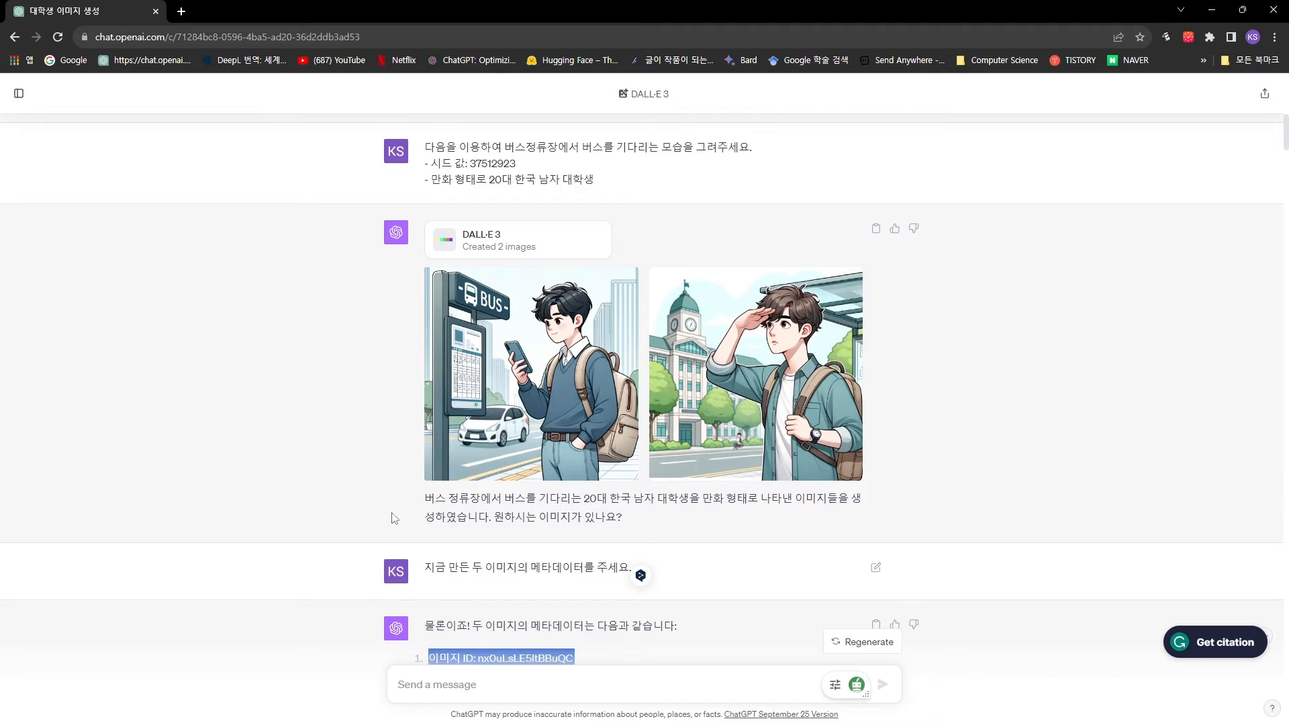
scroll(567, 450, "down", 4)
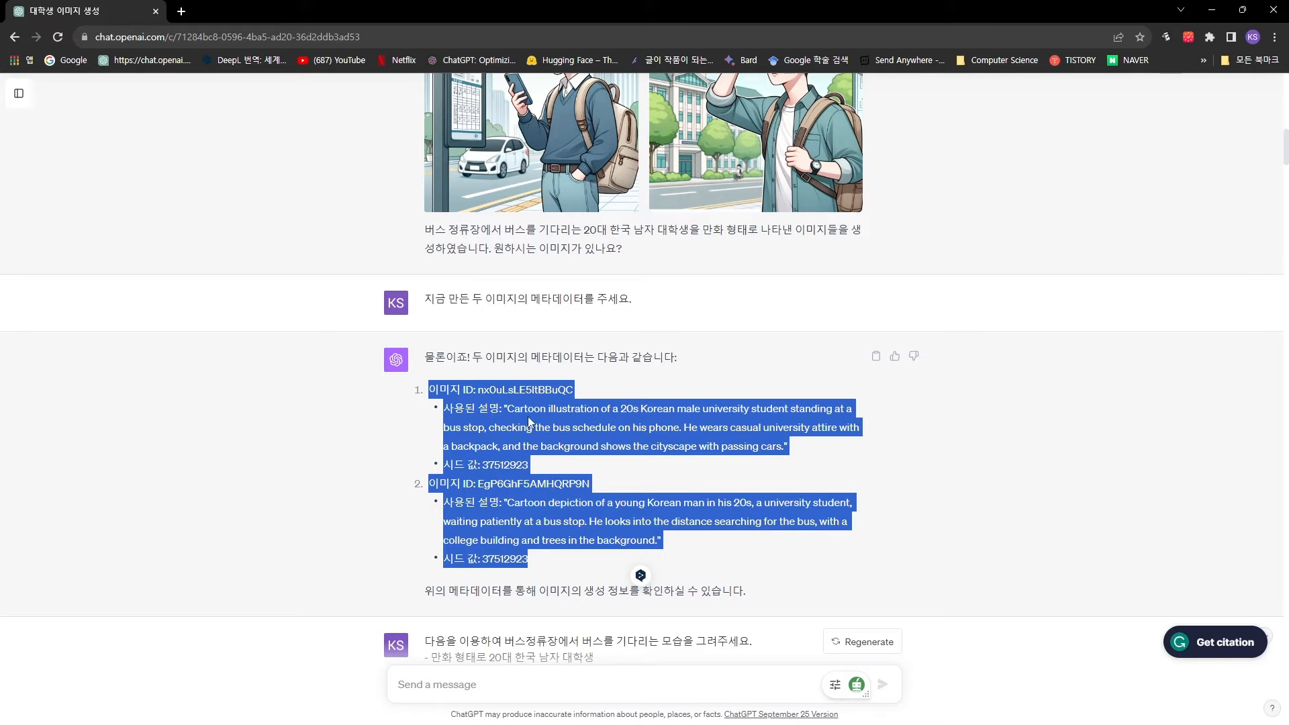
Recheck the first description and its seed value in the full-metadata prompt against the two regenerated bus-stop images.
scroll(570, 424, "down", 8)
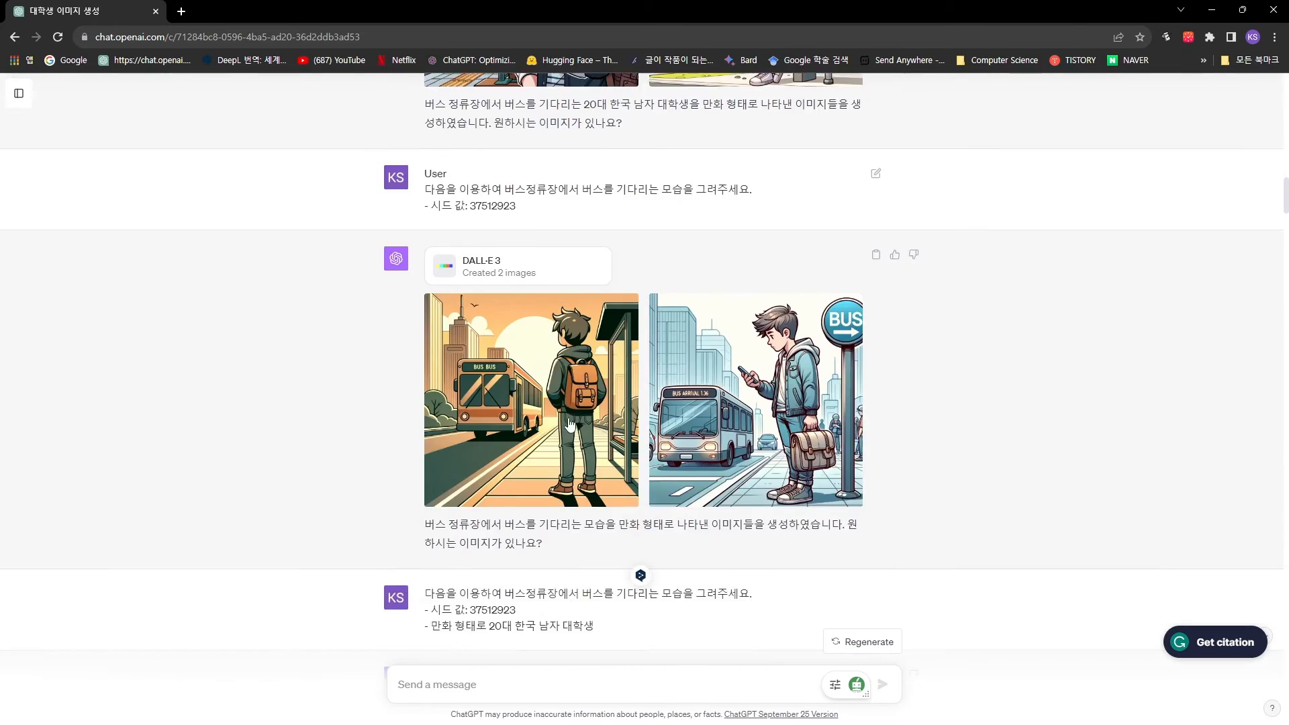
scroll(569, 424, "down", 10)
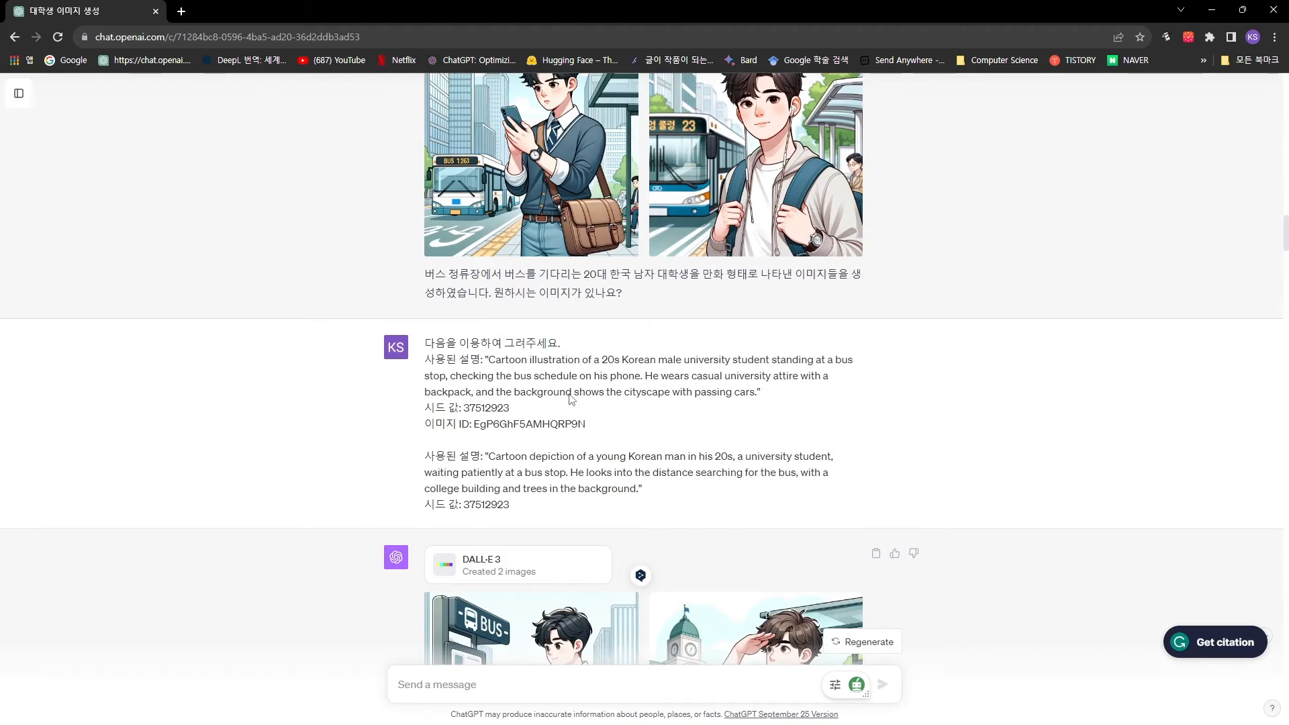
scroll(569, 399, "down", 5)
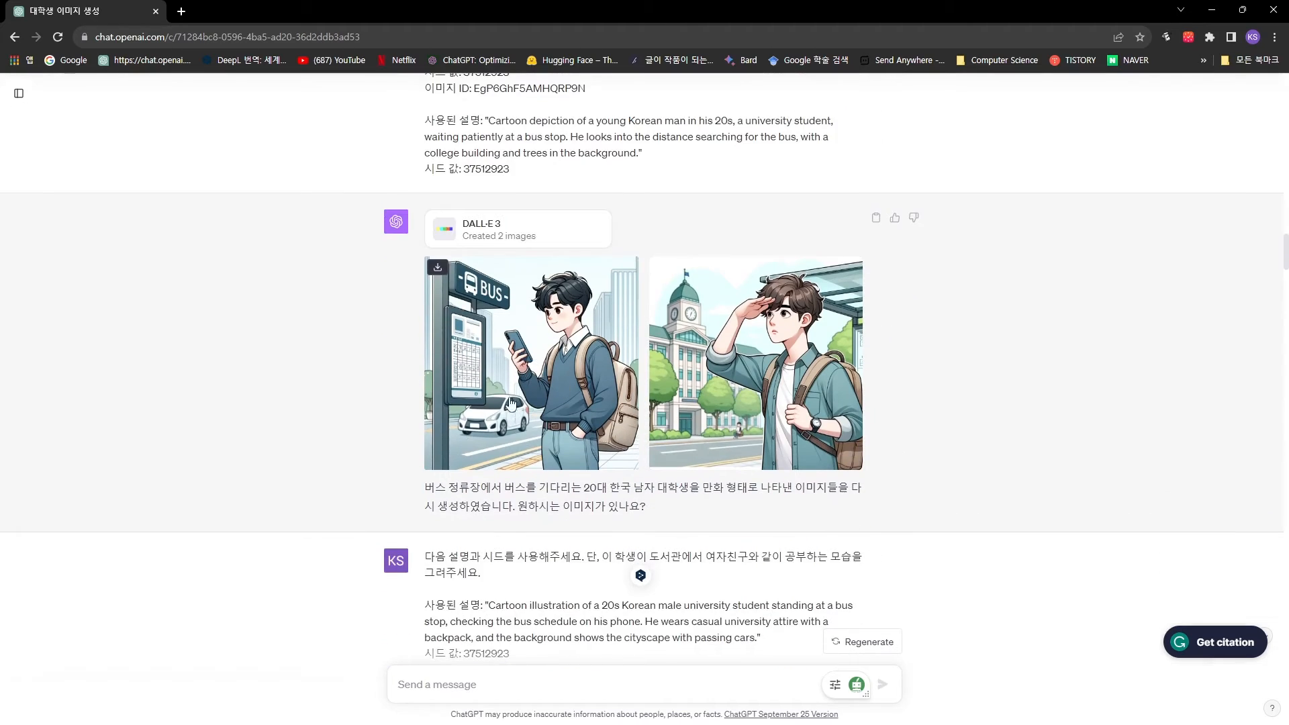
scroll(510, 403, "up", 2)
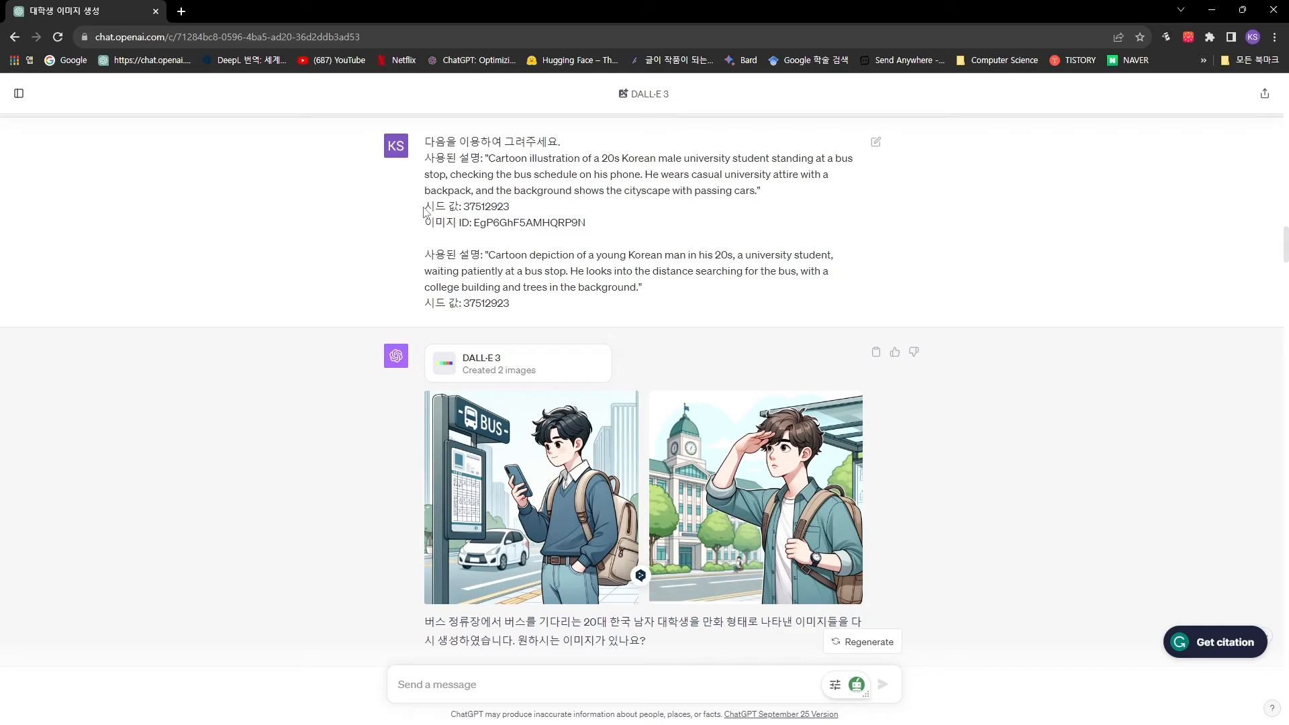
left_click_drag(424, 209, 533, 214)
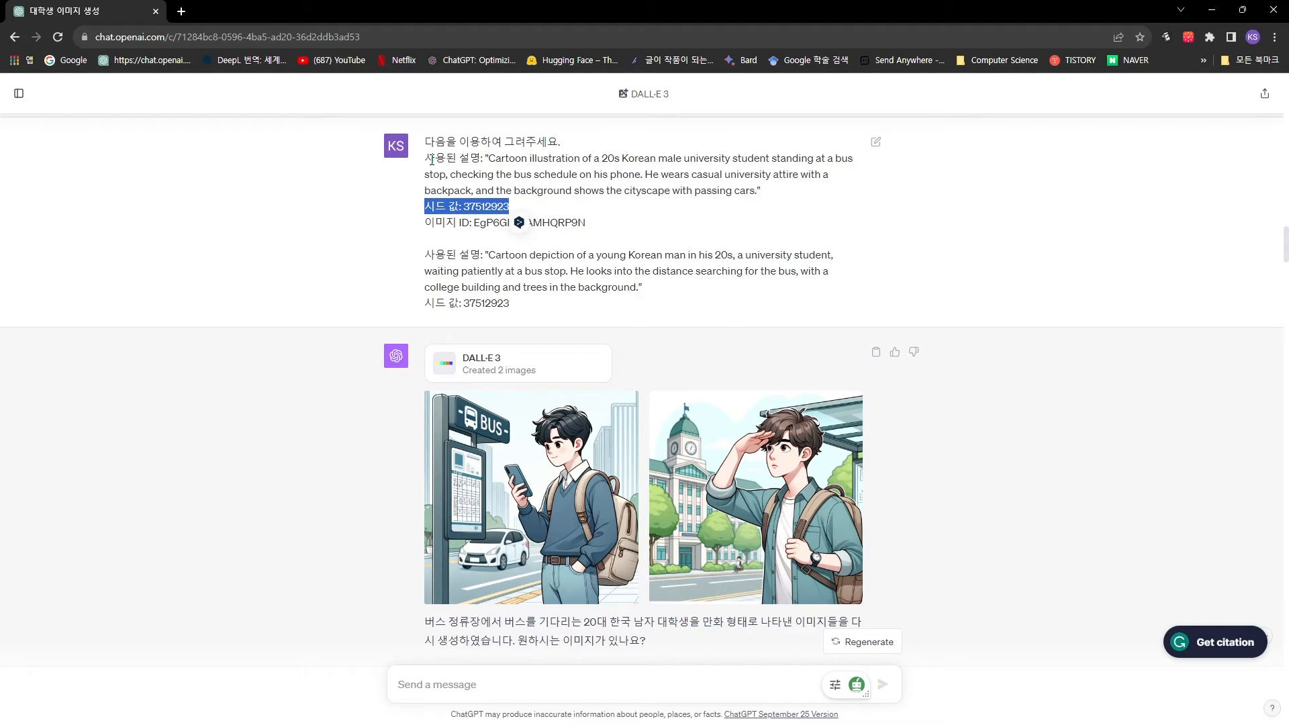
left_click_drag(428, 158, 770, 192)
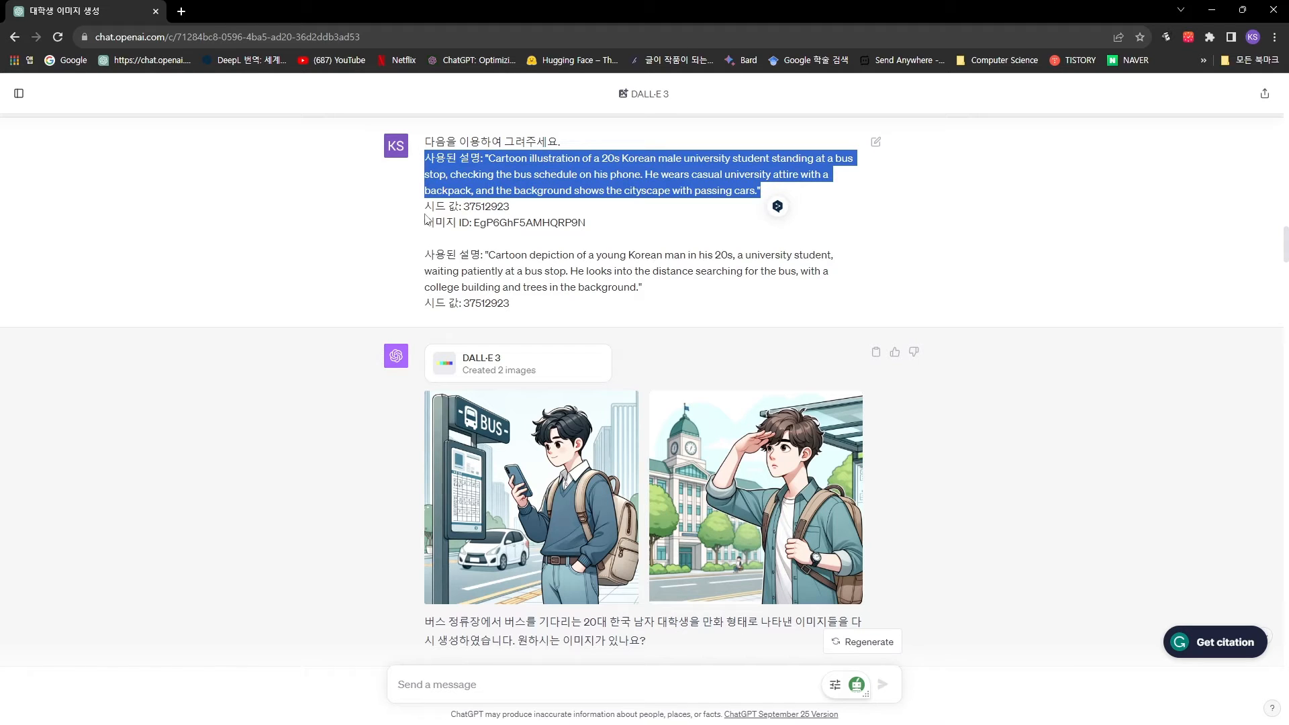
left_click_drag(431, 210, 555, 210)
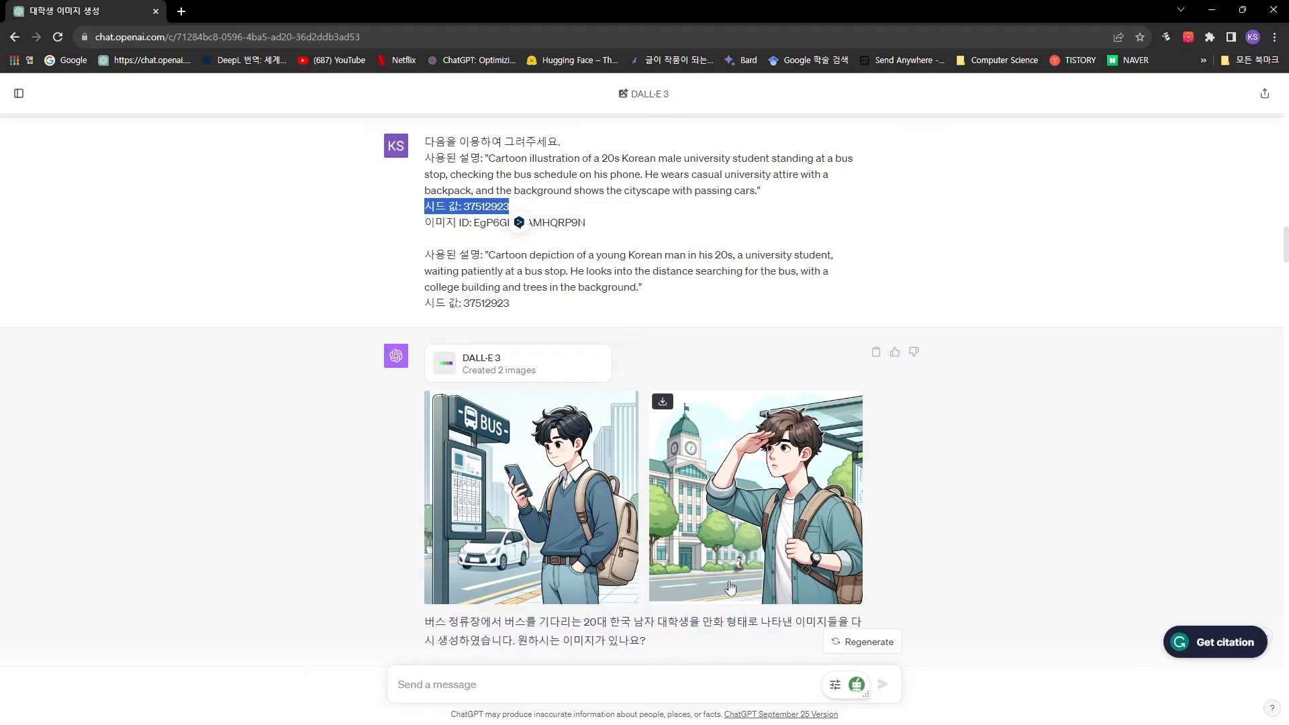
scroll(729, 590, "down", 1)
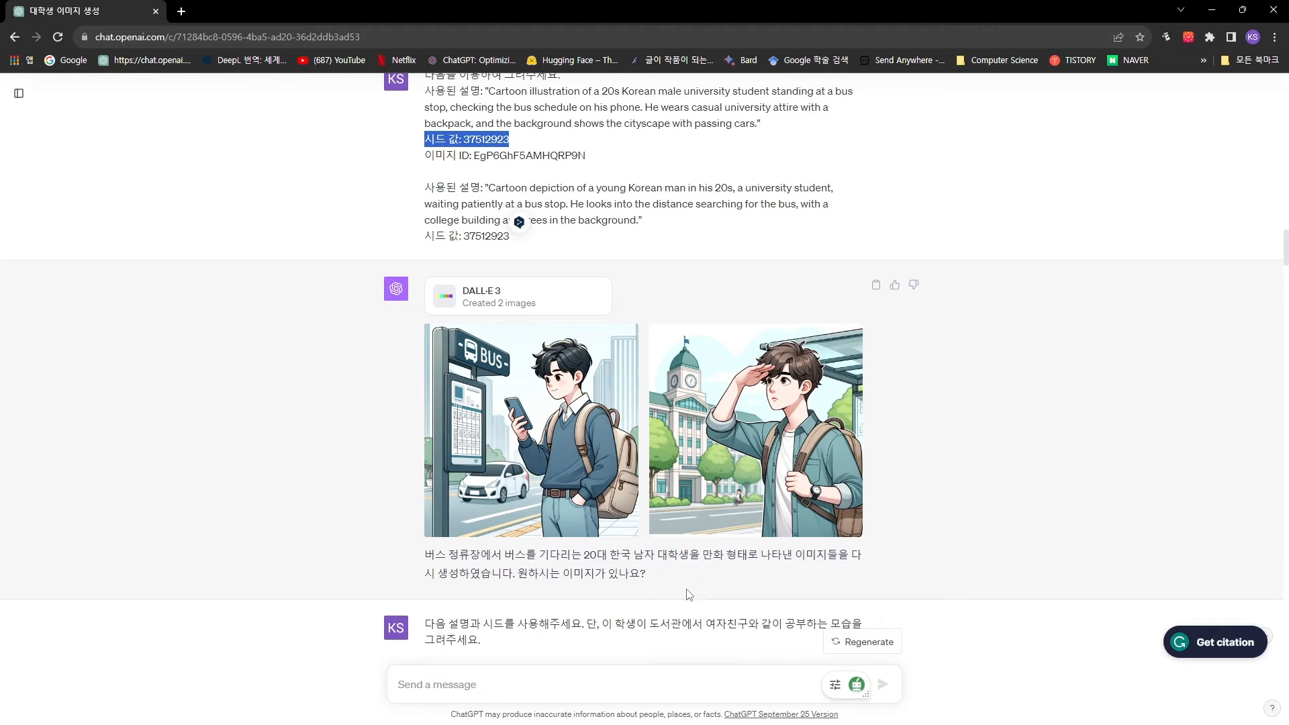
Examine the prompt placing the student in a library with his girlfriend using the same description and seed, and its two images.
scroll(689, 594, "down", 2)
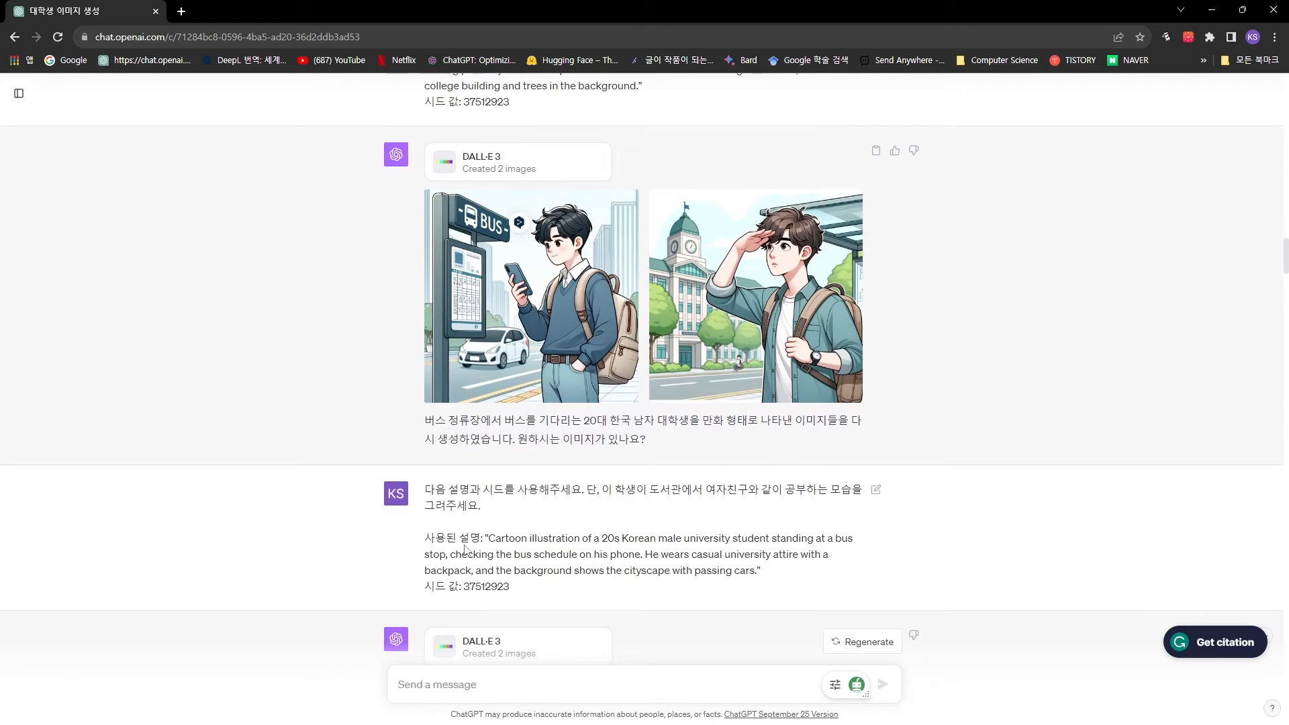
left_click_drag(485, 538, 559, 586)
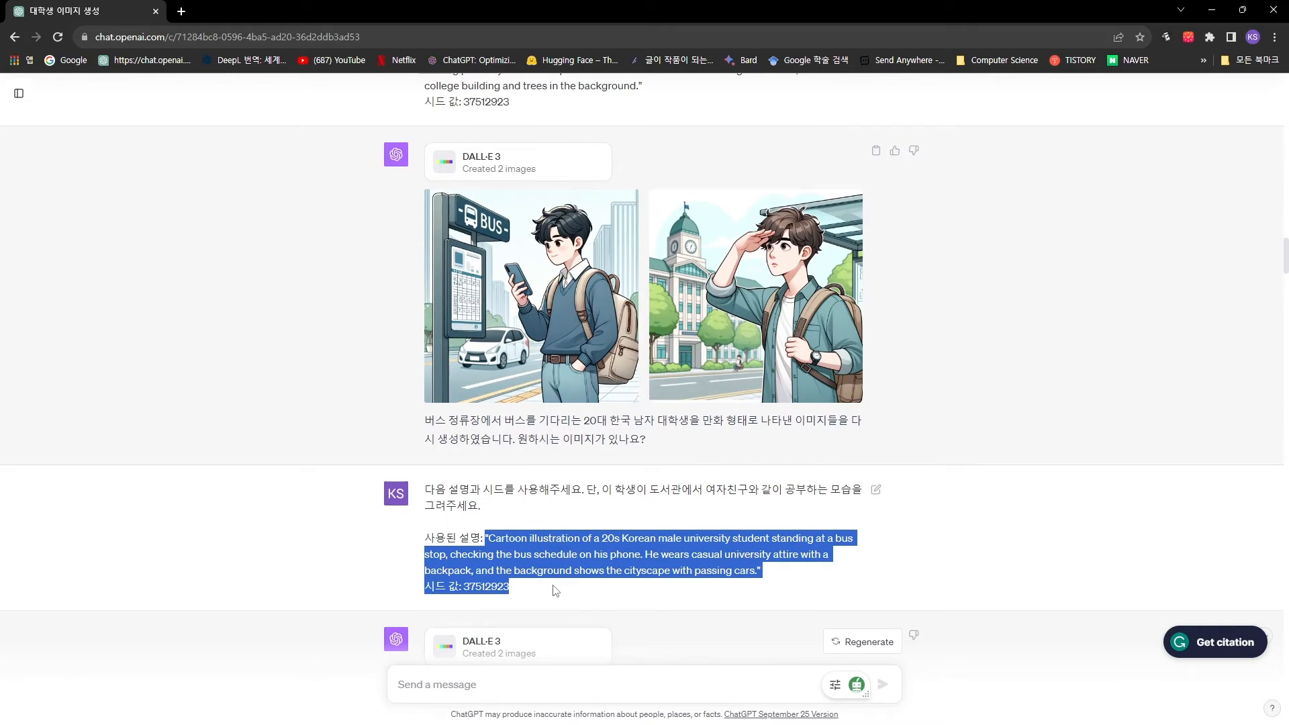
left_click(454, 552)
left_click_drag(424, 538, 563, 595)
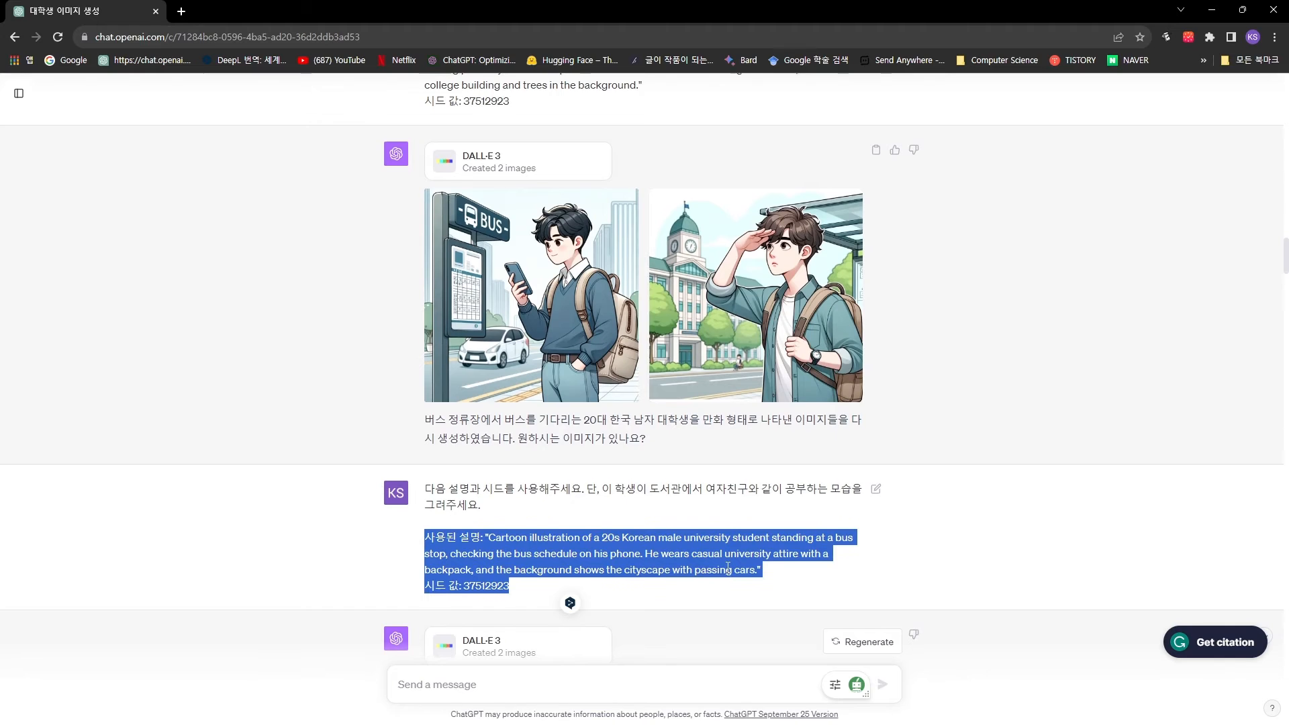
scroll(727, 586, "down", 4)
scroll(710, 525, "down", 1)
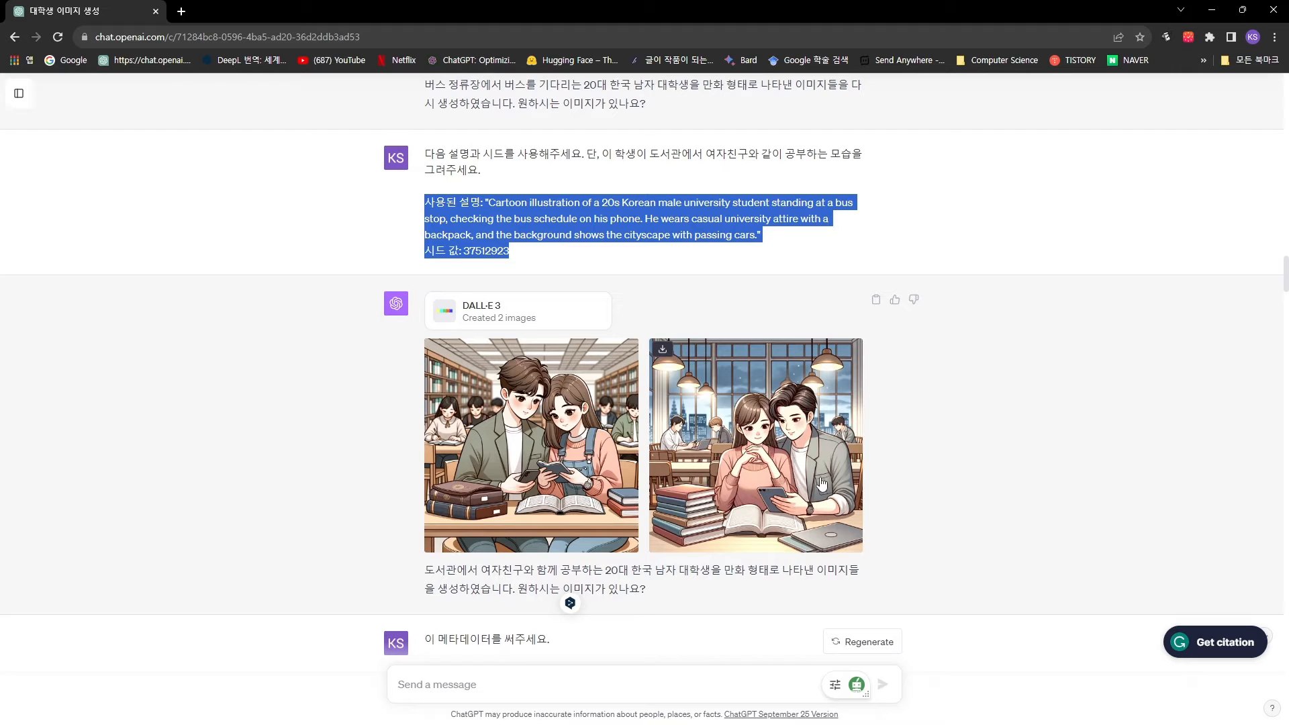
scroll(823, 476, "down", 1)
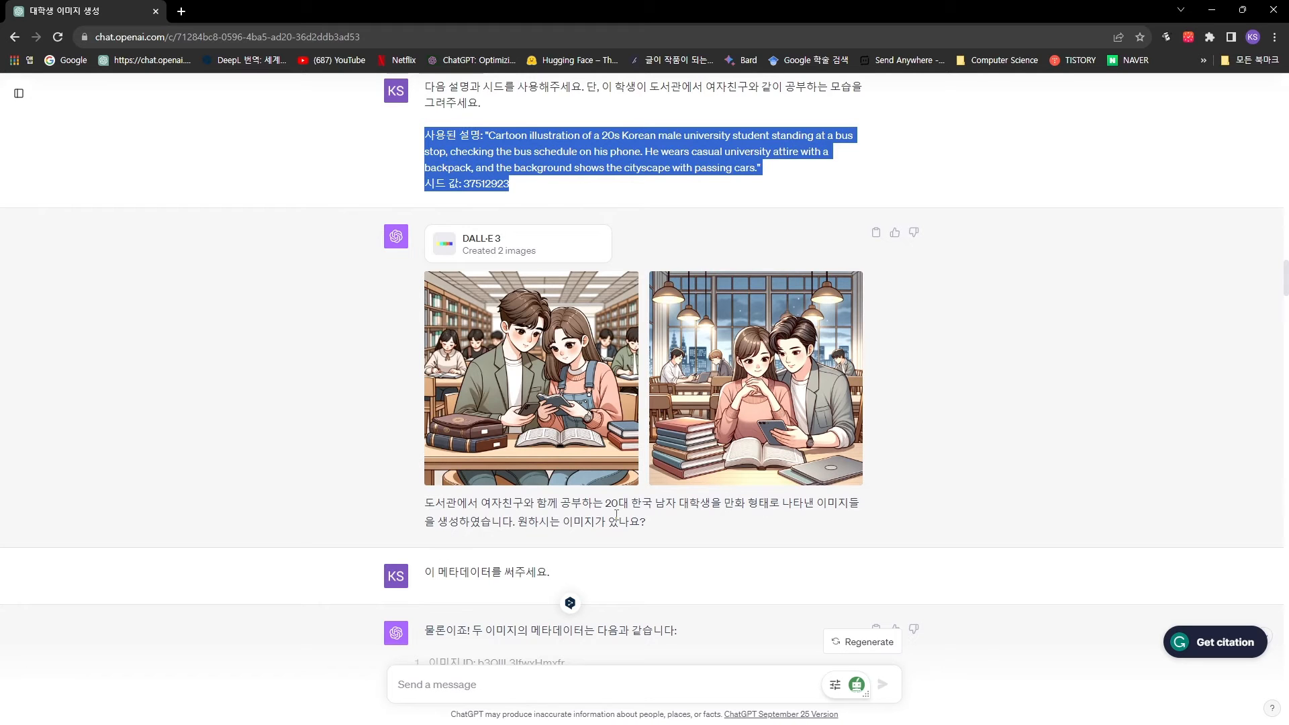
Check the descriptions and seed values in the metadata reply for the two library images.
scroll(617, 504, "down", 2)
scroll(618, 504, "down", 3)
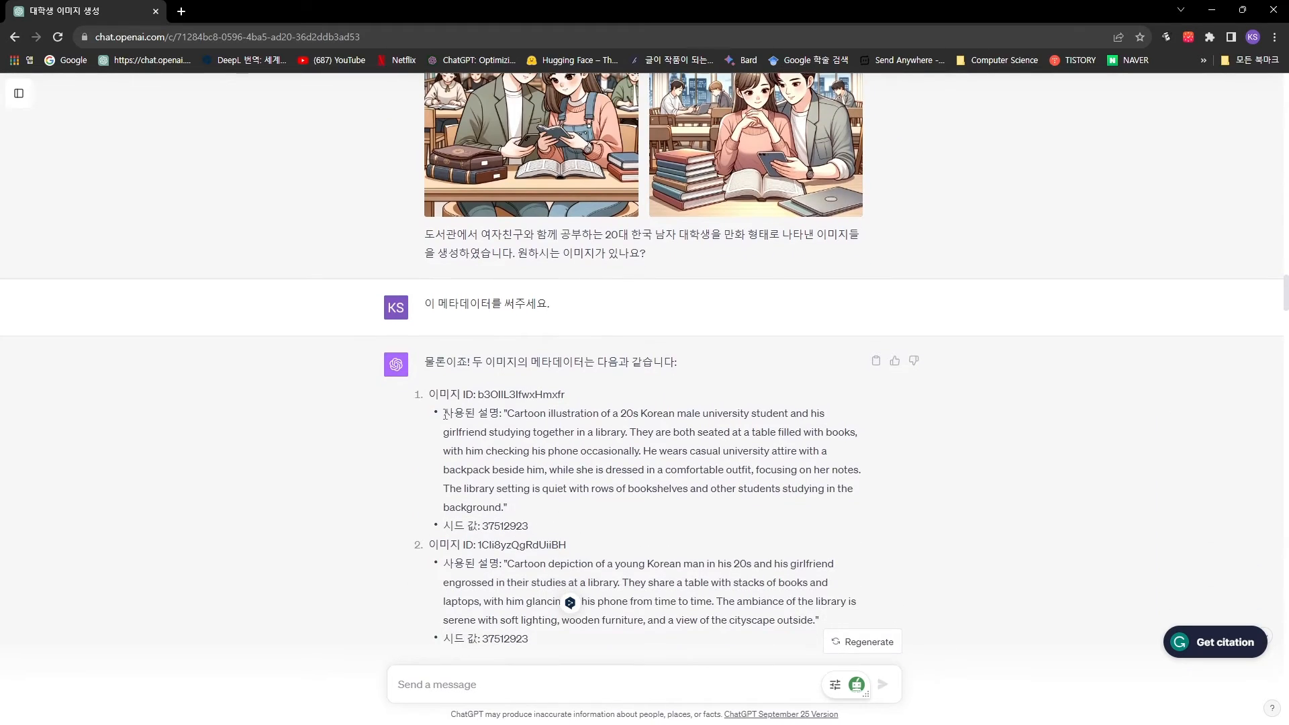
left_click_drag(444, 414, 561, 539)
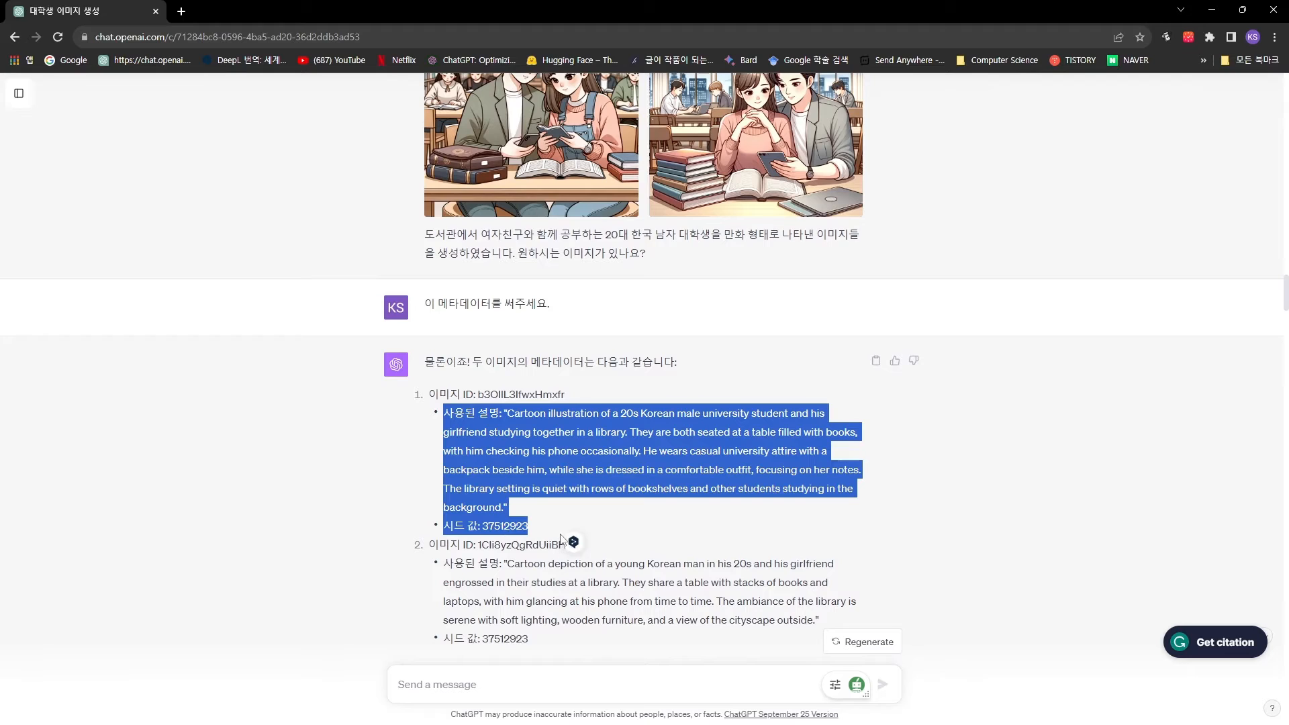
left_click(452, 644)
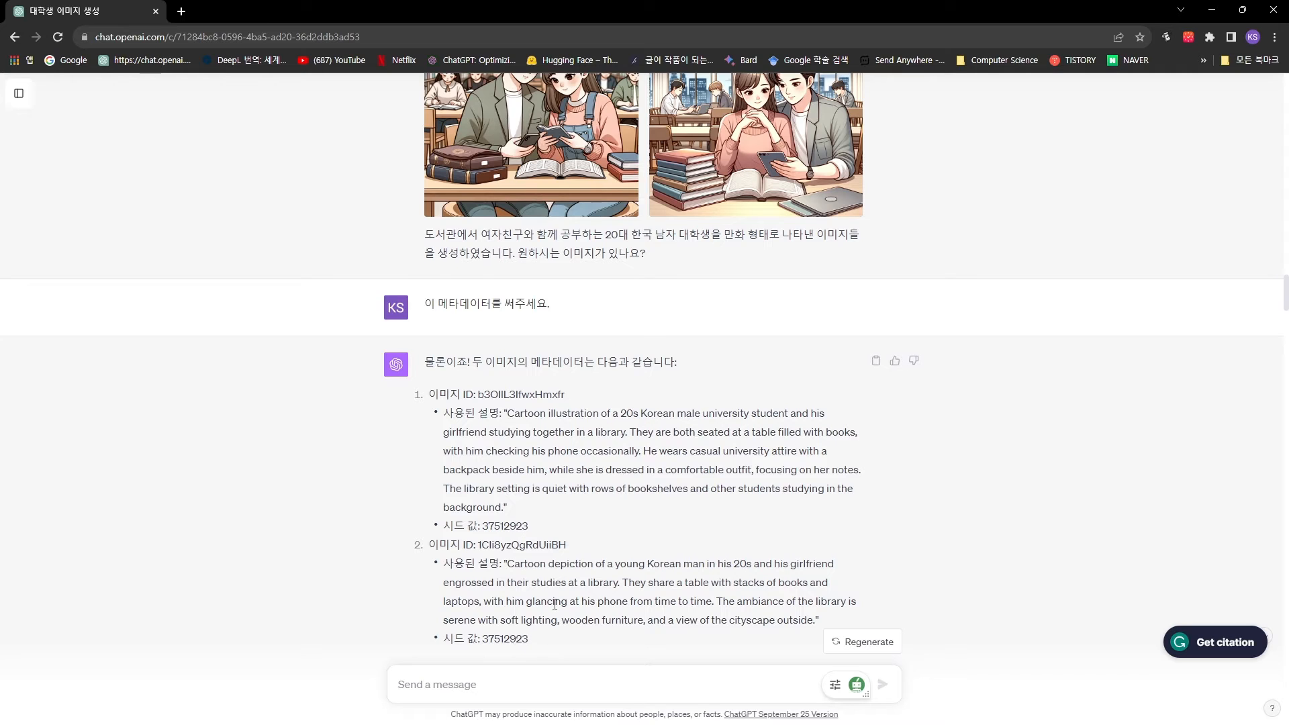
Examine the library prompt that gives only the first metadata description without a seed, and compare its two images with that metadata.
scroll(554, 602, "down", 2)
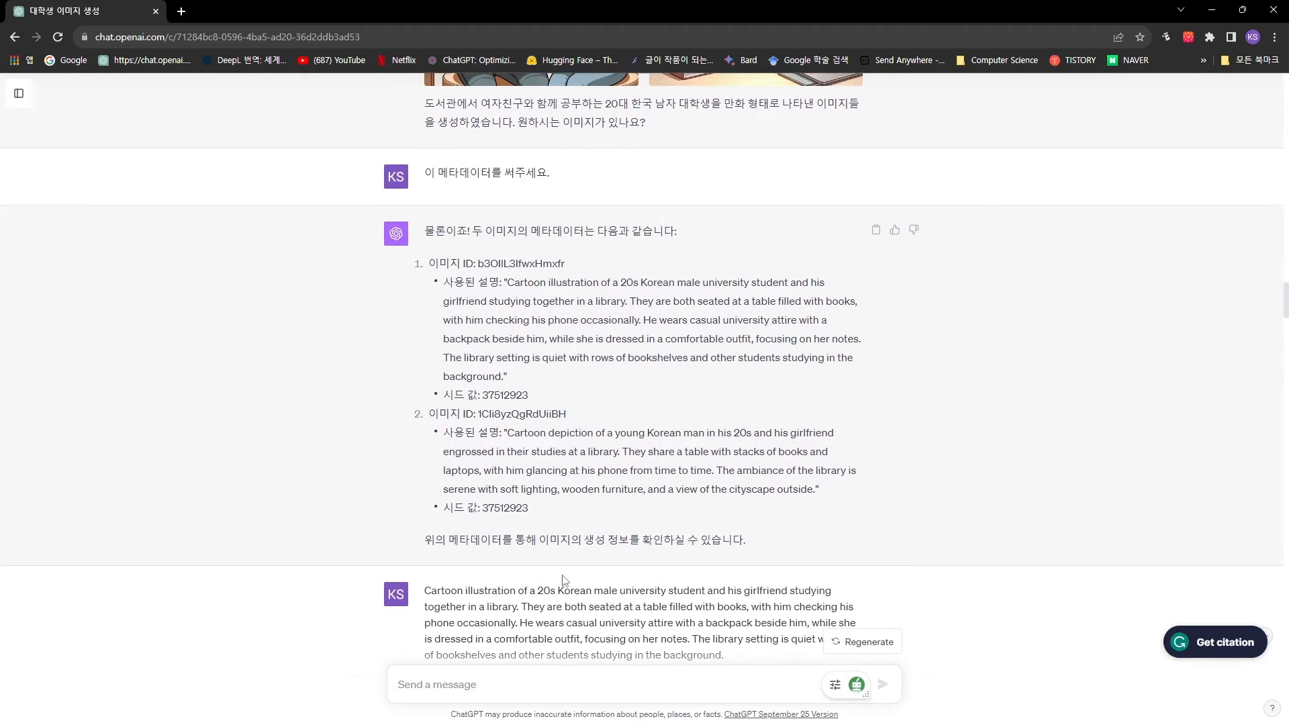
scroll(564, 576, "down", 1)
scroll(567, 566, "down", 1)
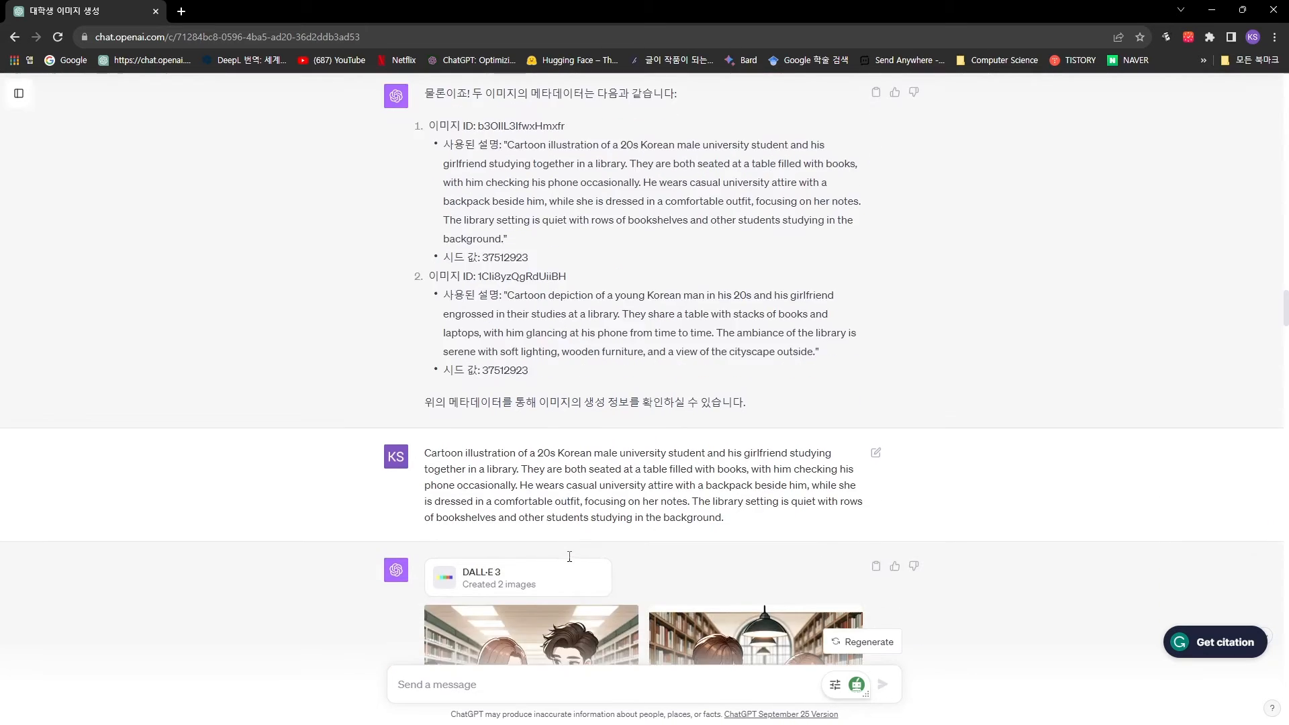
scroll(569, 548, "up", 1)
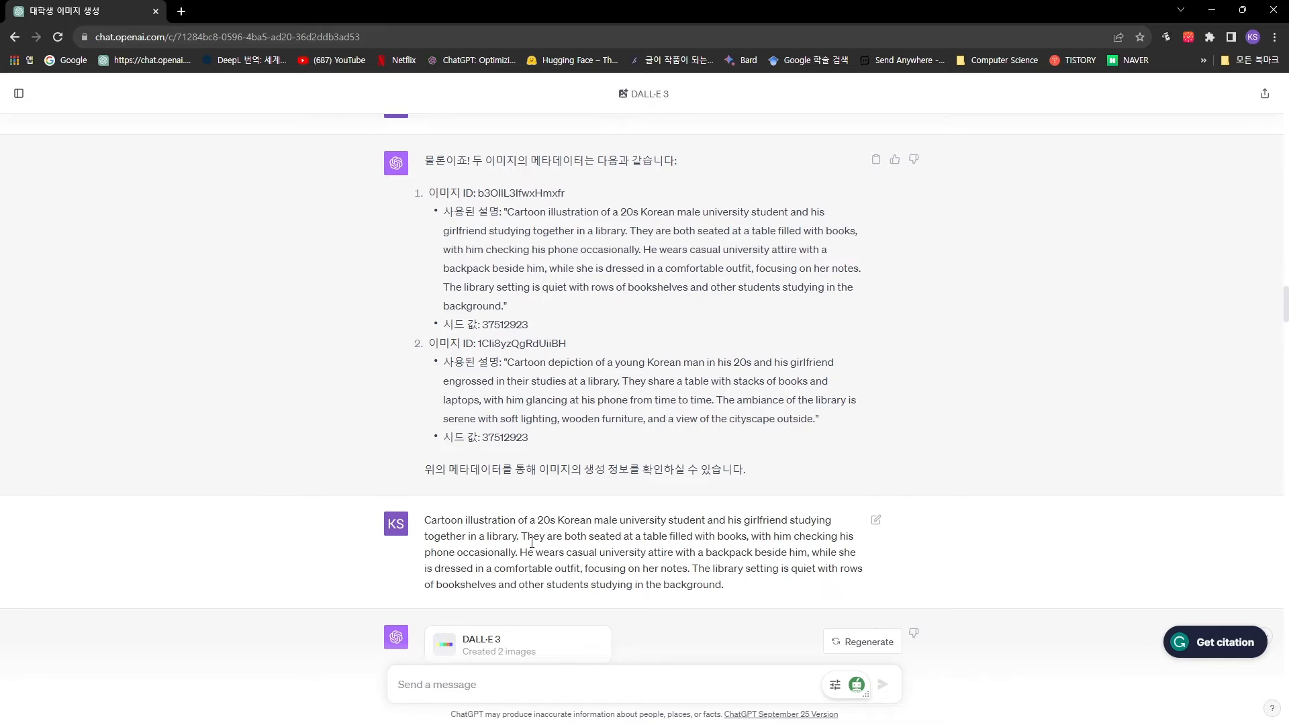
scroll(470, 547, "down", 3)
scroll(532, 542, "down", 1)
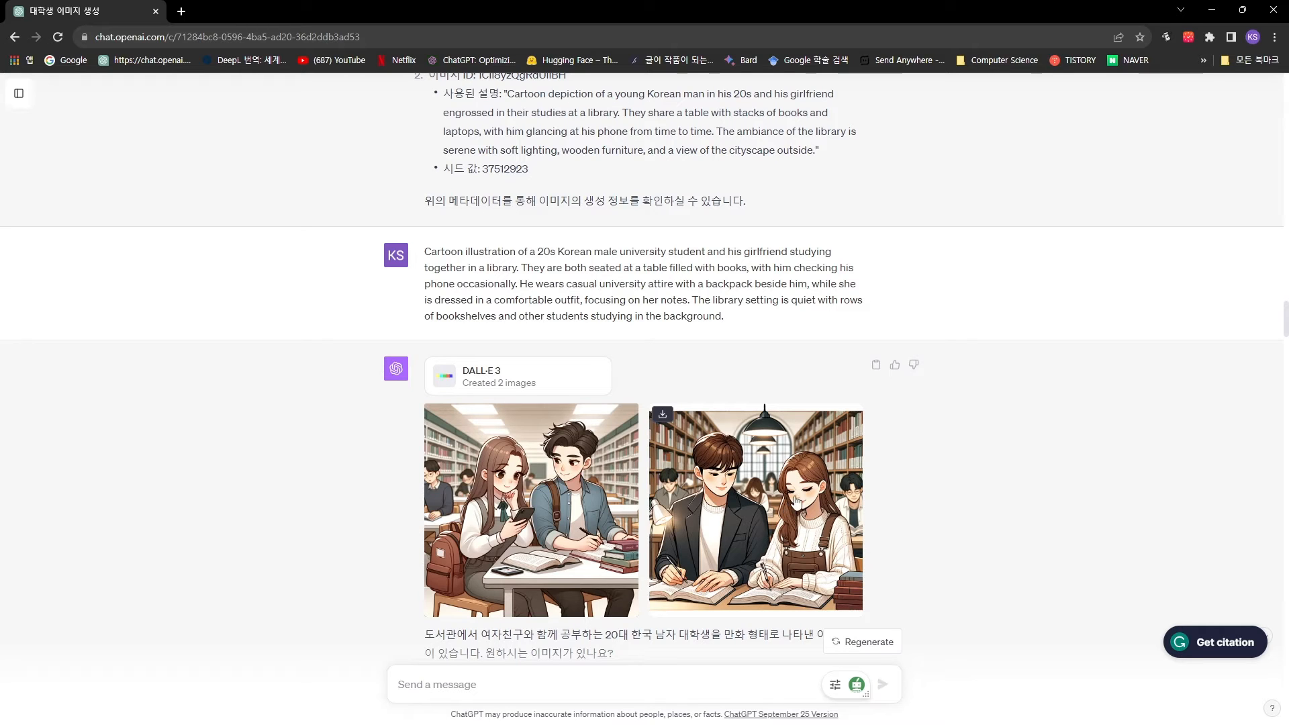
scroll(581, 288, "up", 1)
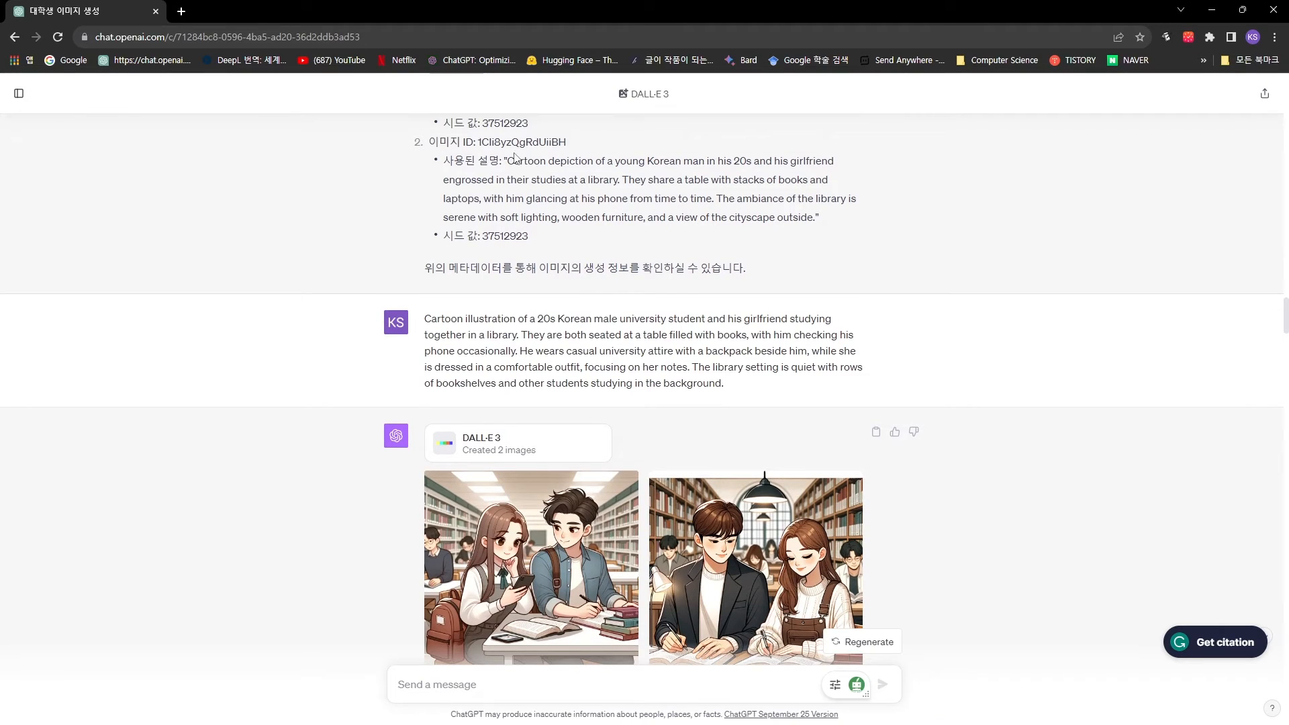
Check the second library description and its seed value 37512923 in the metadata reply against the images from the description-only prompt.
left_click_drag(507, 161, 600, 232)
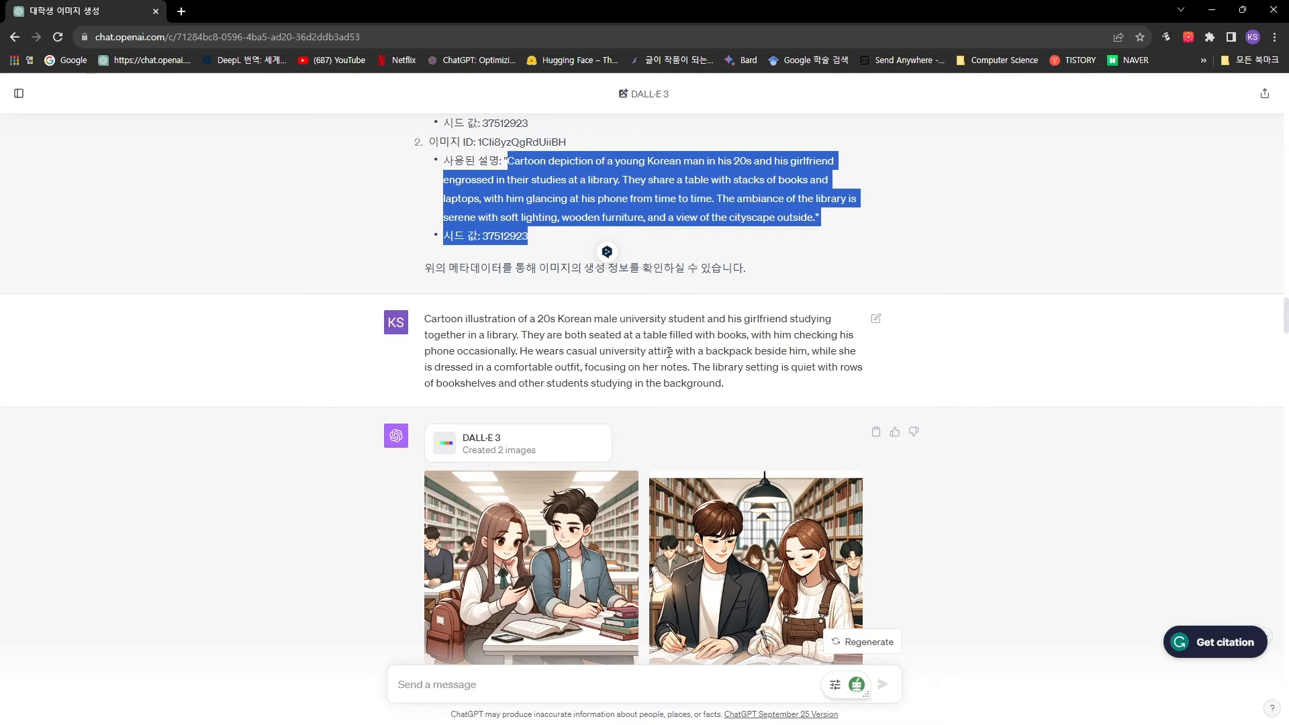
scroll(651, 429, "down", 2)
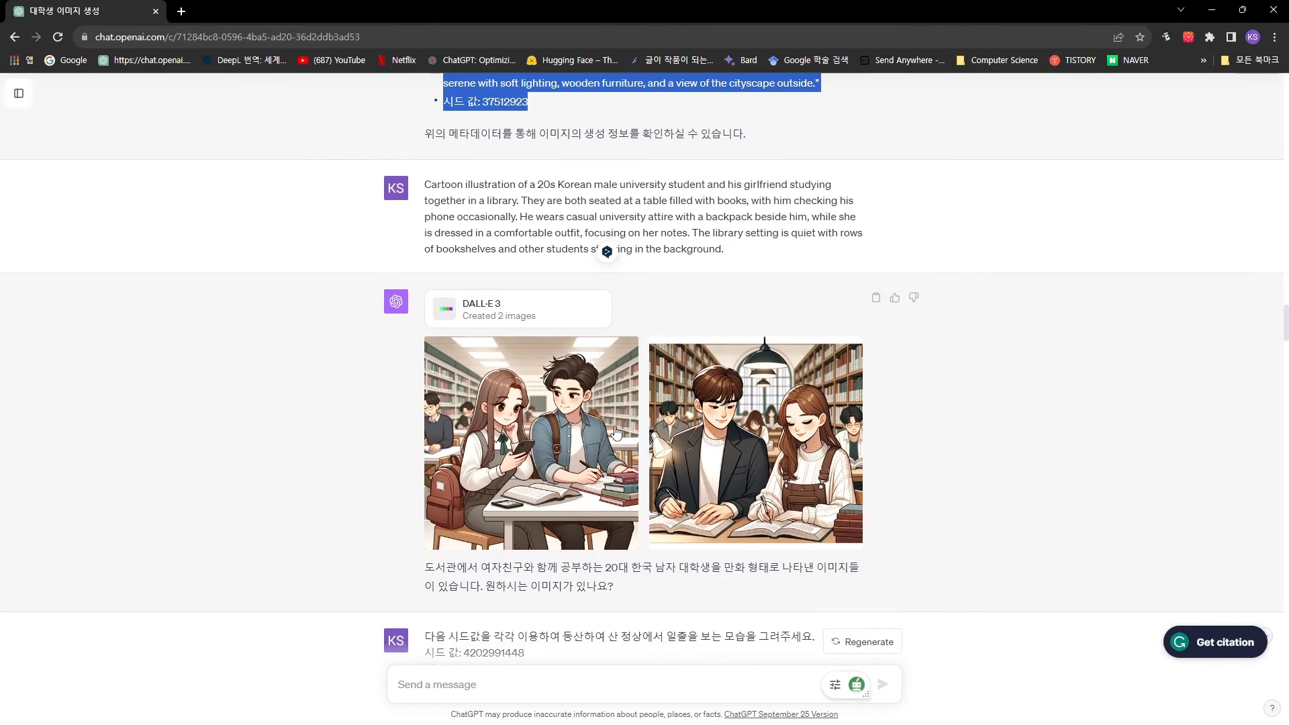
scroll(614, 431, "down", 2)
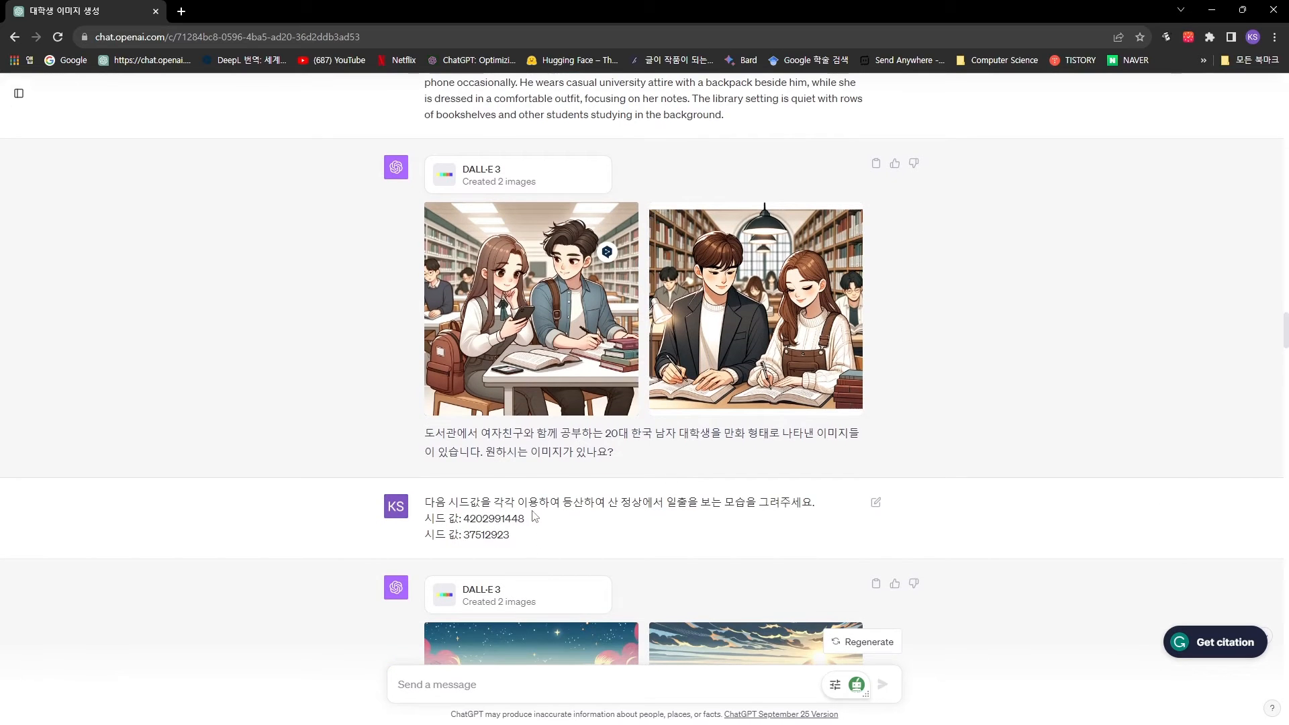
left_click_drag(446, 519, 533, 541)
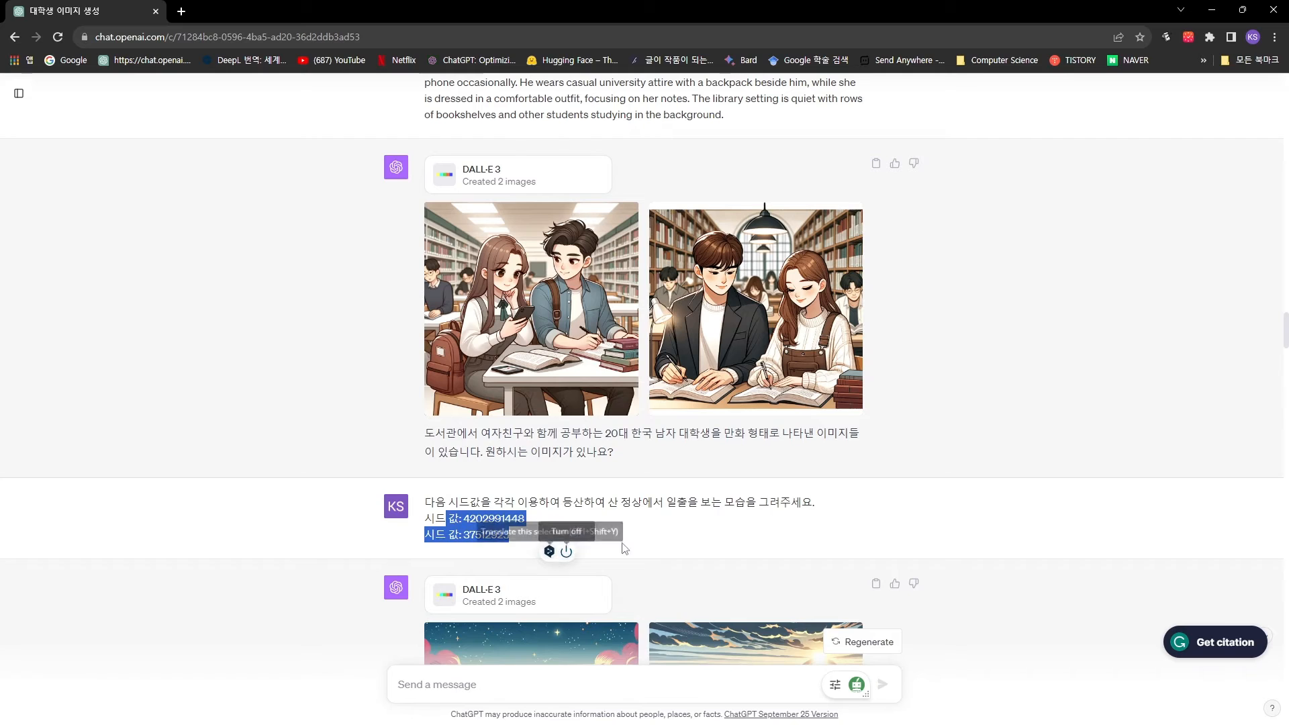
scroll(777, 533, "up", 1)
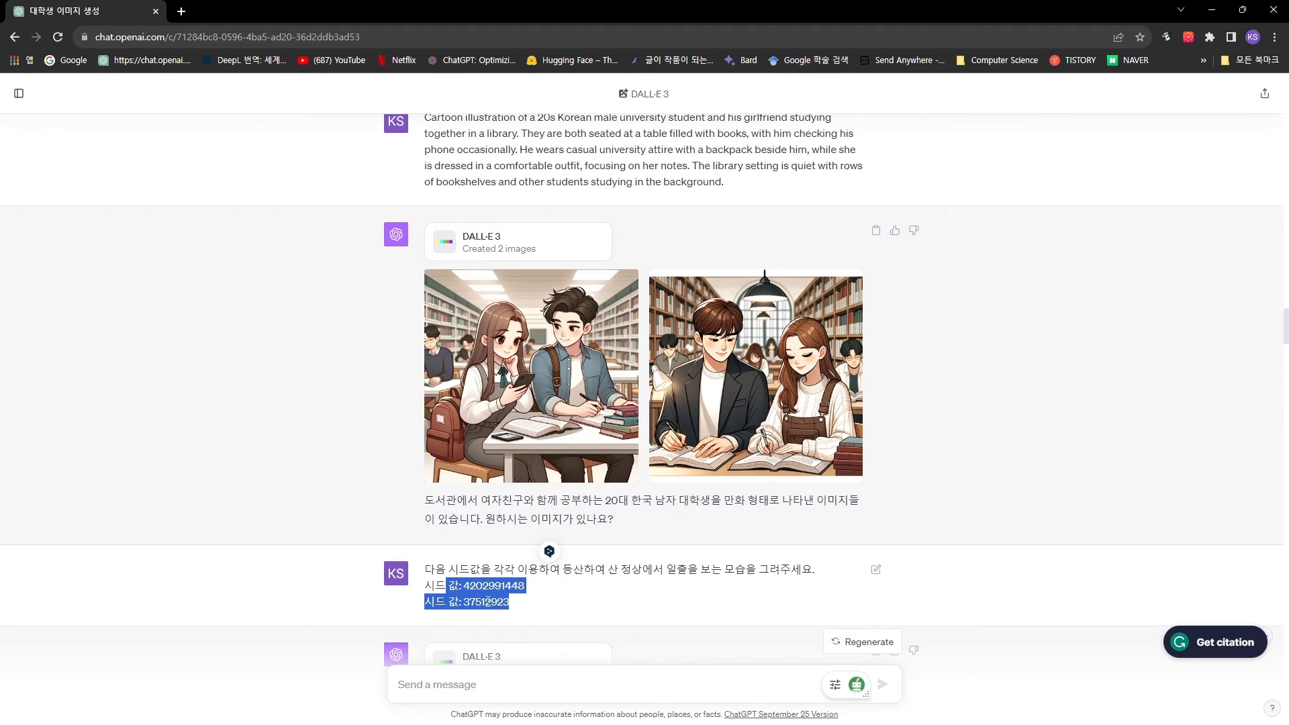
left_click_drag(561, 569, 829, 576)
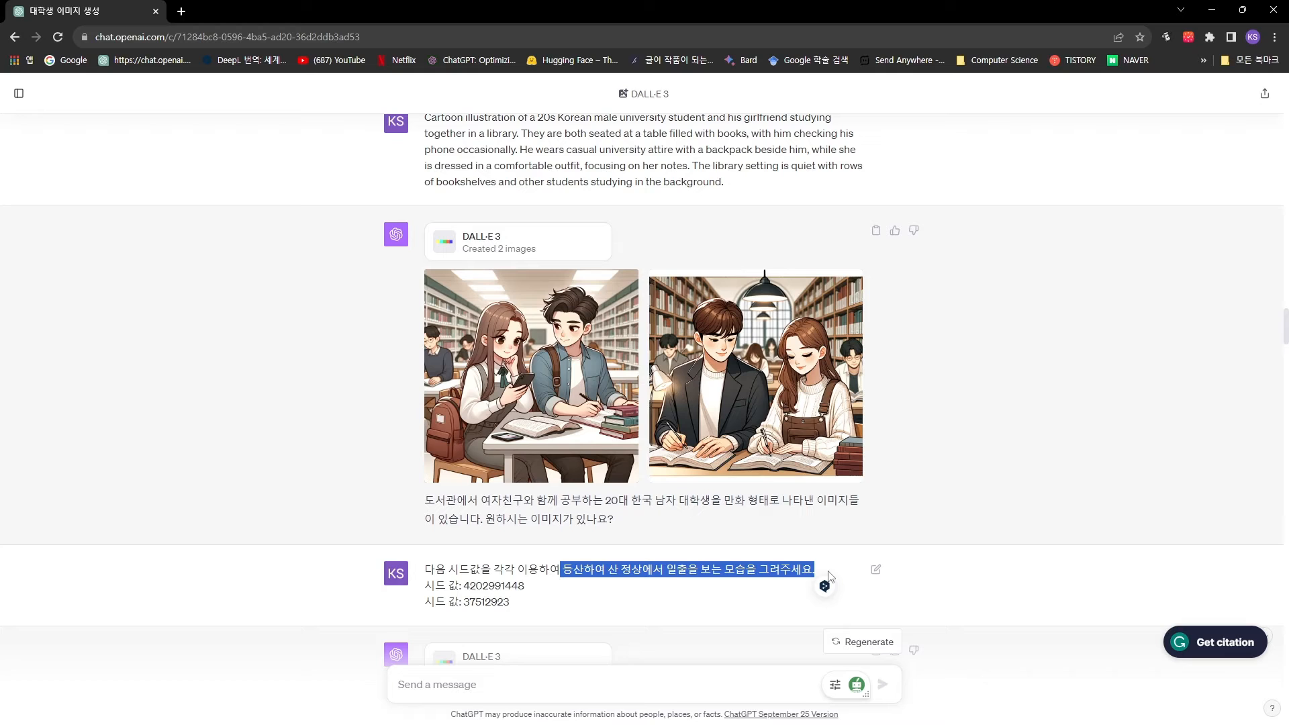
left_click_drag(523, 602, 425, 586)
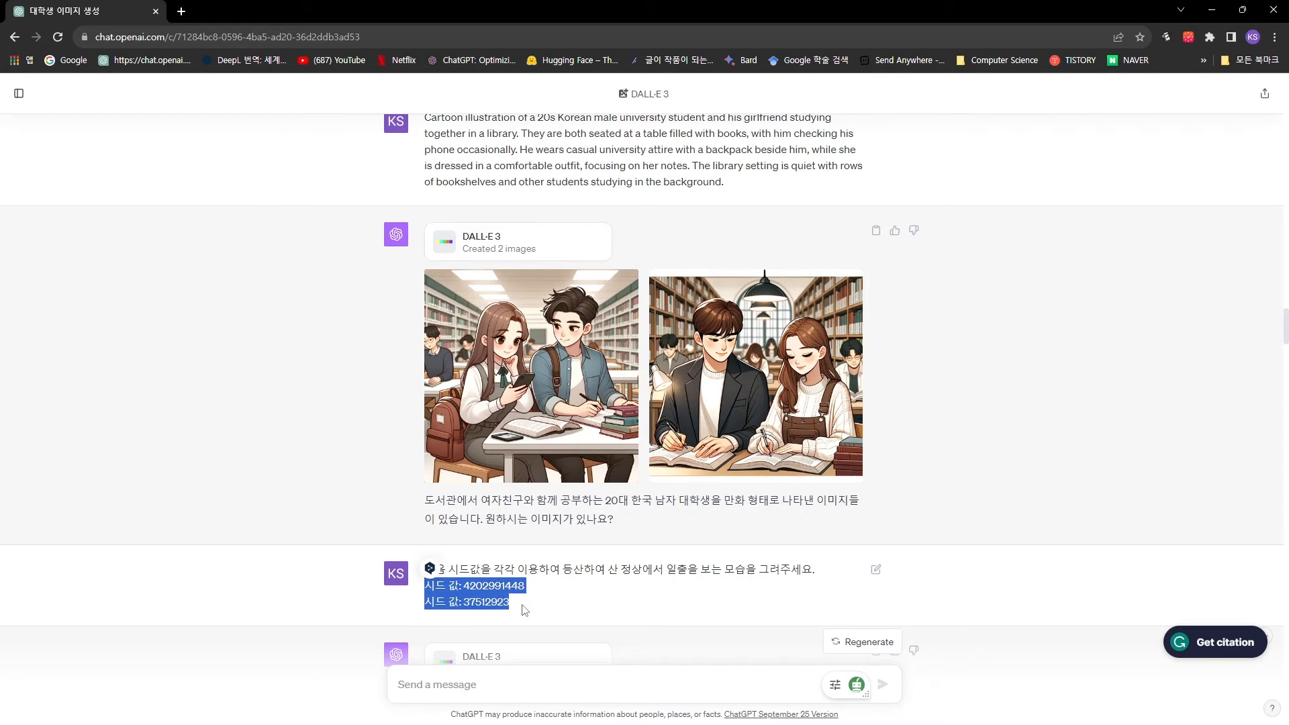
scroll(604, 591, "down", 4)
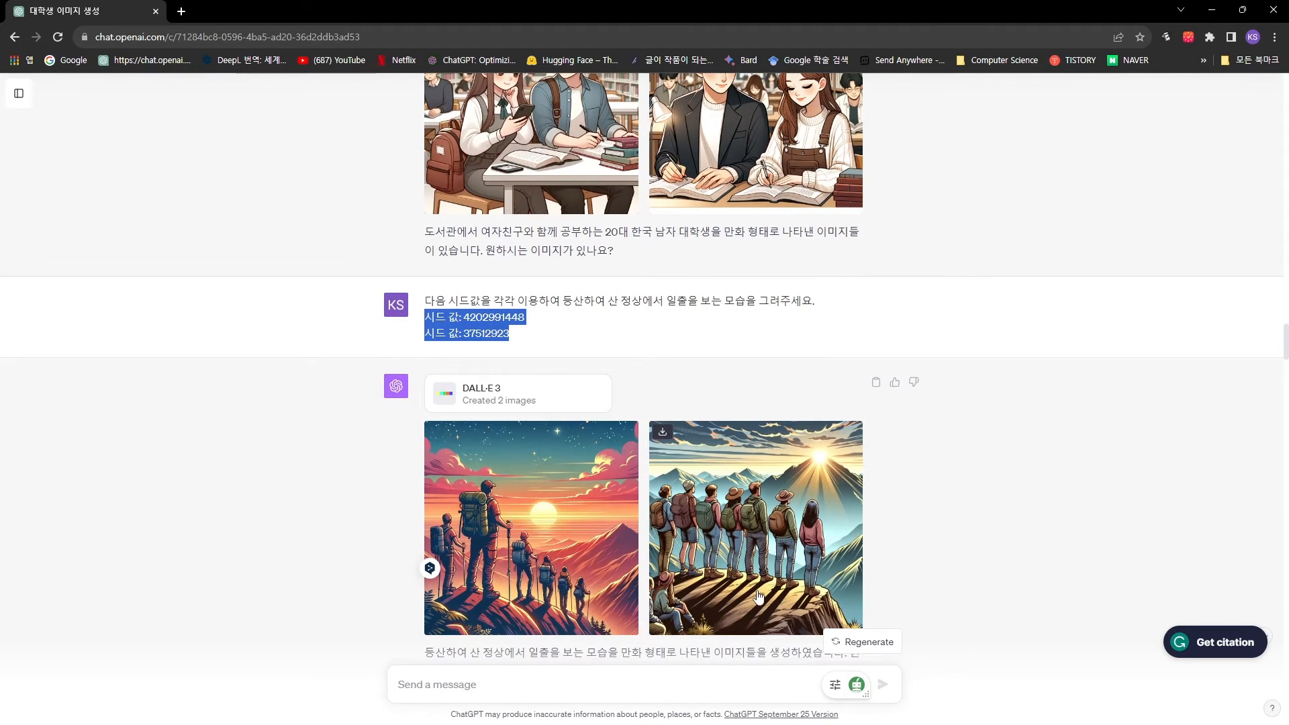
scroll(751, 578, "down", 1)
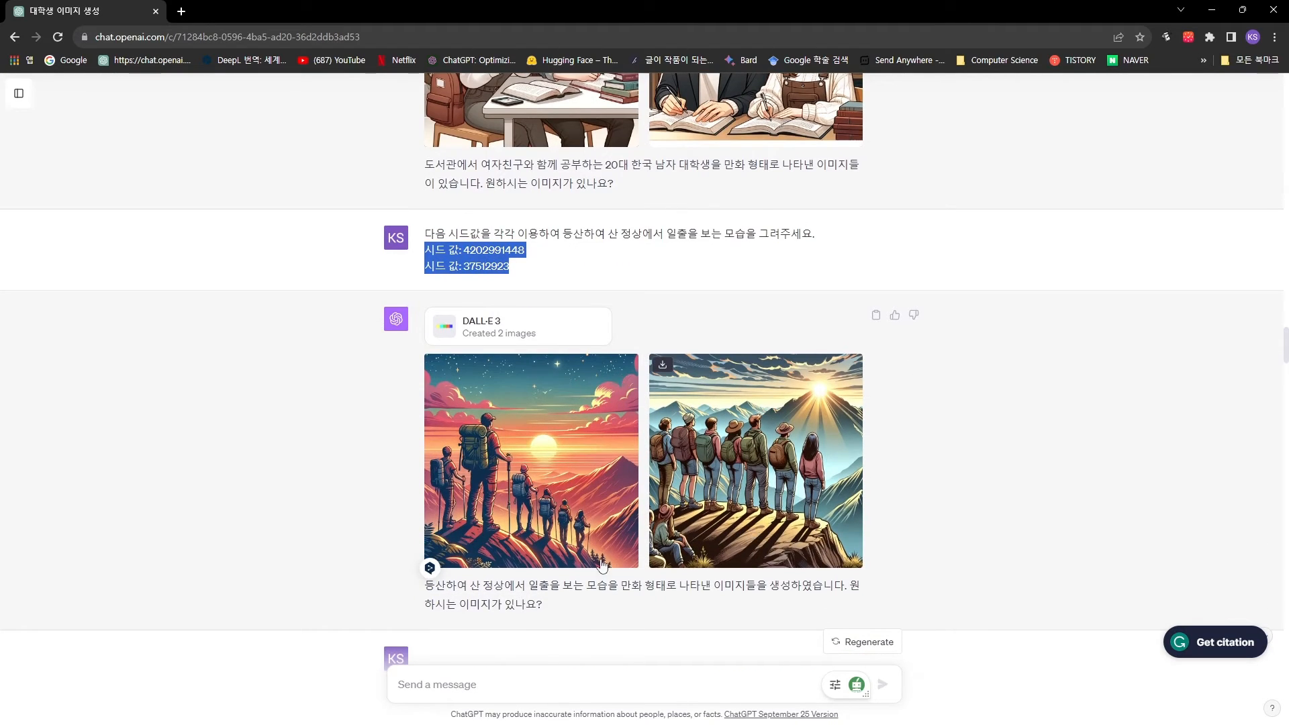
left_click(589, 239)
left_click_drag(607, 234, 745, 235)
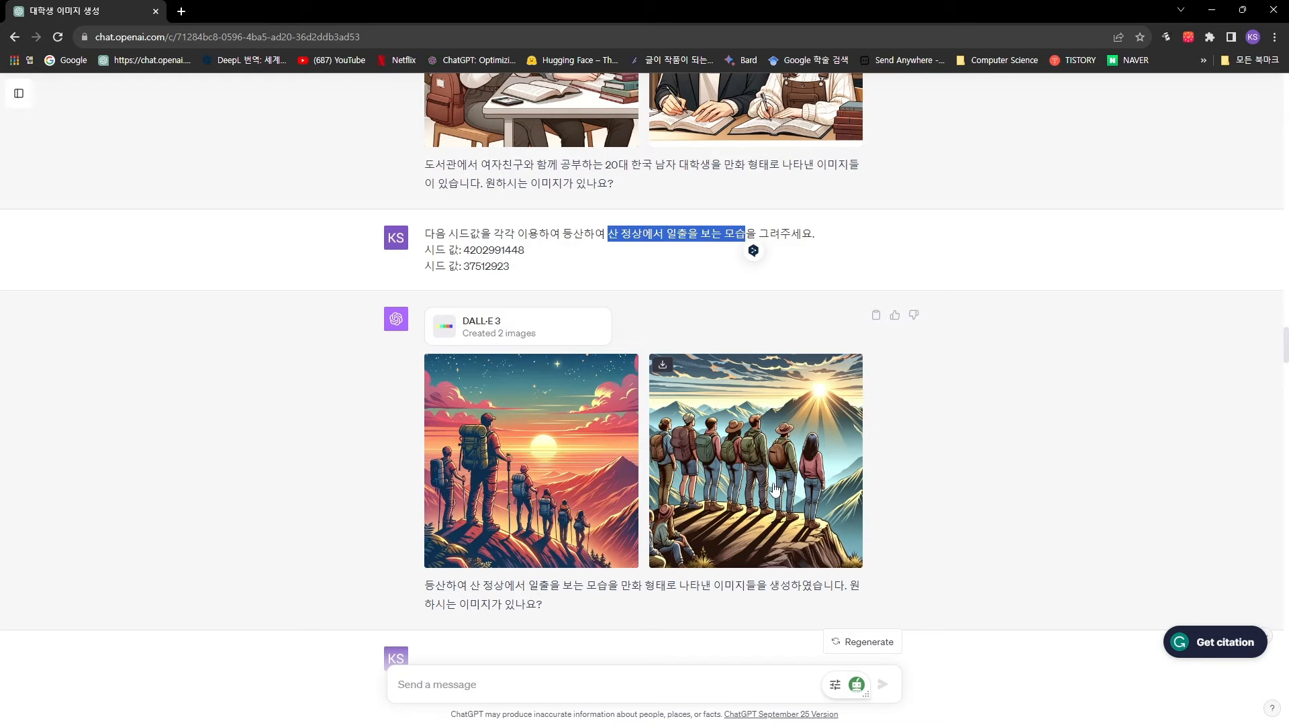
scroll(776, 490, "down", 1)
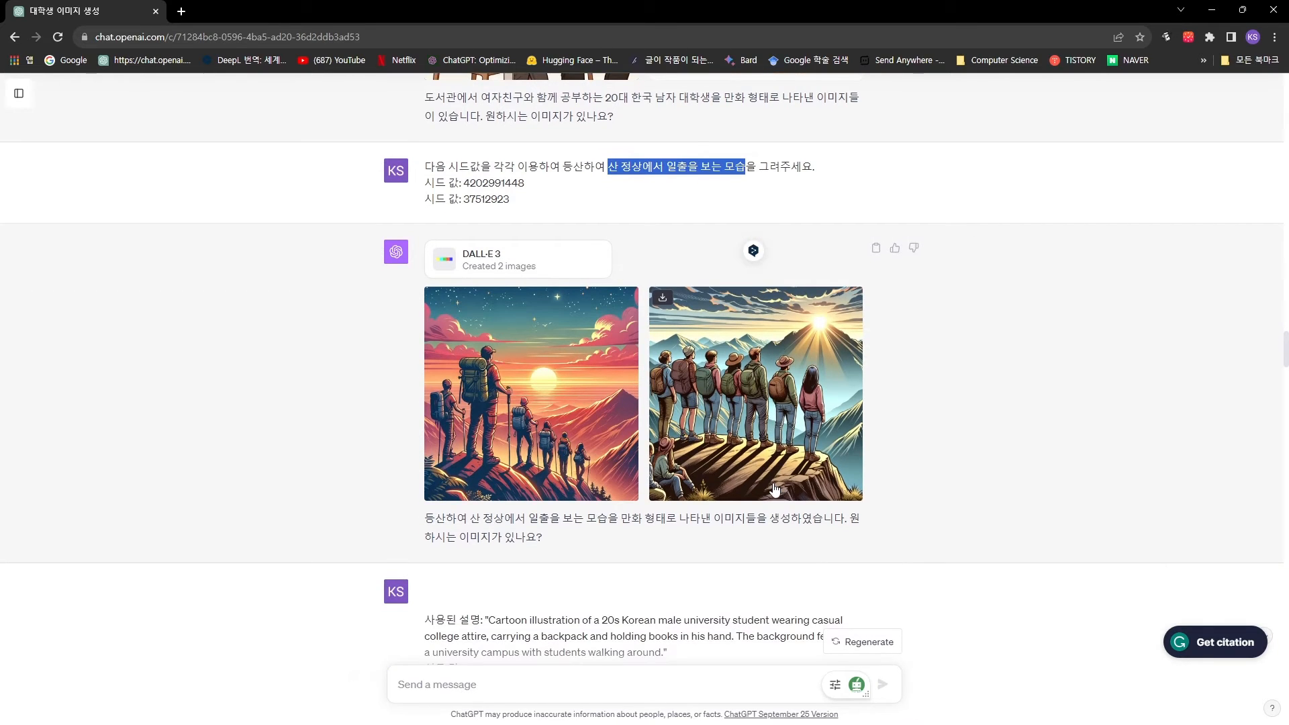
scroll(776, 490, "down", 1)
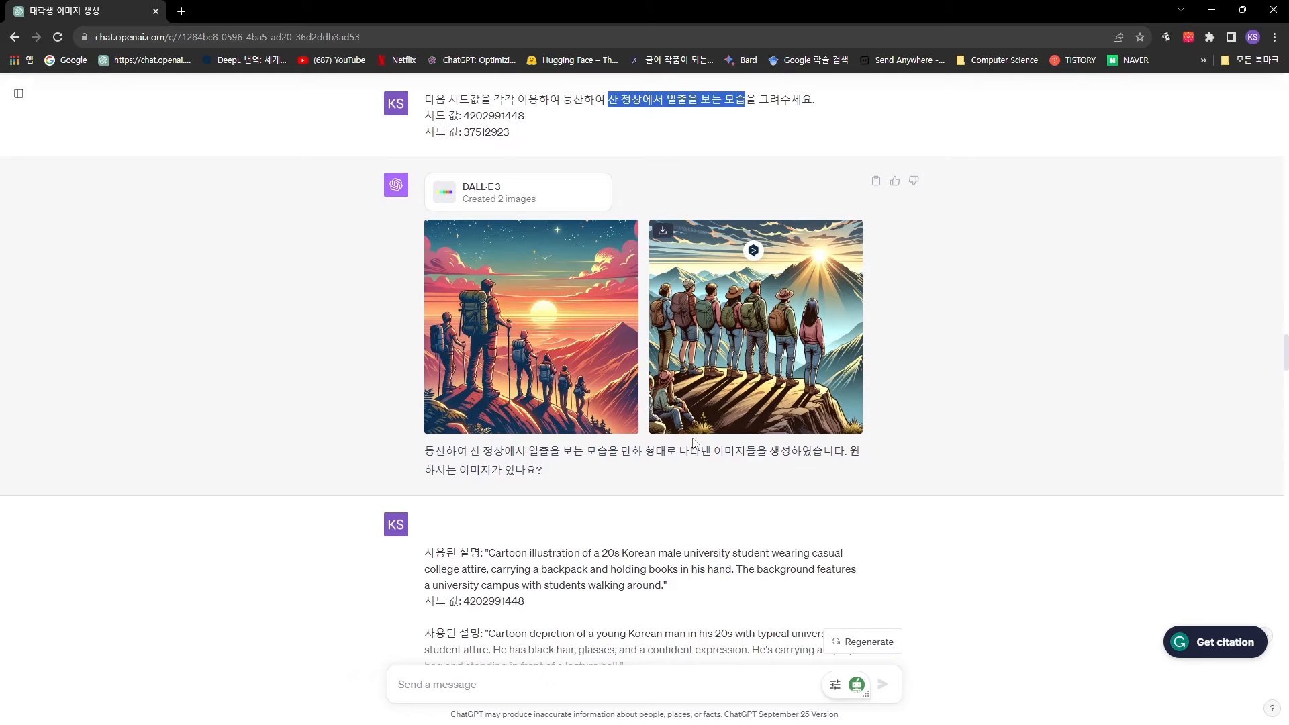
Examine the prompt giving both full student descriptions with their seed values, and the two regenerated student images.
scroll(708, 503, "down", 2)
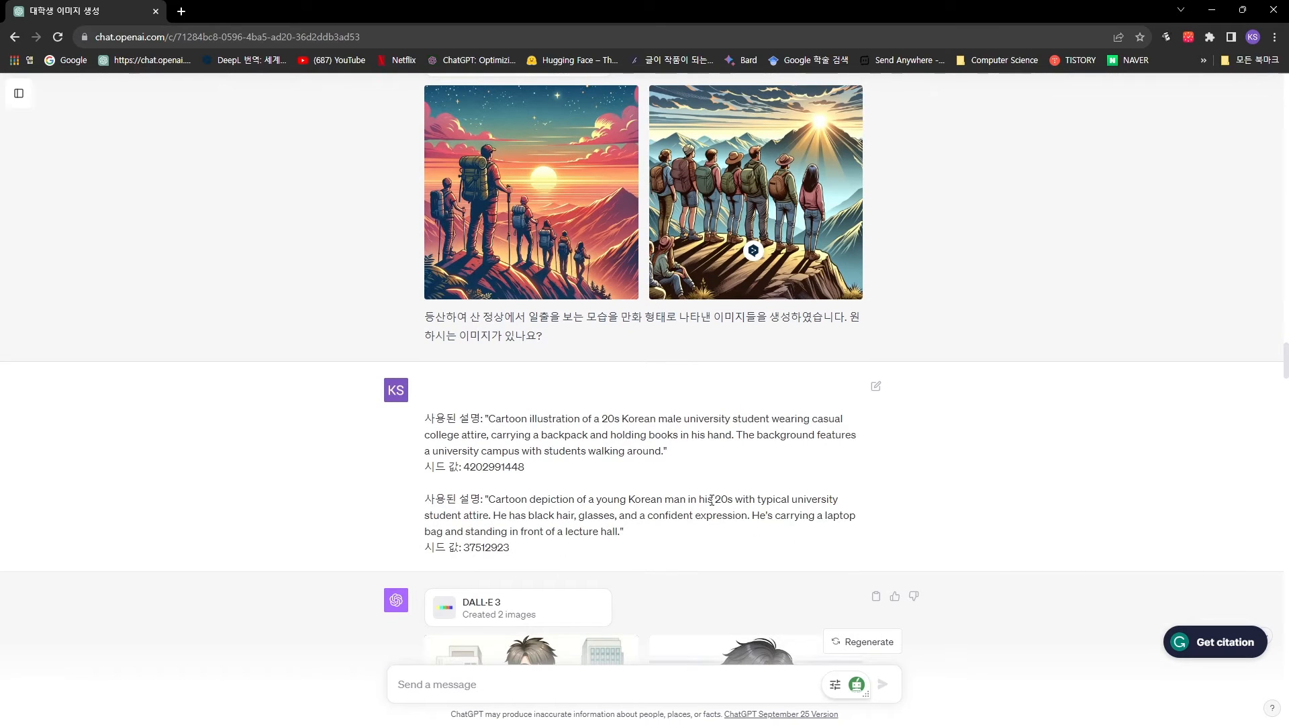
scroll(539, 521, "up", 1)
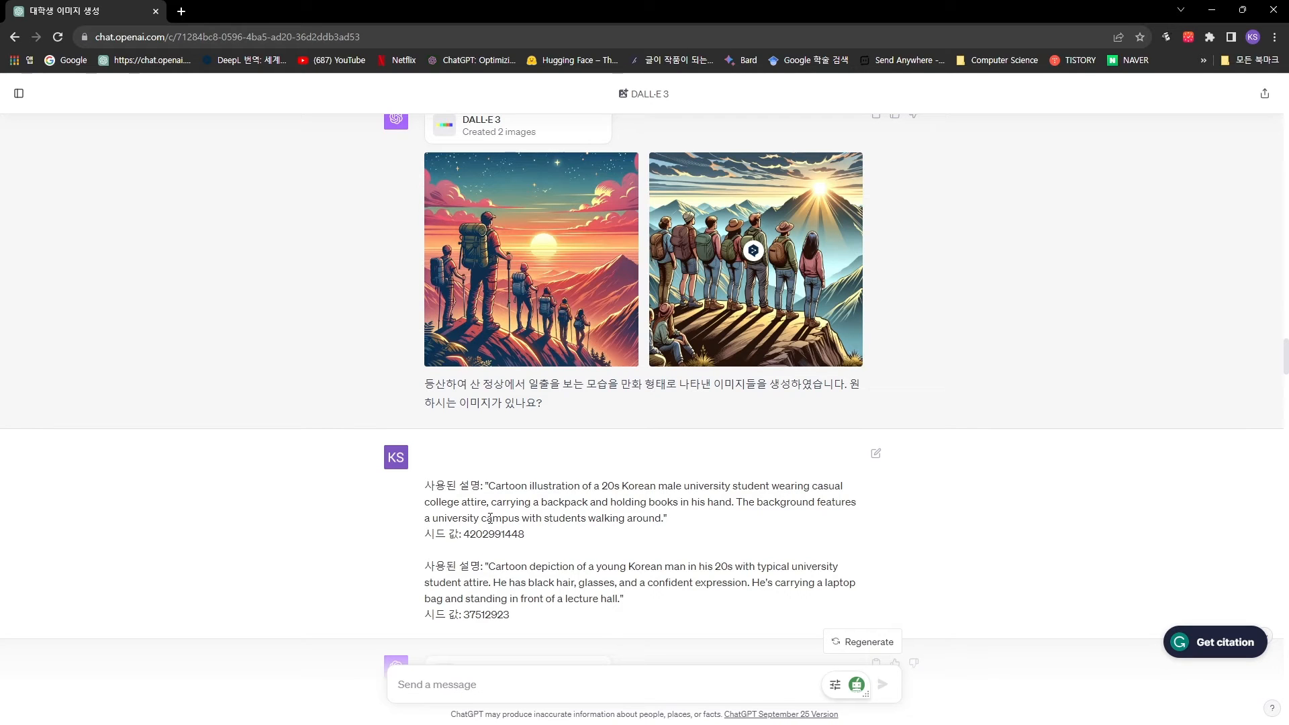
left_click_drag(424, 487, 616, 623)
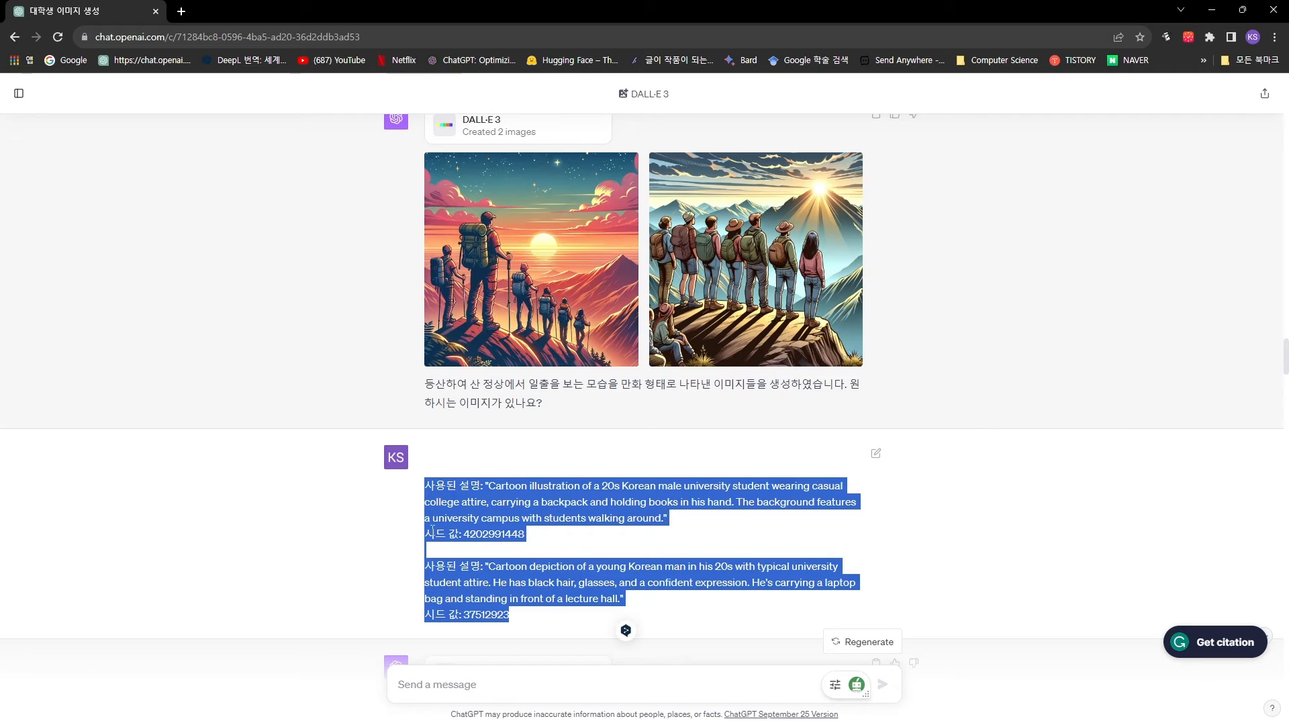
left_click(389, 547)
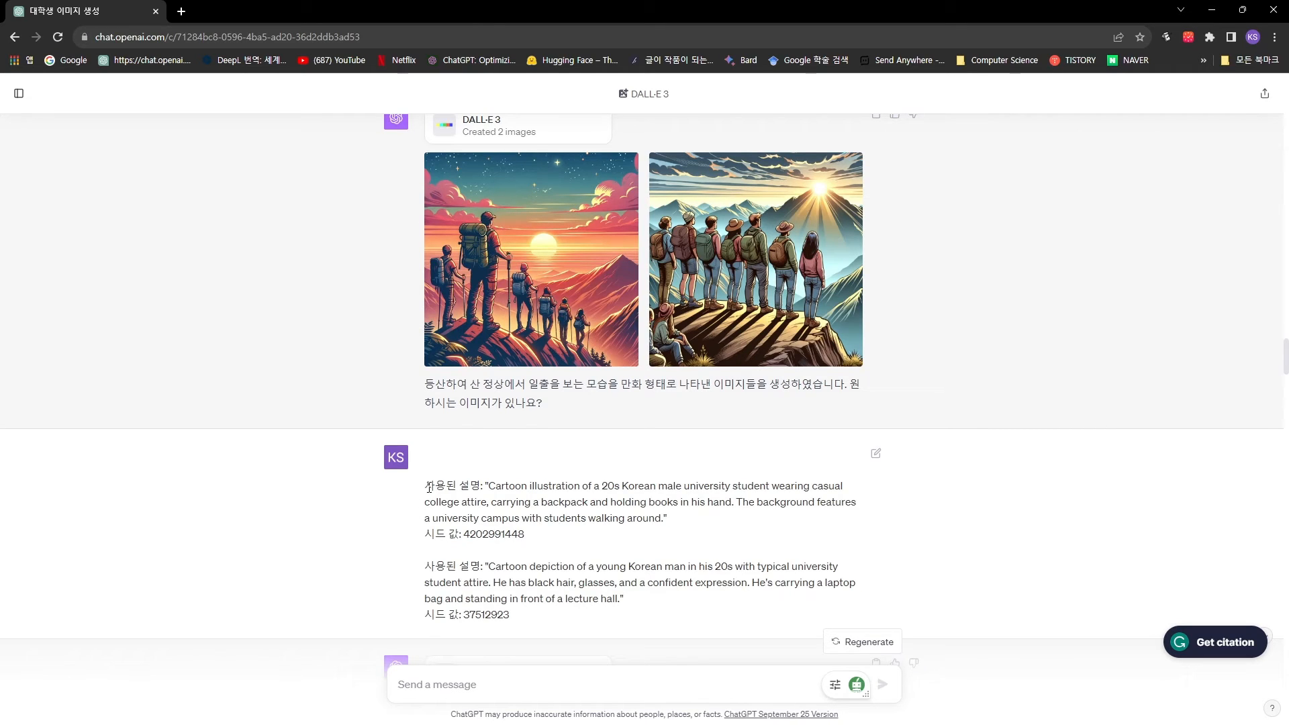
left_click_drag(428, 488, 565, 621)
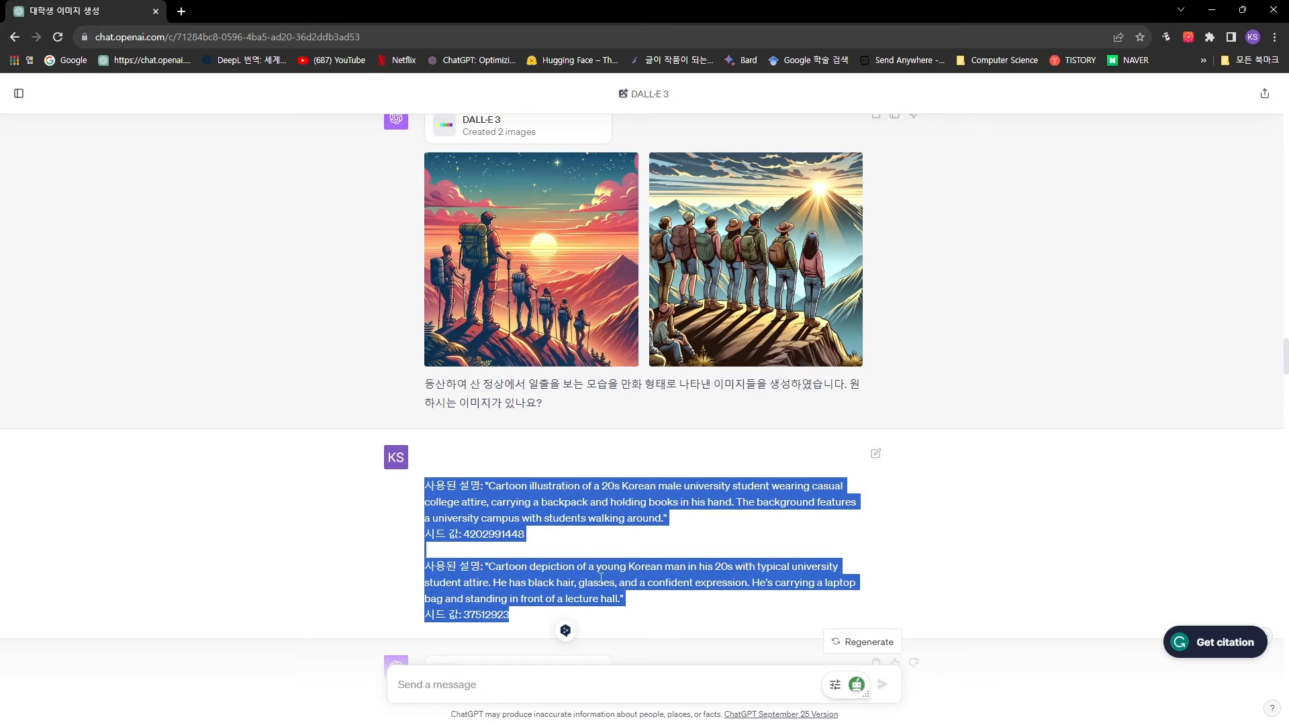
scroll(604, 564, "down", 1)
scroll(609, 510, "down", 4)
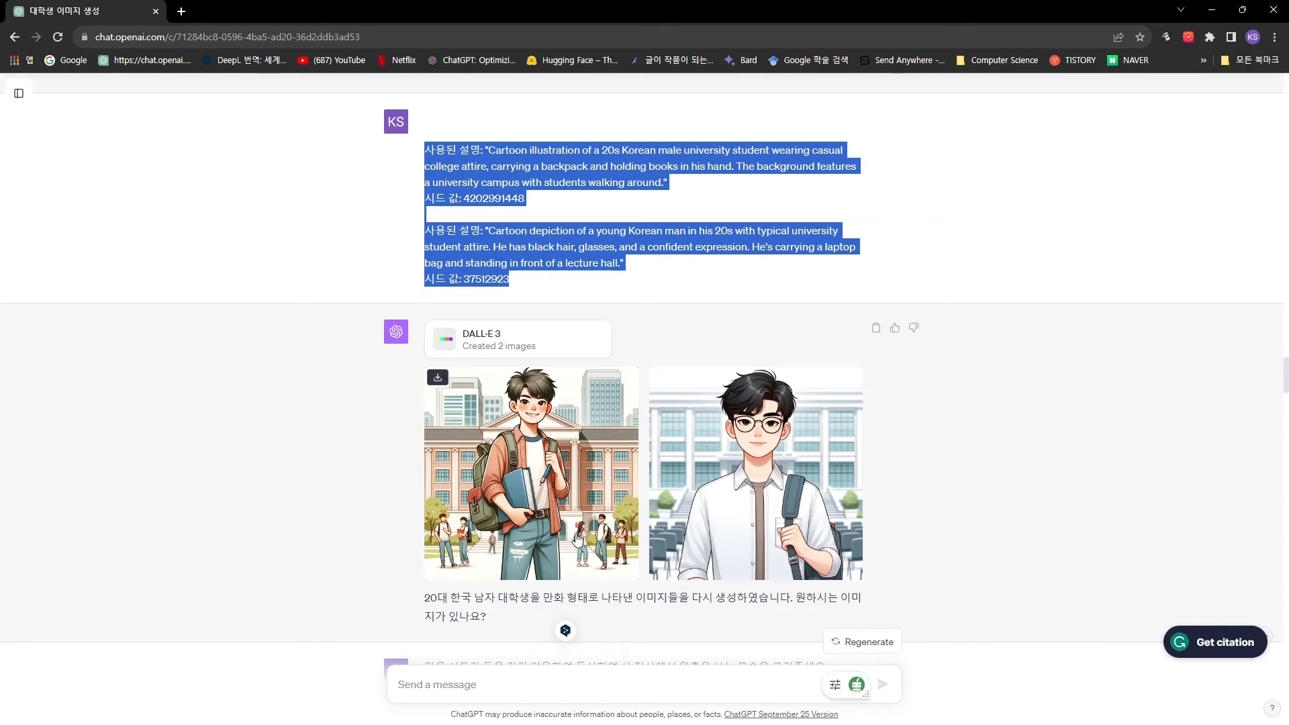
scroll(584, 503, "down", 2)
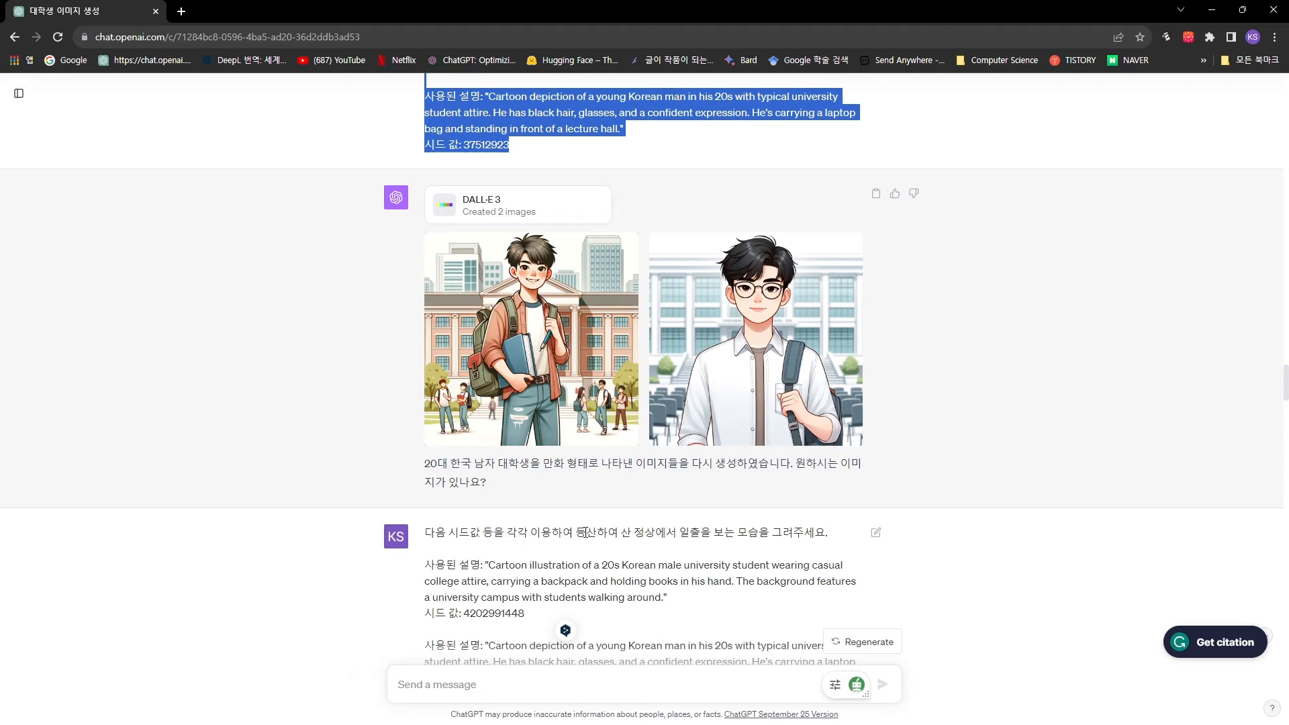
Compare the sunrise request that includes full metadata with the preceding prompt containing only the two descriptions and seeds.
left_click_drag(584, 533, 837, 541)
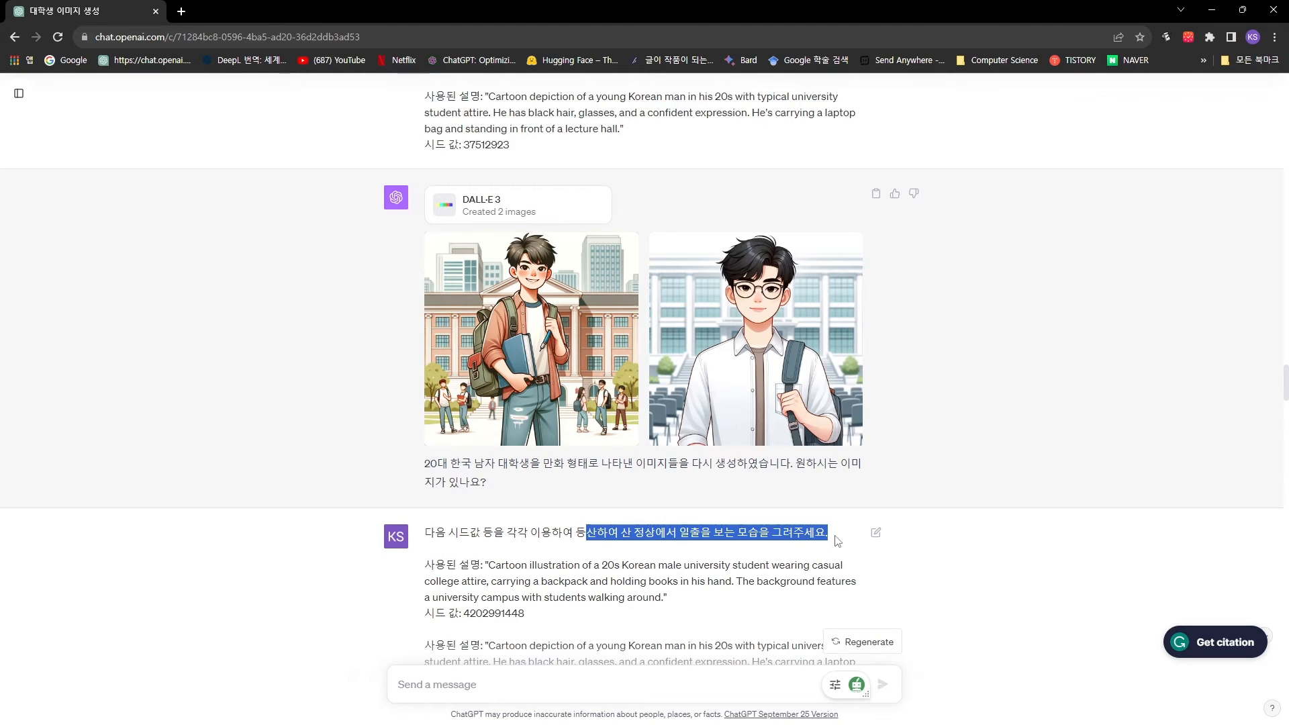
scroll(510, 282, "down", 5)
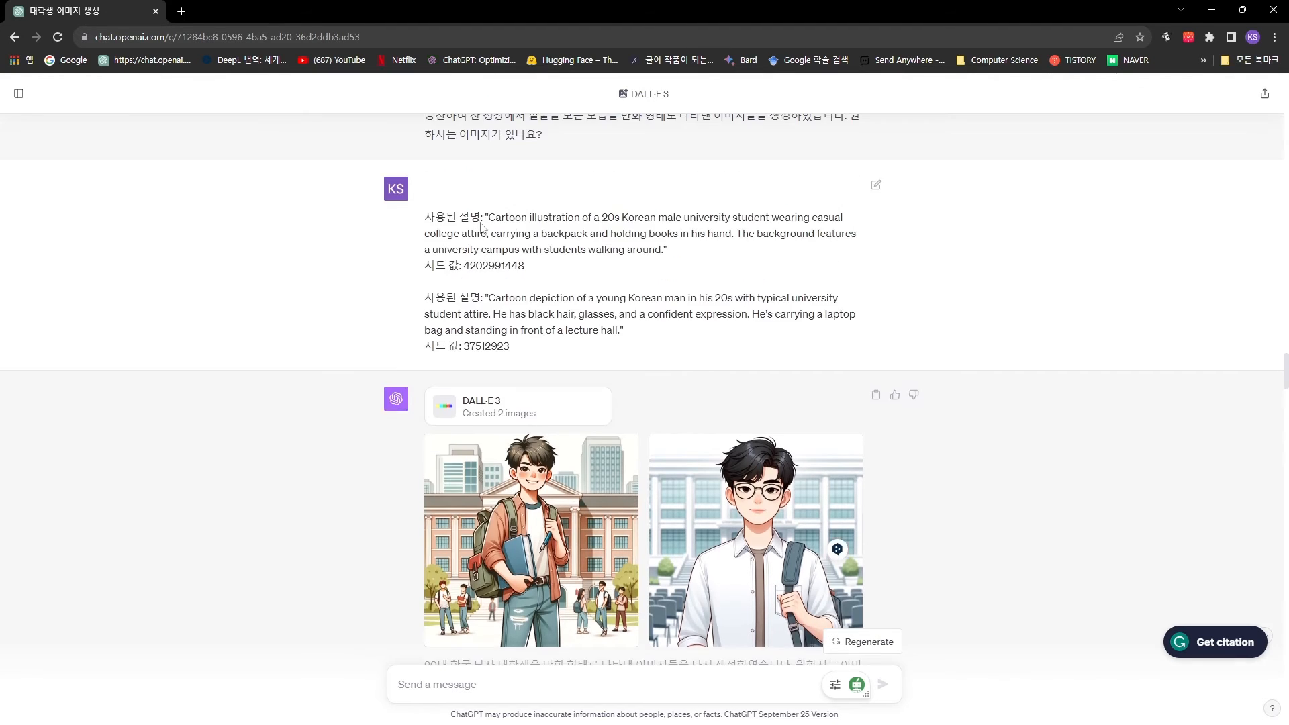
left_click_drag(416, 223, 705, 351)
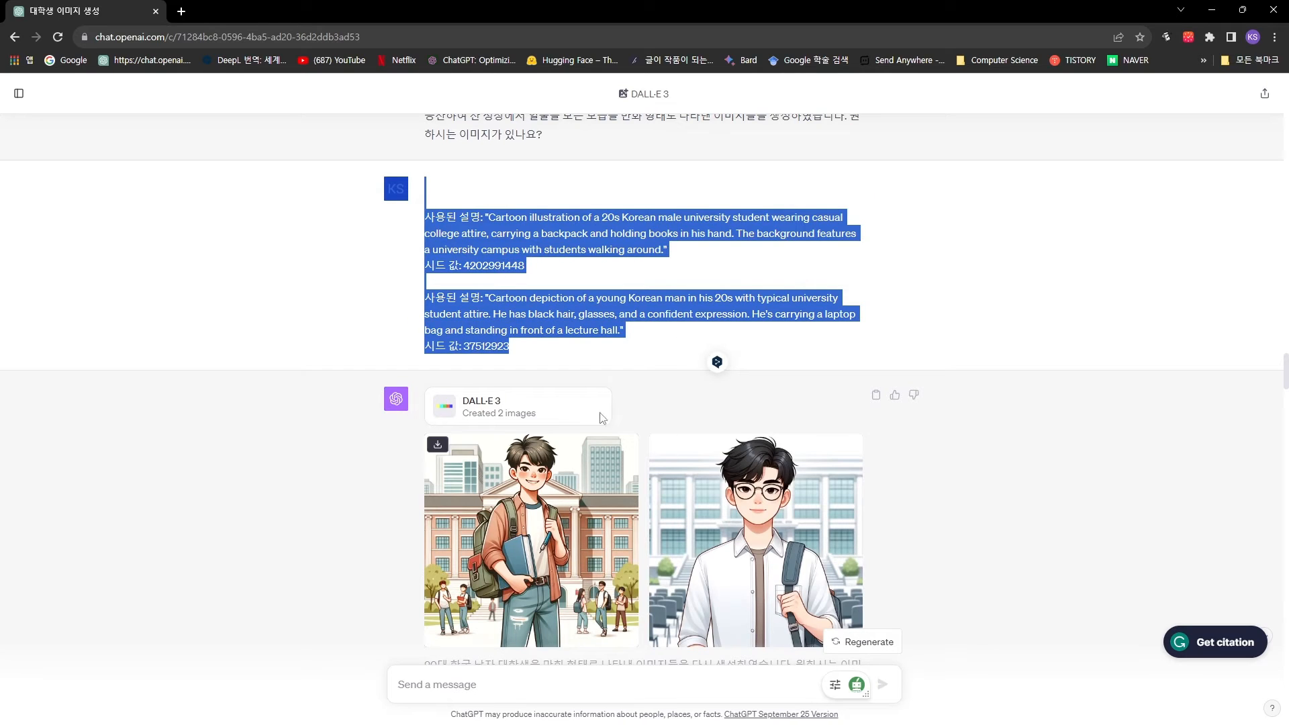
scroll(674, 515, "down", 4)
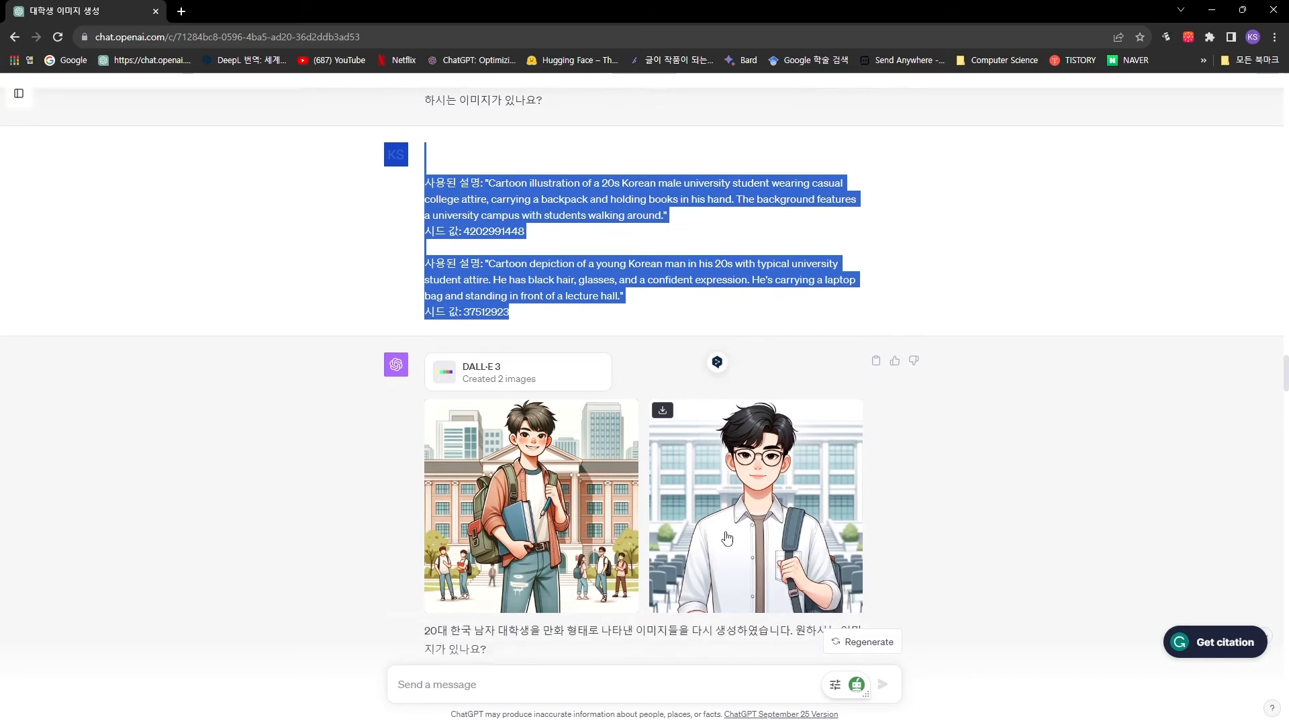
scroll(510, 496, "down", 1)
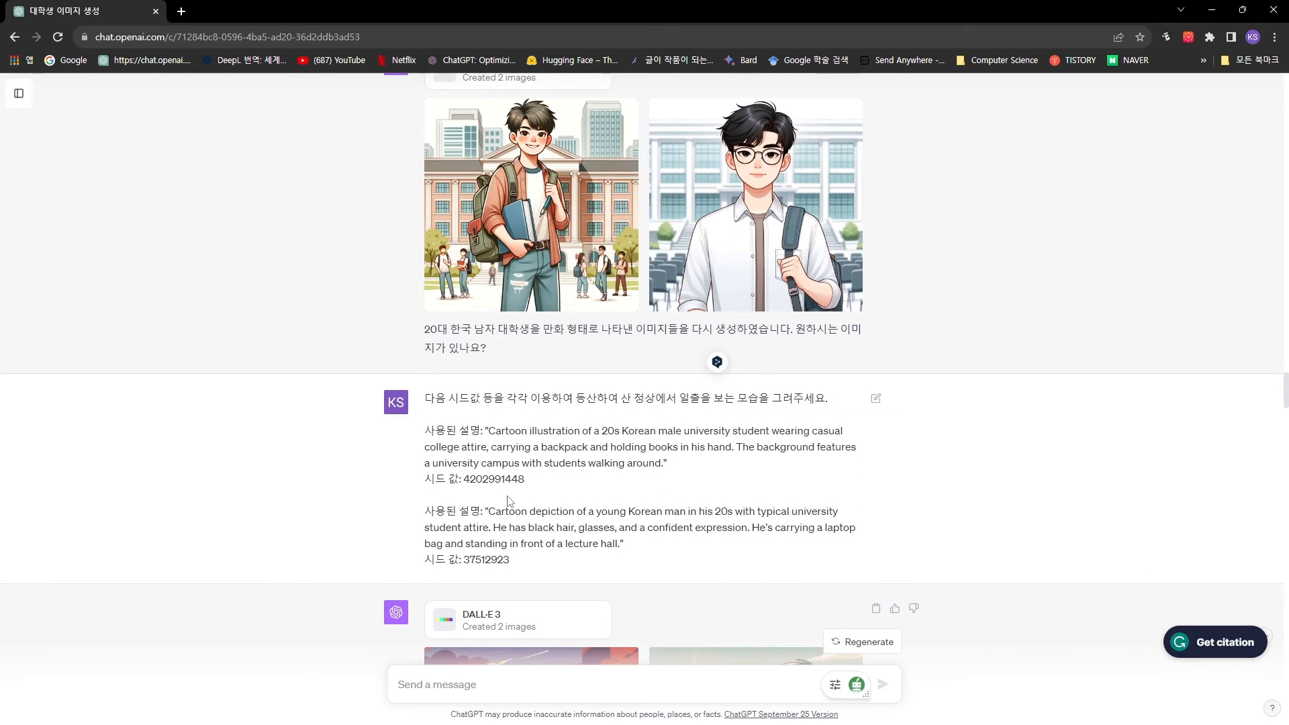
Compare the two full-metadata sunrise images with the regenerated student images, checking the first description, its seed and the sunrise request.
scroll(508, 500, "down", 4)
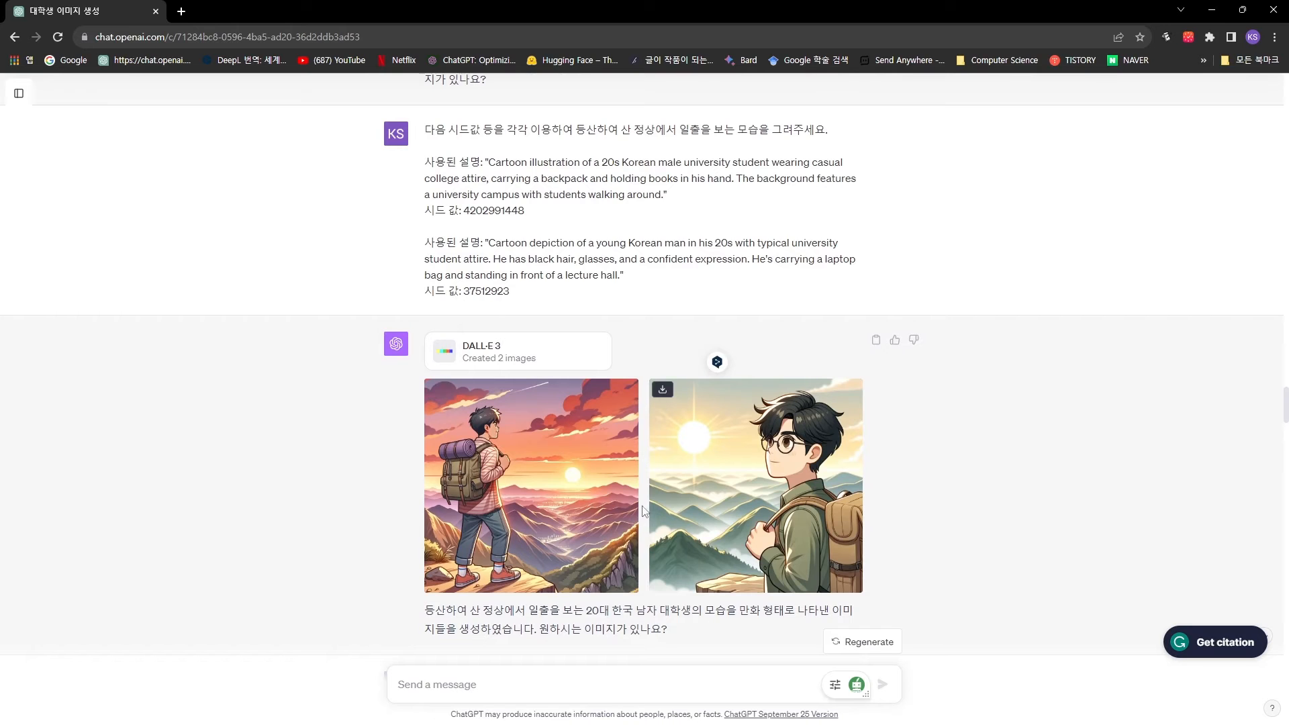
scroll(643, 512, "up", 5)
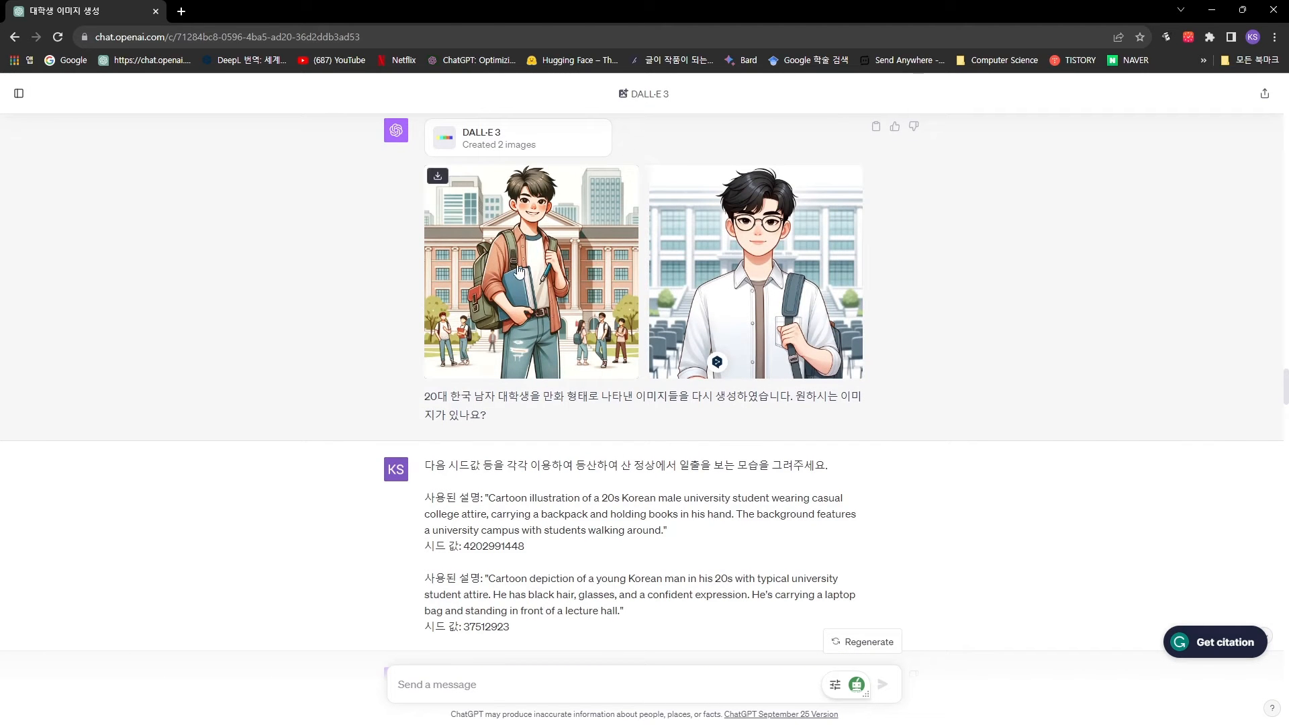
scroll(734, 416, "down", 4)
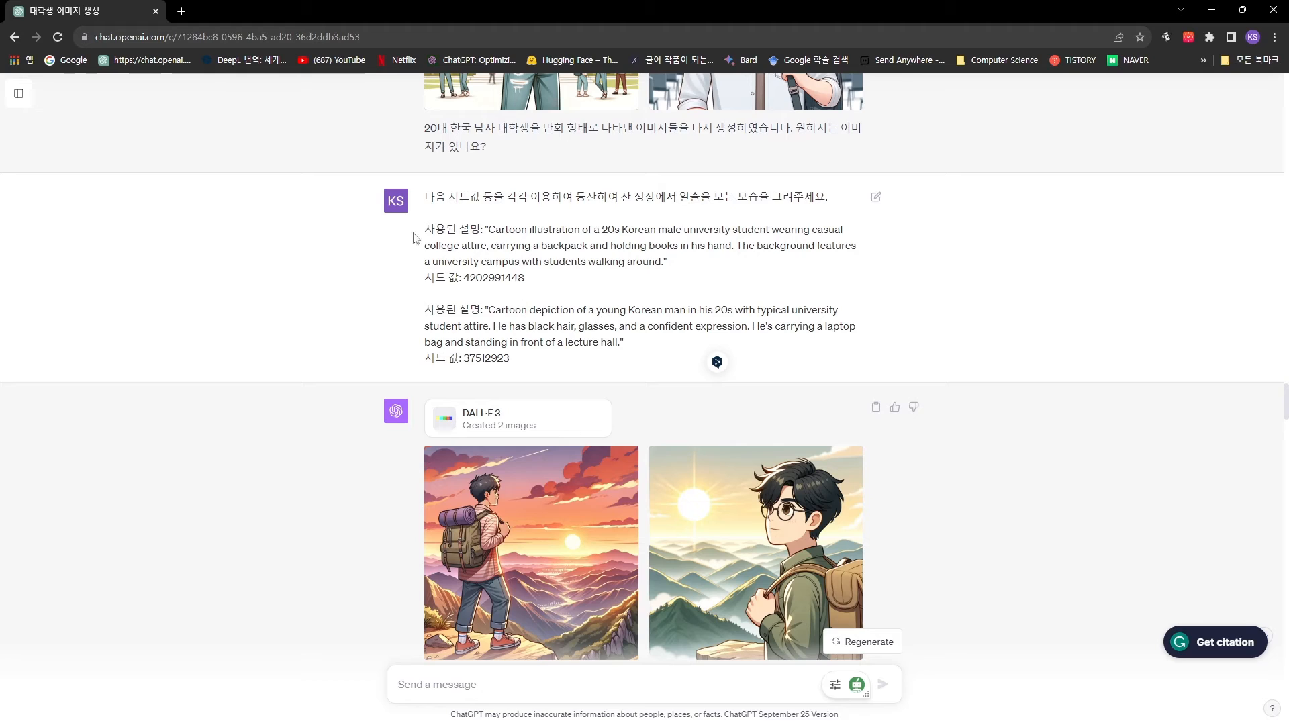
left_click_drag(481, 229, 675, 281)
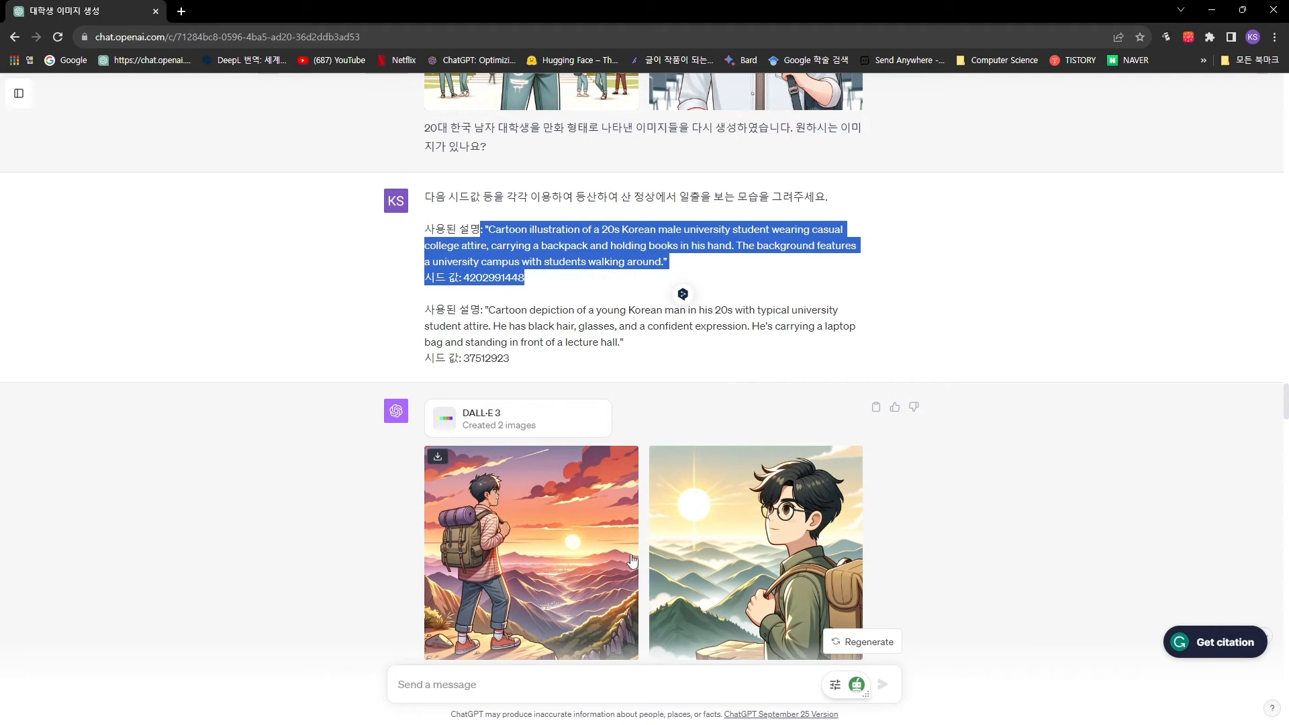
left_click(648, 211)
left_click_drag(606, 196, 829, 199)
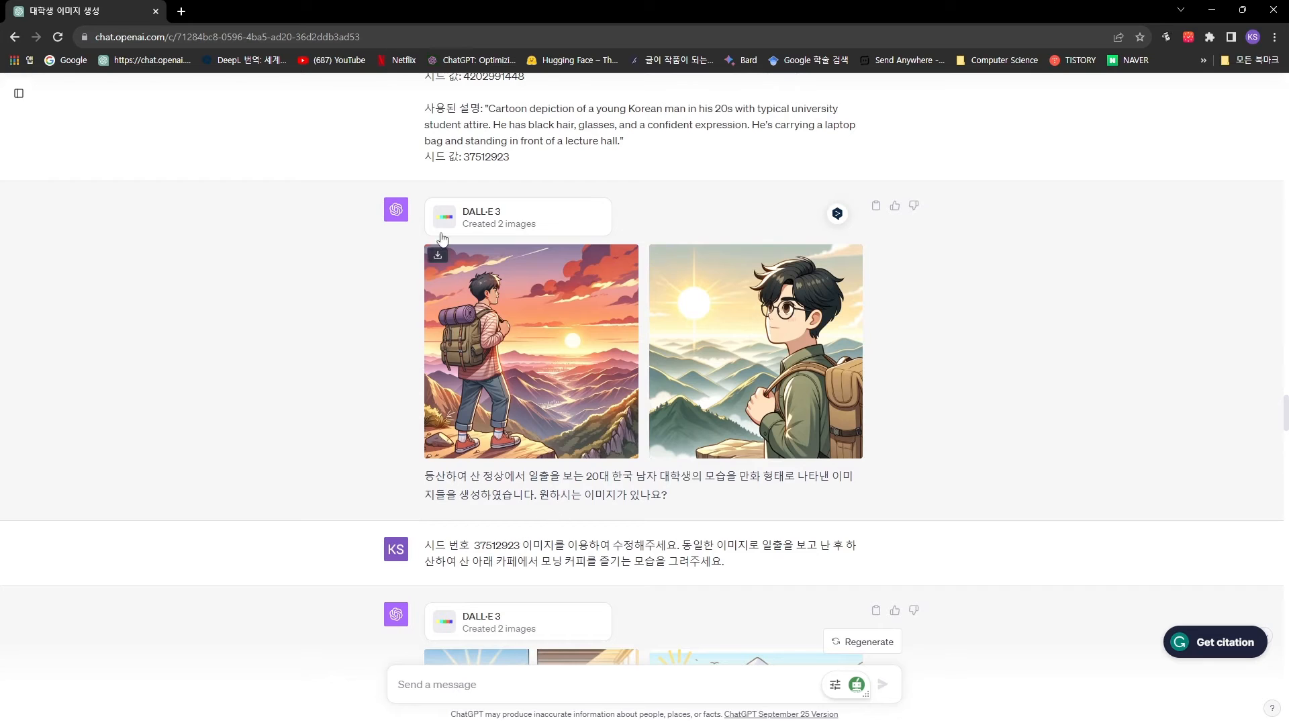
Examine the morning-coffee café prompt that uses only seed 37512923, and its images of the student.
double_click(486, 157)
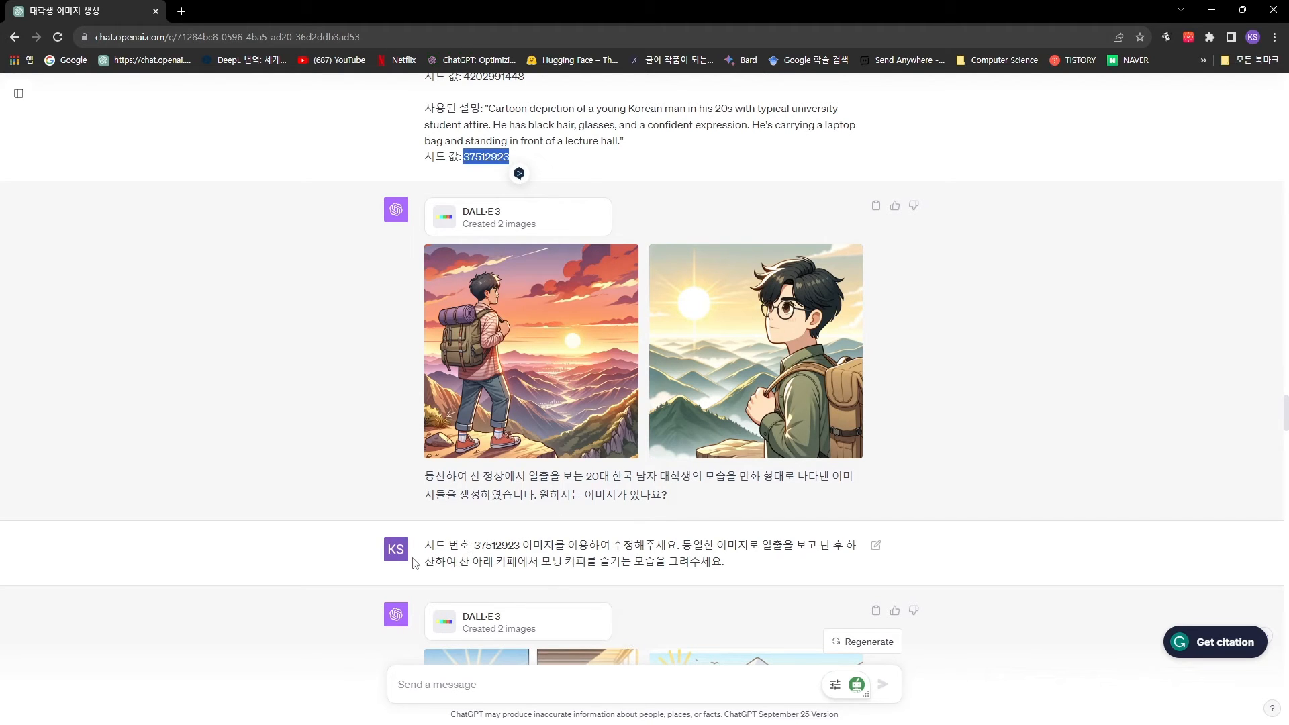
left_click_drag(420, 546, 656, 545)
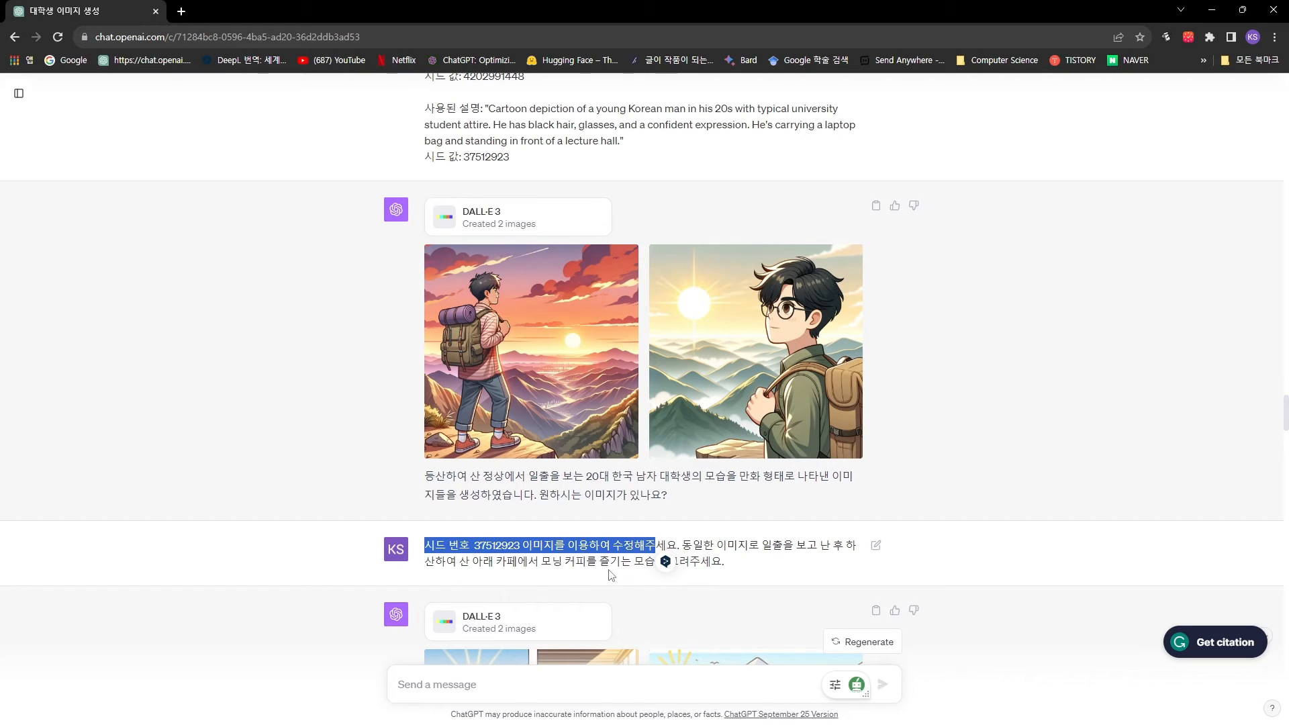
scroll(806, 550, "down", 4)
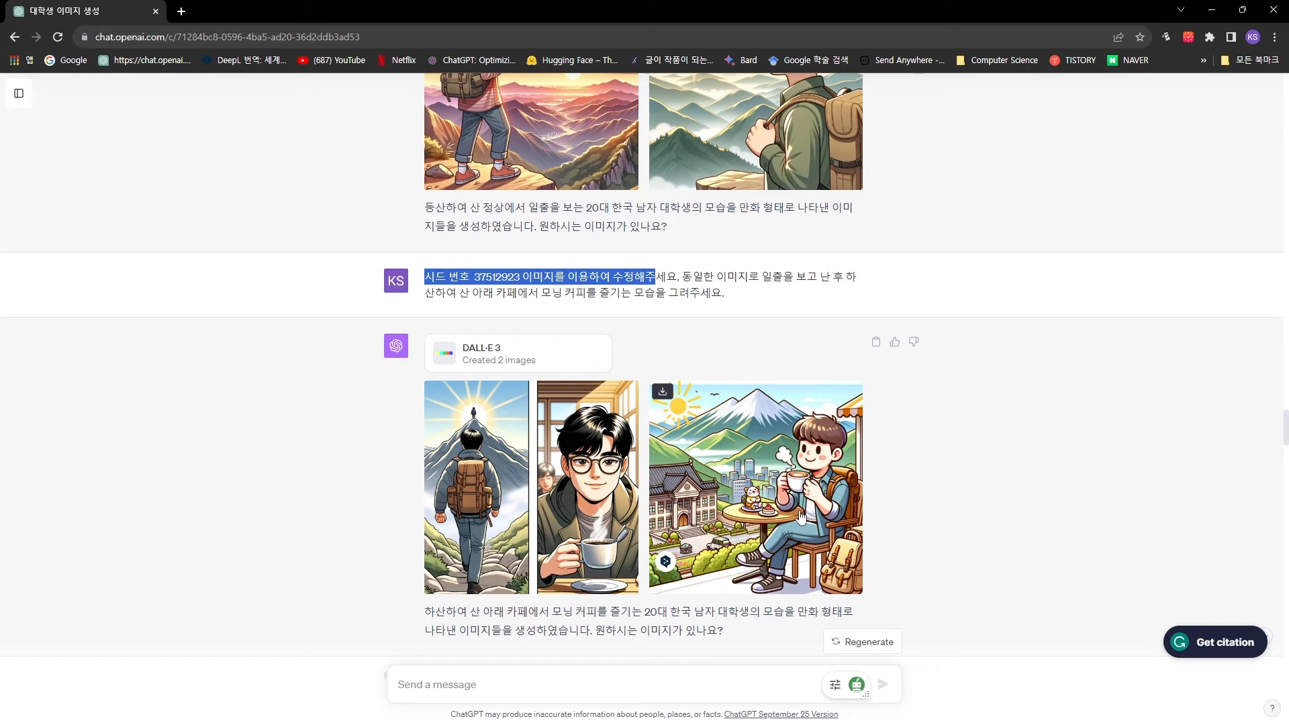
scroll(800, 517, "down", 2)
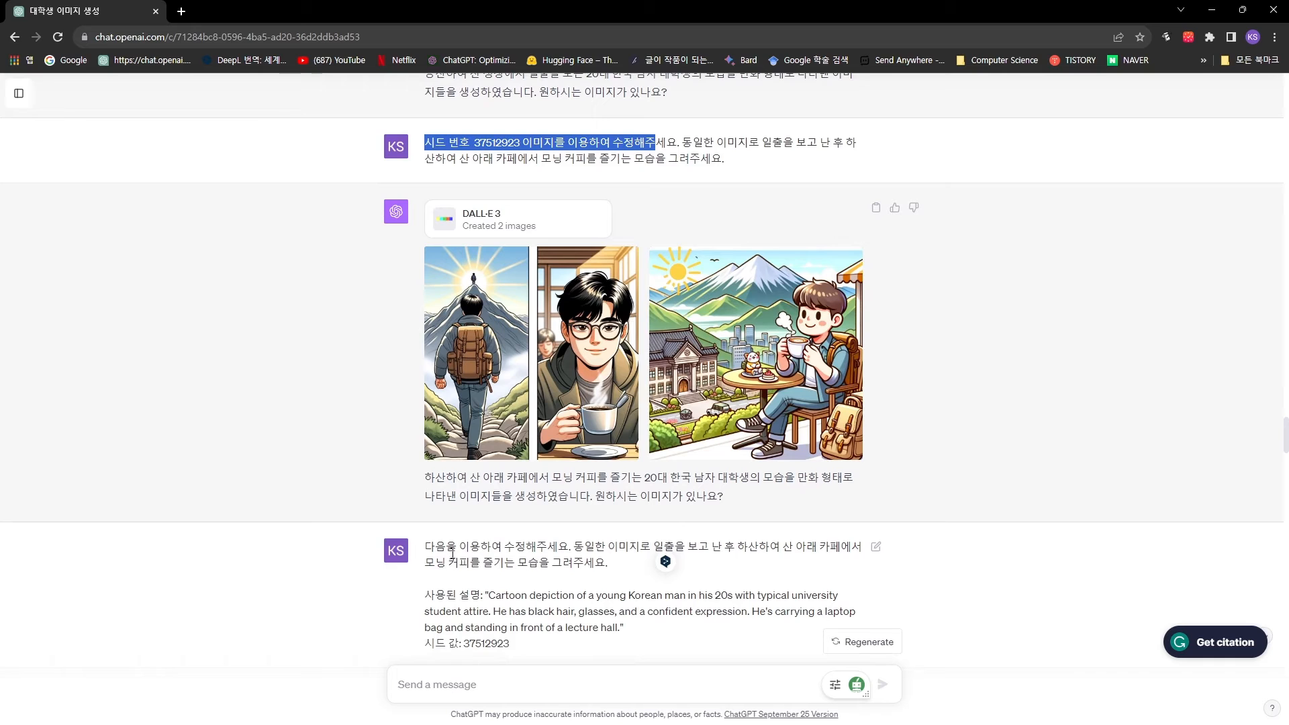
Compare the café prompt containing the glasses-wearing student's full description and seed 37512923 with the earlier sunrise metadata prompt, and examine its images.
left_click_drag(478, 599, 512, 644)
scroll(556, 313, "up", 1)
scroll(556, 313, "up", 3)
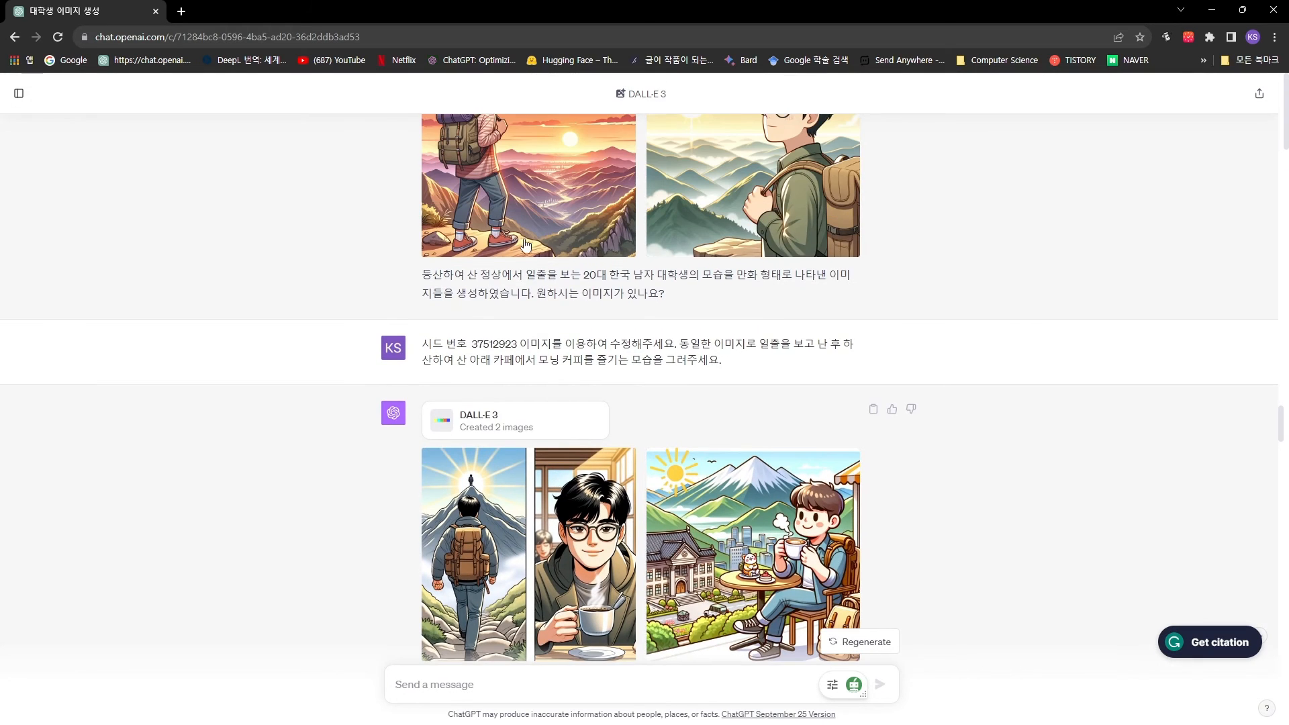
scroll(579, 270, "up", 4)
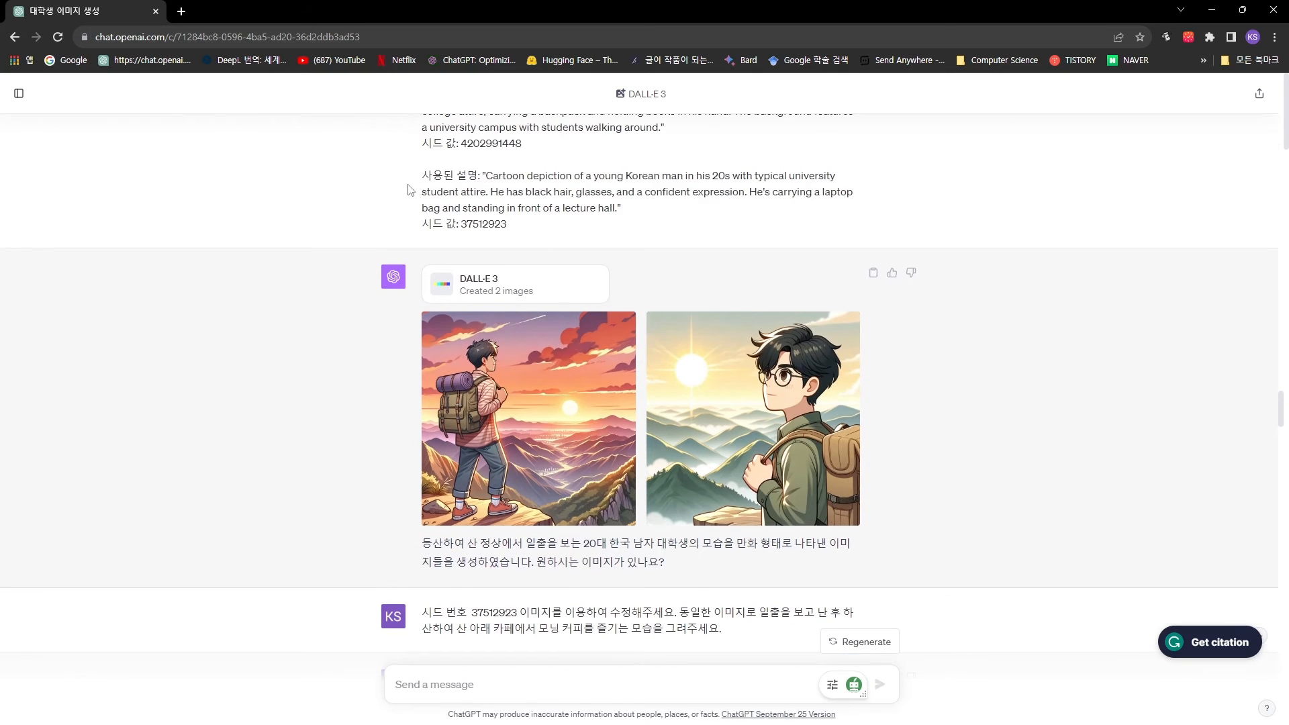
left_click_drag(414, 170, 584, 225)
scroll(689, 511, "down", 3)
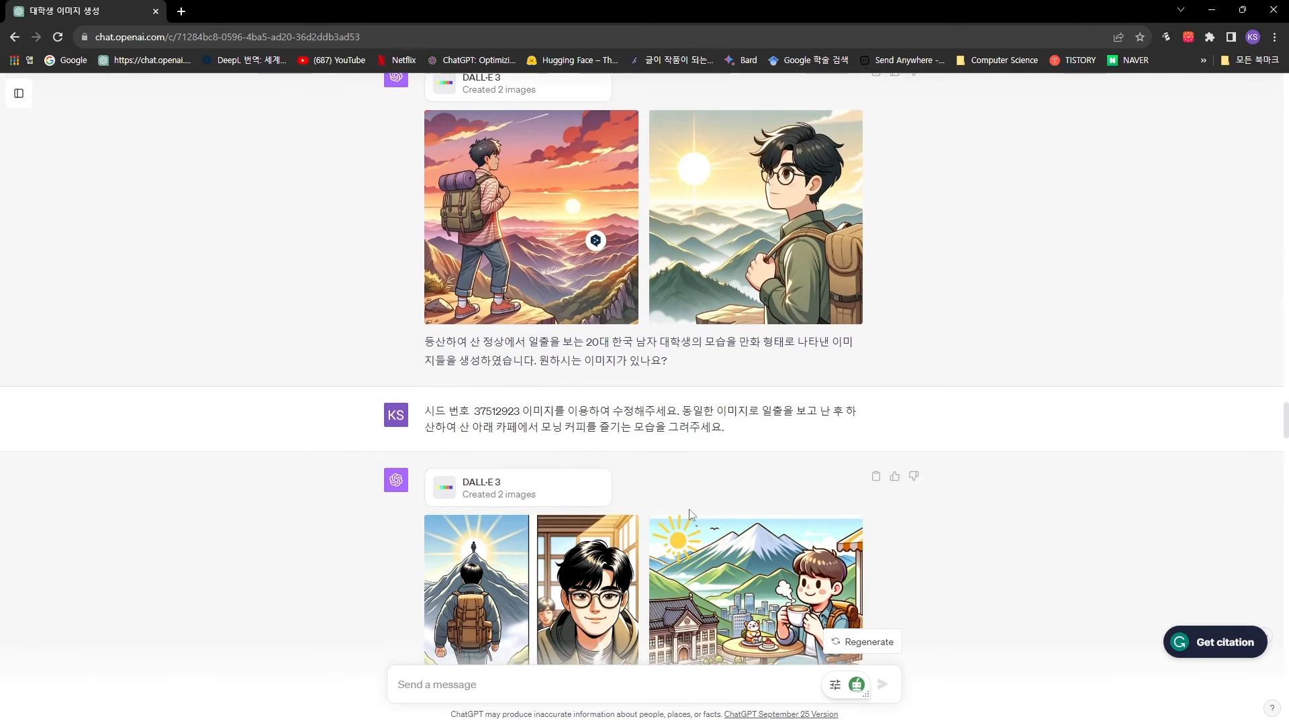
scroll(689, 514, "down", 6)
scroll(589, 420, "up", 1)
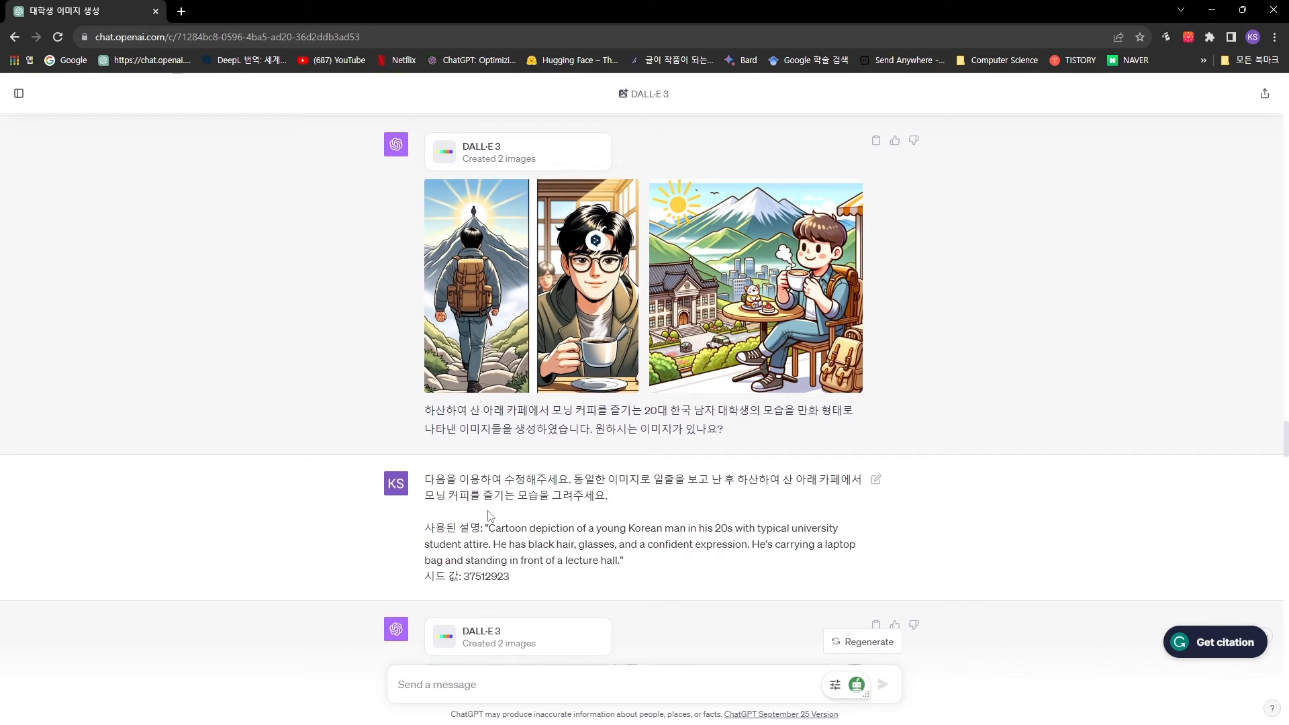
scroll(432, 510, "down", 4)
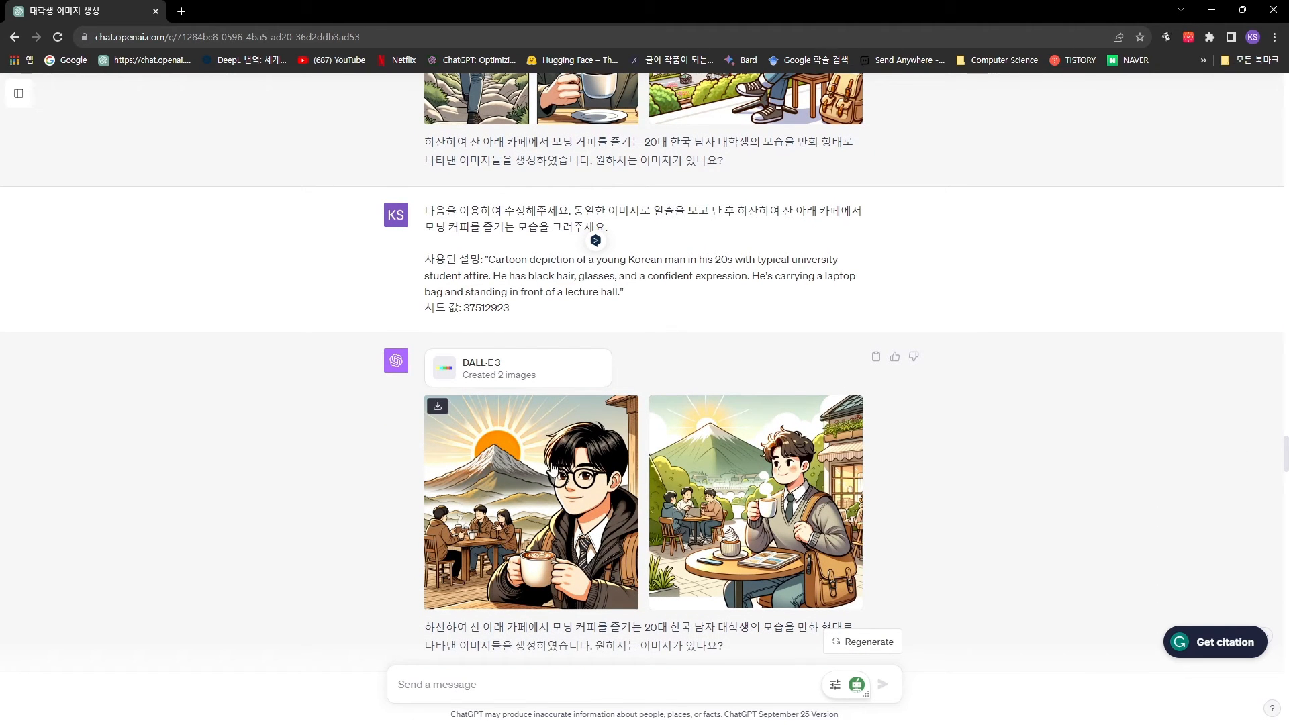
scroll(700, 474, "down", 2)
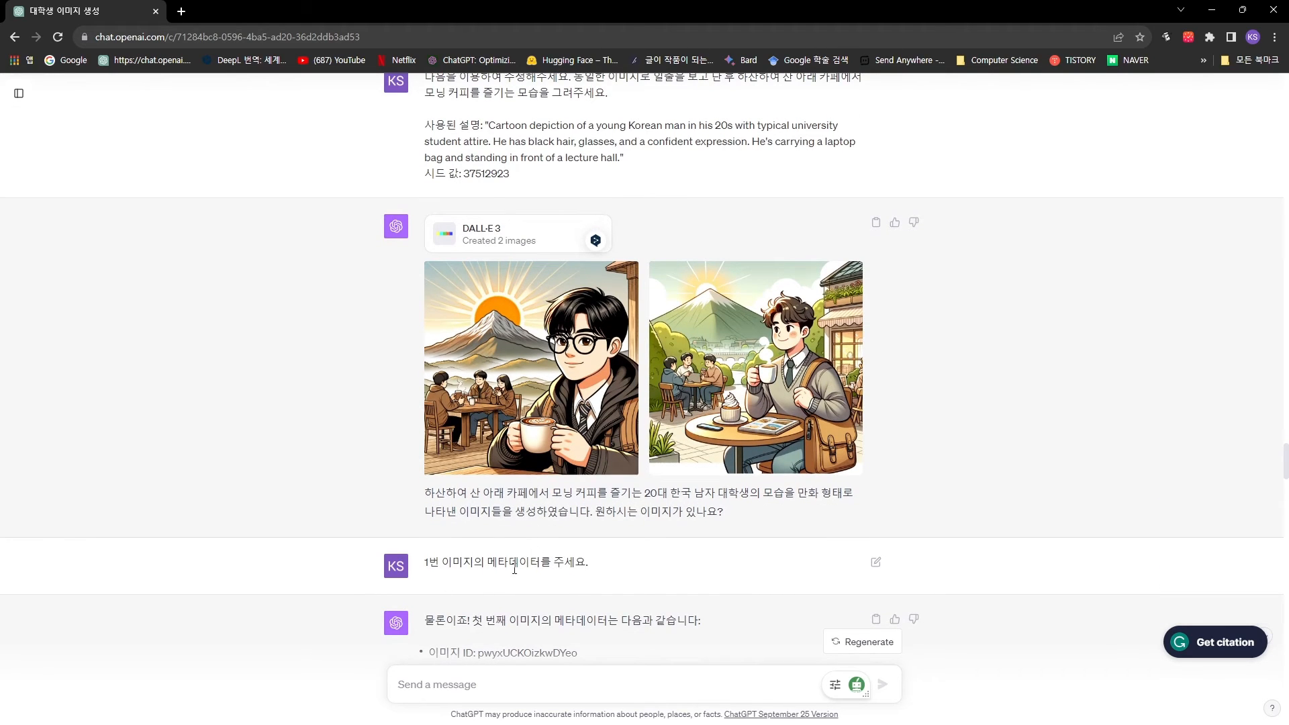
Examine the metadata request and returned description and seed for the first café image, checking them against that image.
left_click_drag(486, 564, 575, 564)
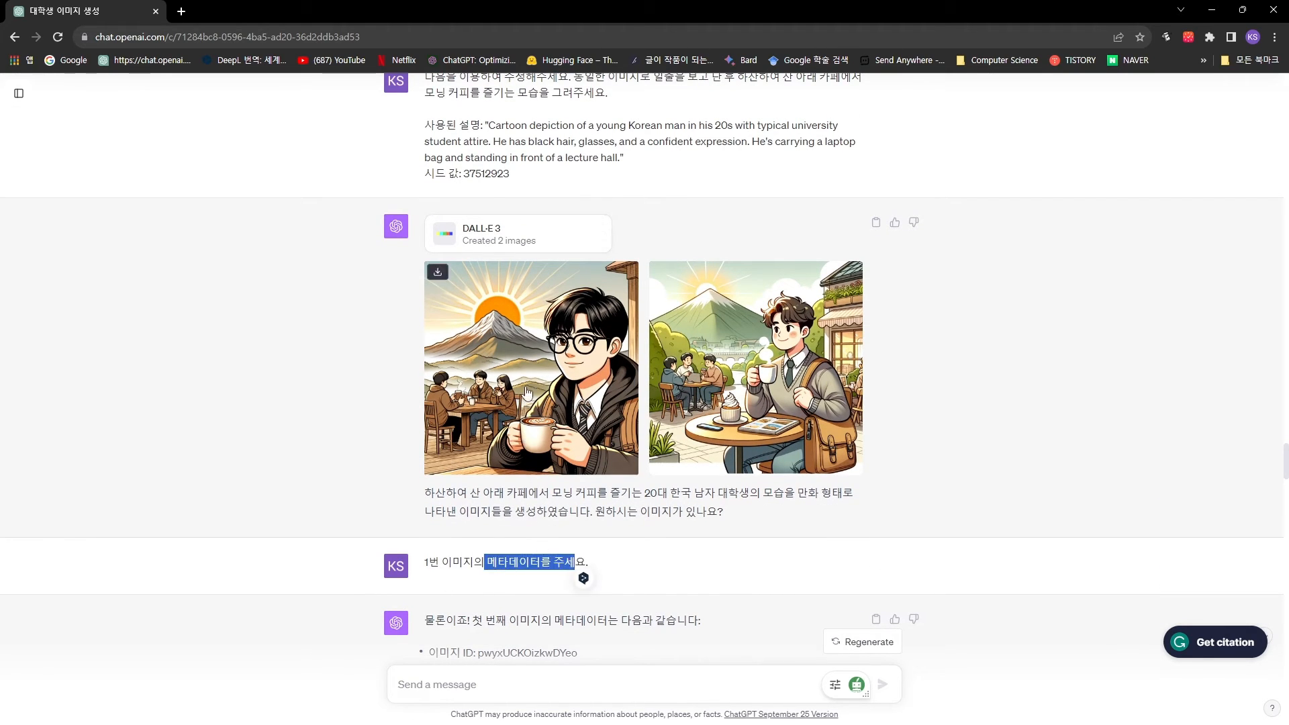
scroll(618, 434, "down", 4)
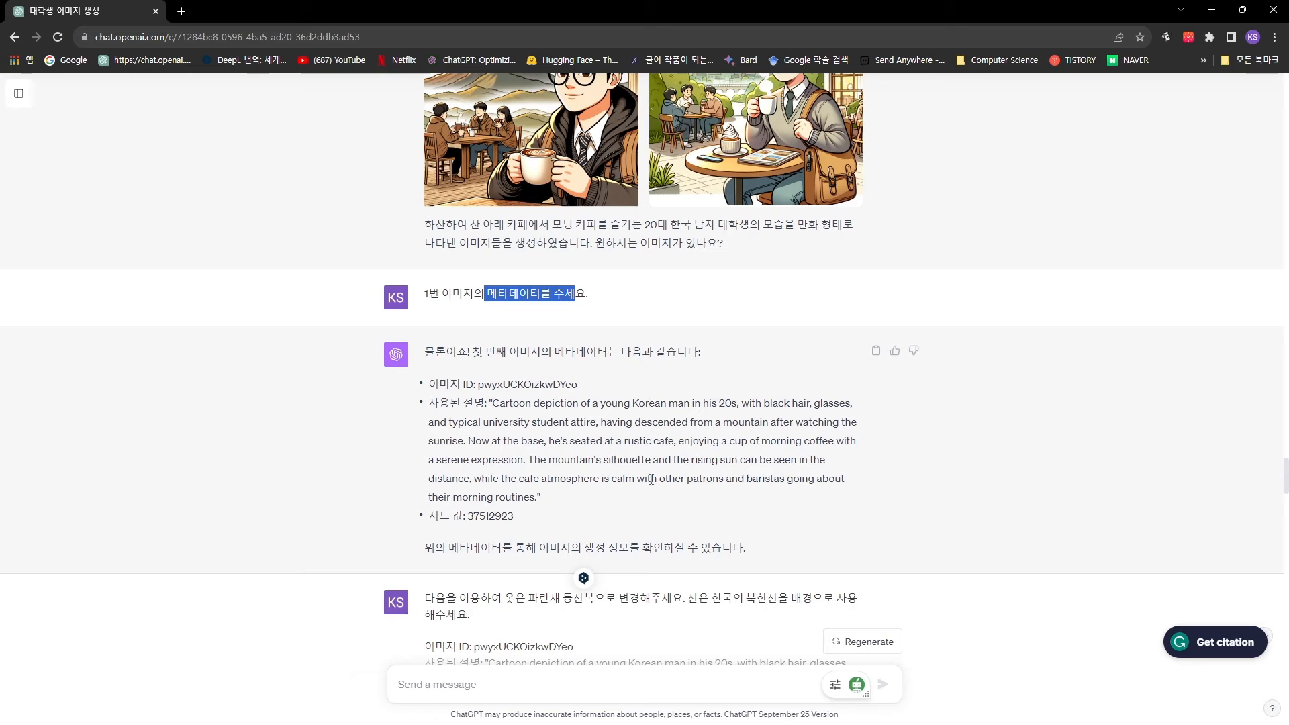
scroll(567, 371, "up", 2)
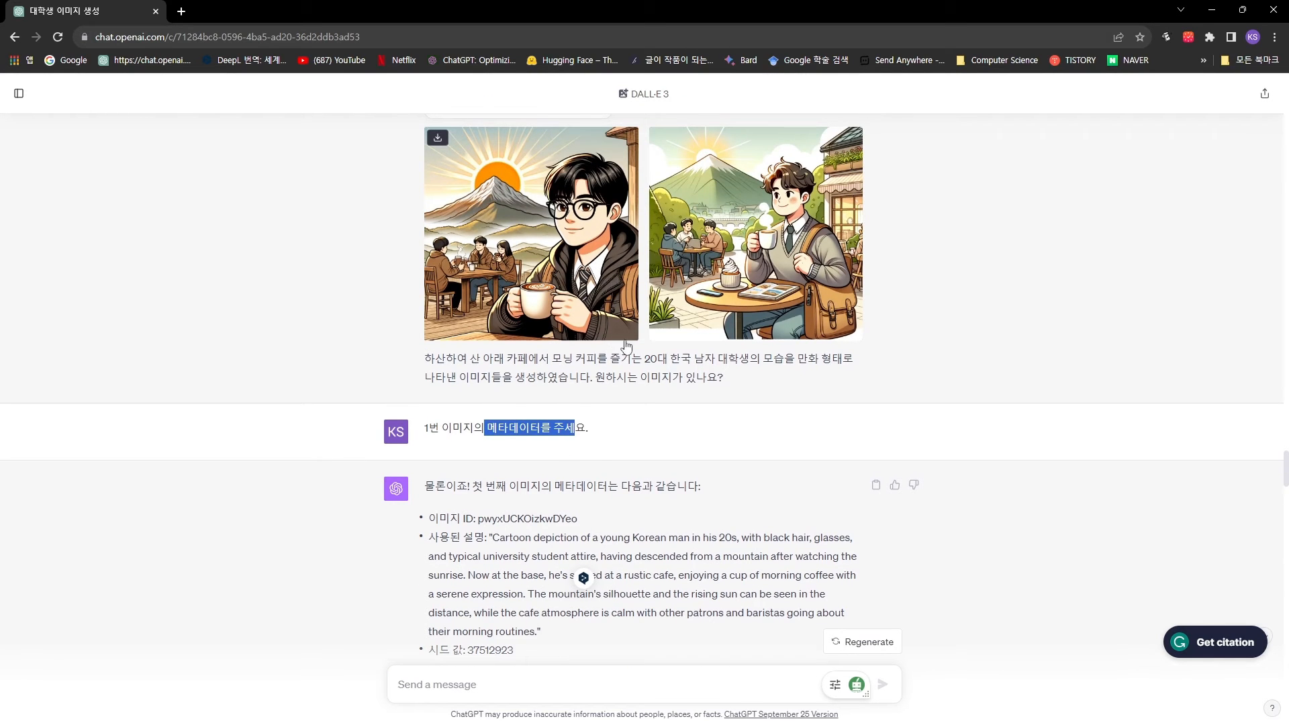
scroll(696, 446, "down", 2)
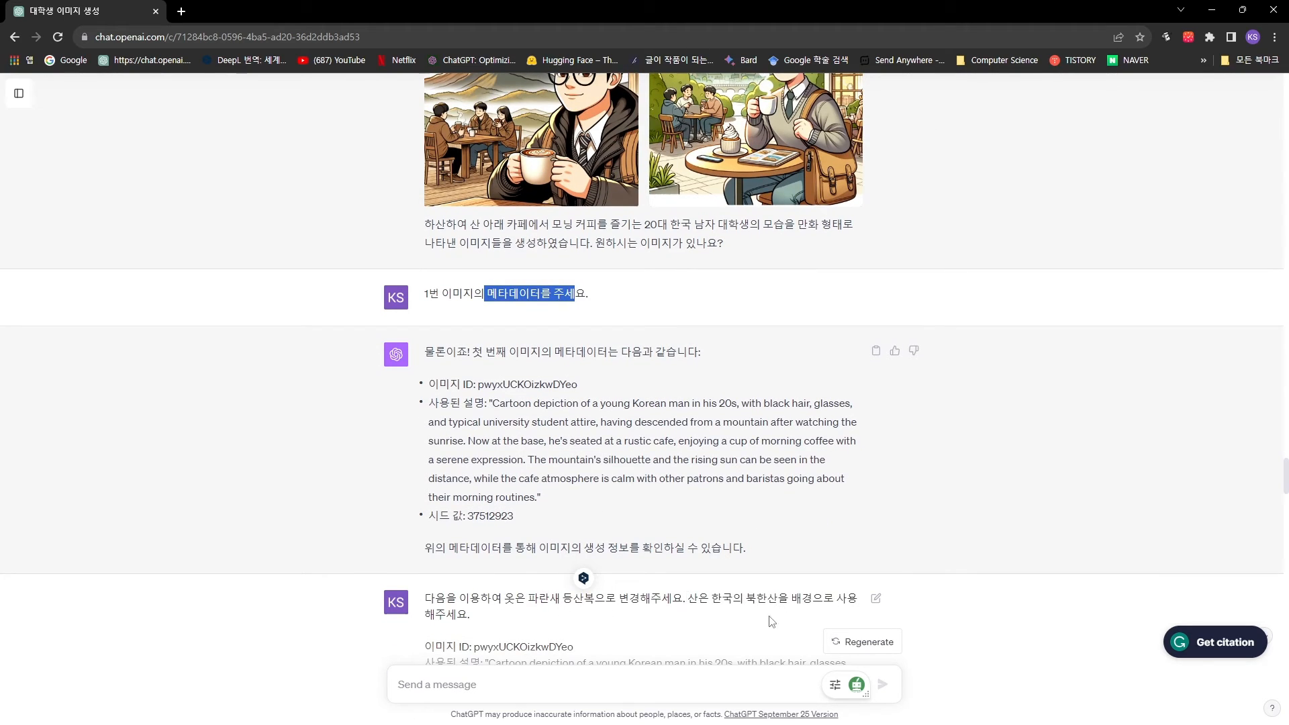
scroll(604, 403, "up", 3)
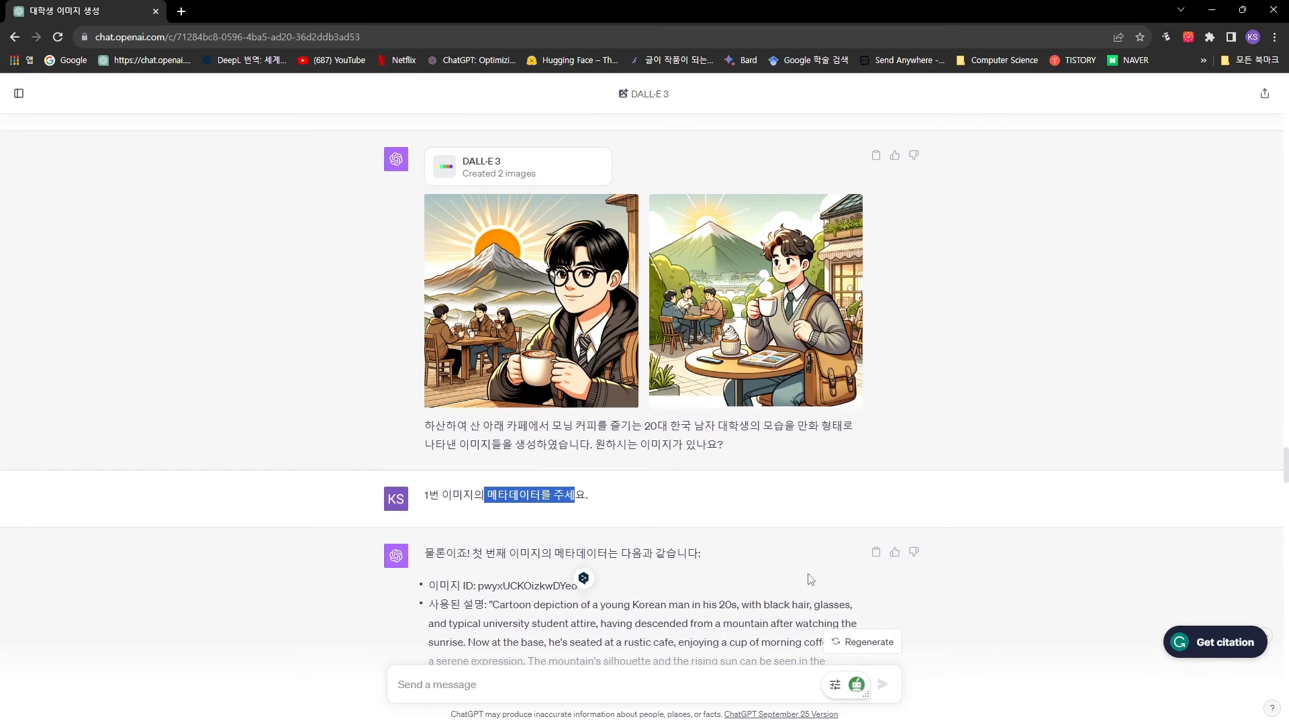
scroll(805, 578, "down", 4)
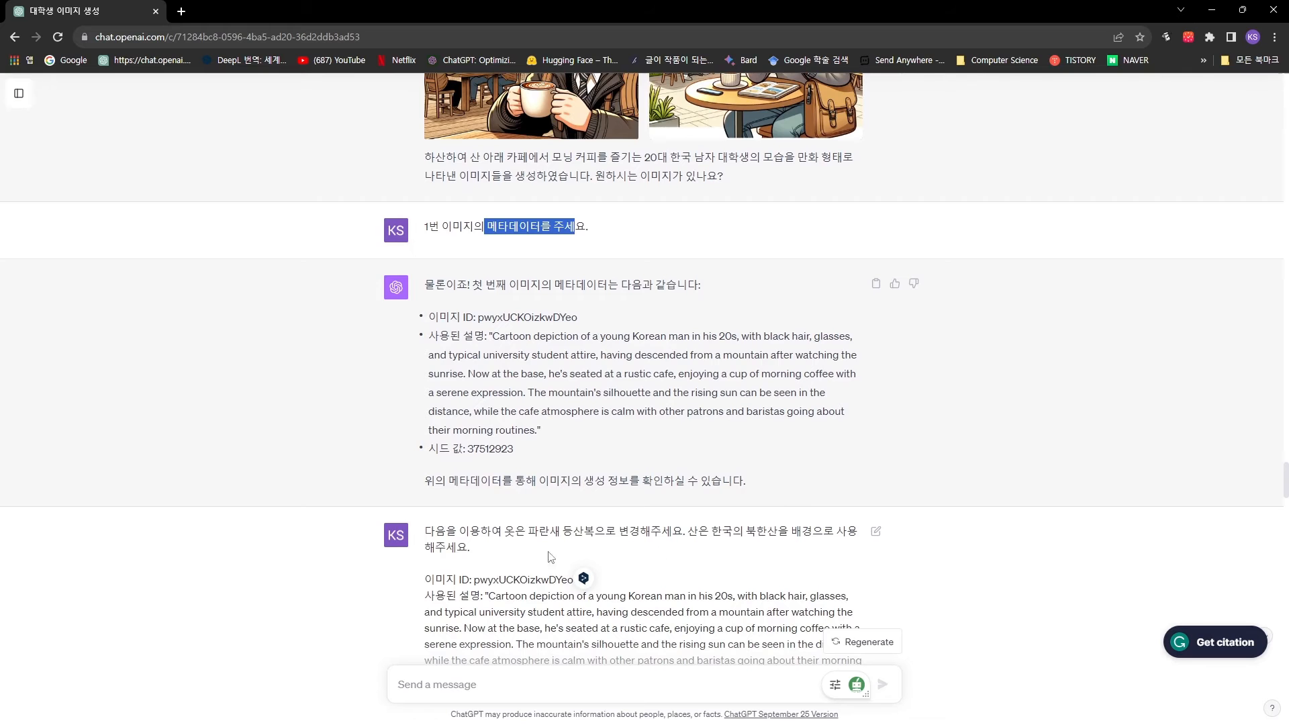
Examine the prompt changing the clothes to blue hiking wear with Bukhansan as background, and its cartoon image.
scroll(472, 554, "down", 6)
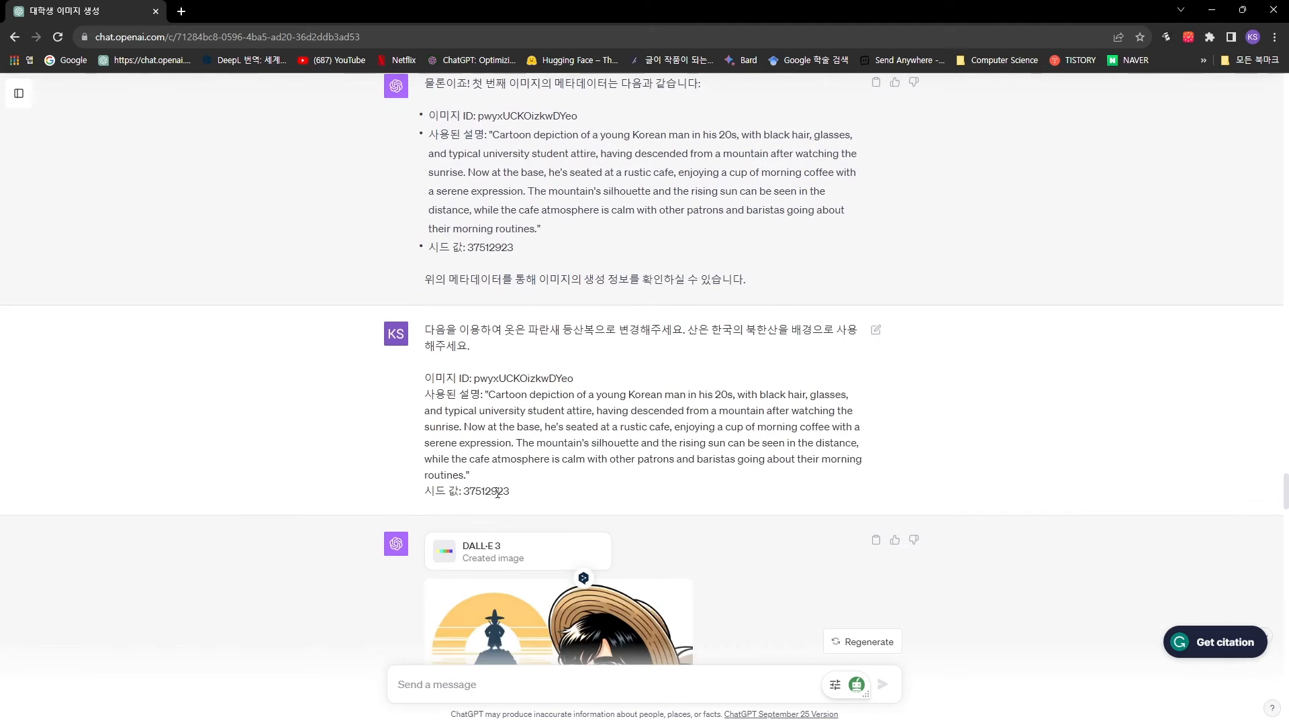
scroll(575, 529, "down", 1)
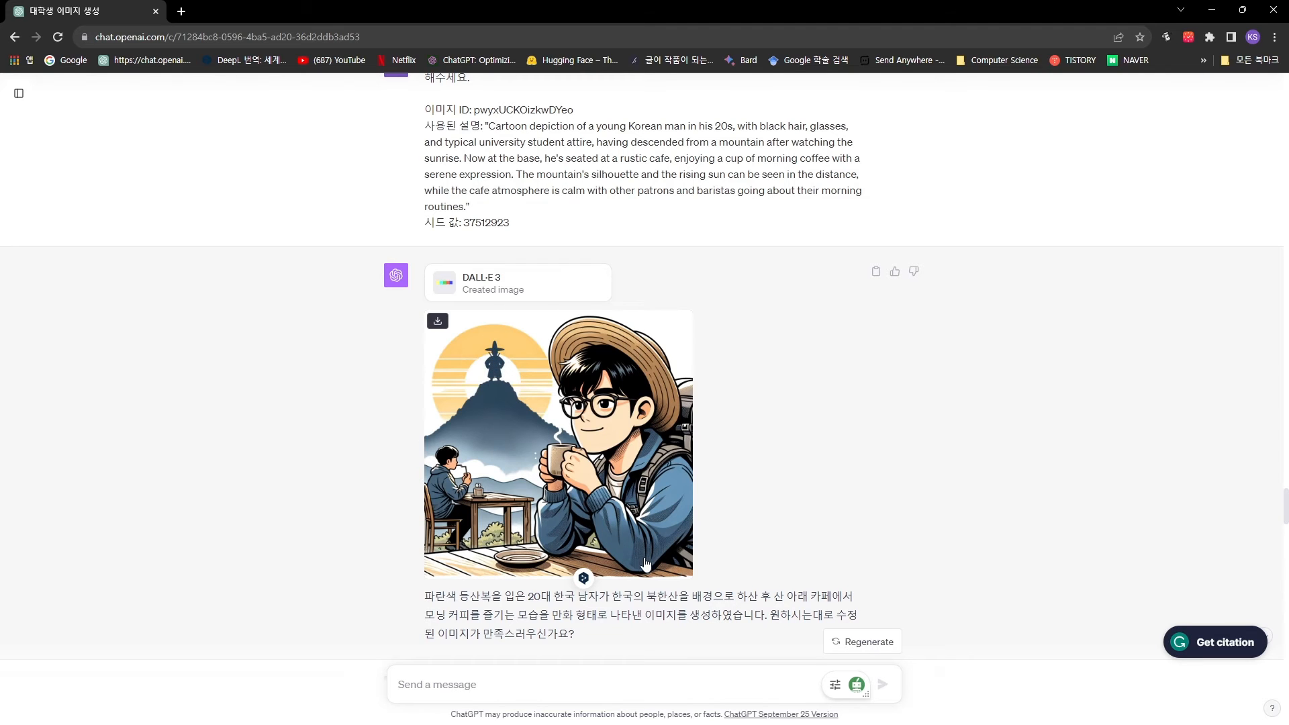
scroll(645, 564, "down", 2)
scroll(646, 564, "up", 1)
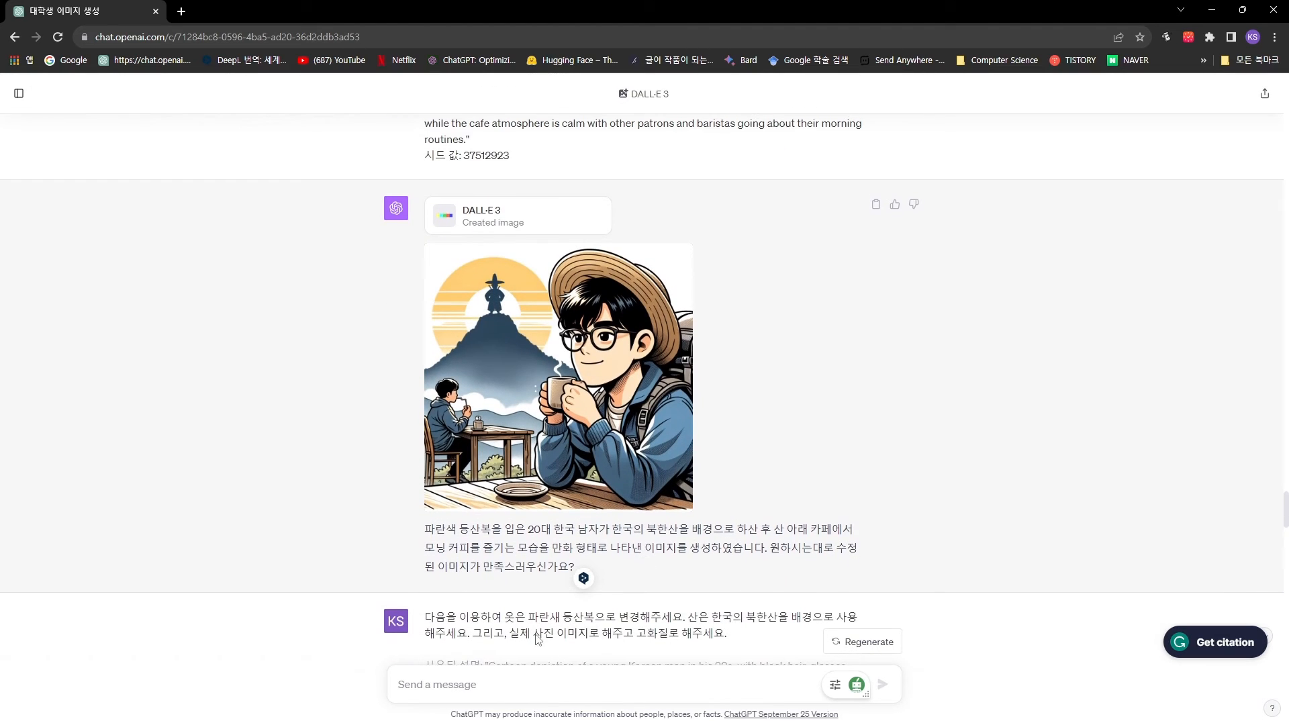
Examine the prompt requesting a high-quality realistic photo with blue hiking wear and Bukhansan, its reused description and seed, and the generated photo.
scroll(486, 557, "down", 1)
scroll(476, 537, "down", 1)
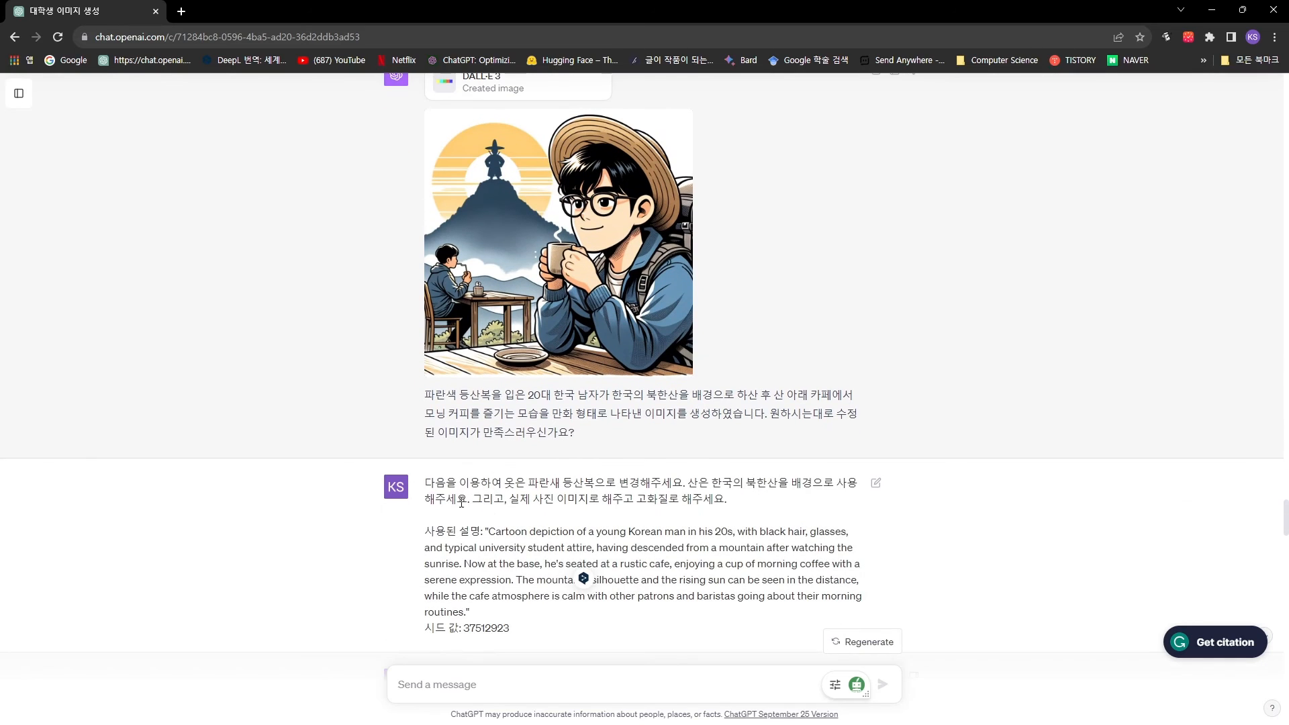
left_click_drag(524, 486, 787, 520)
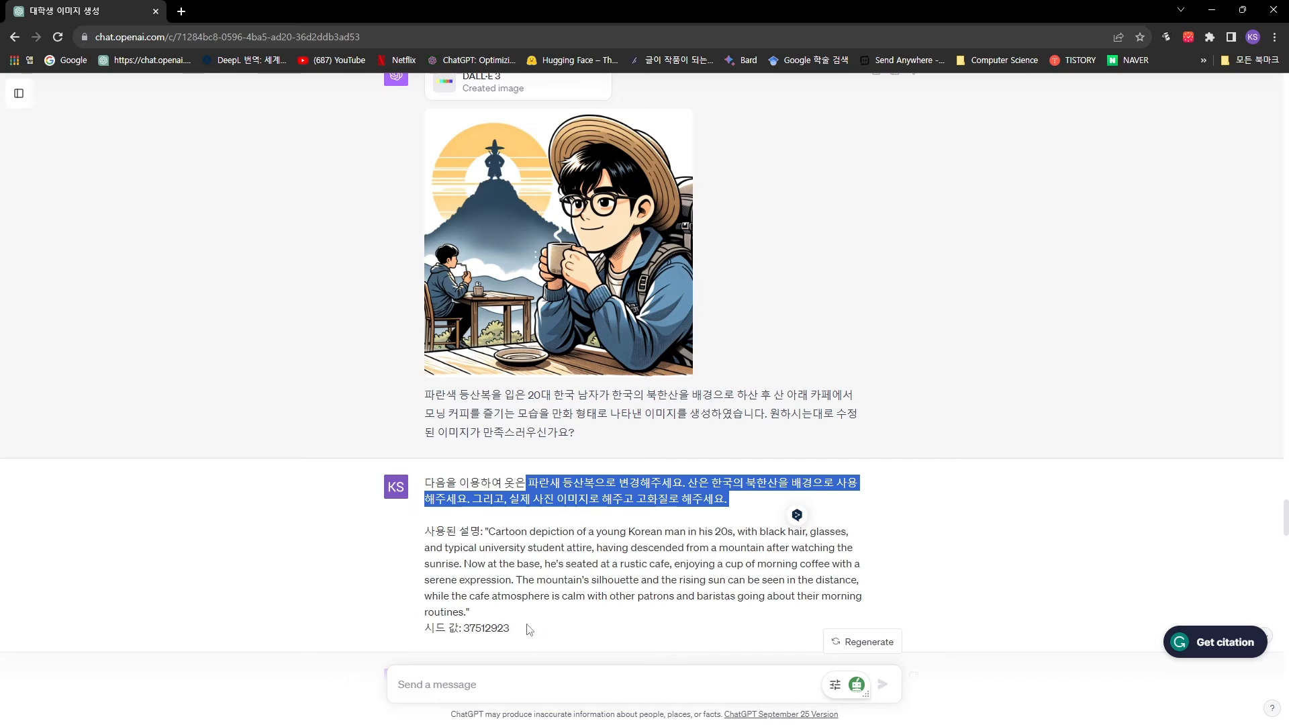
left_click_drag(522, 631, 435, 520)
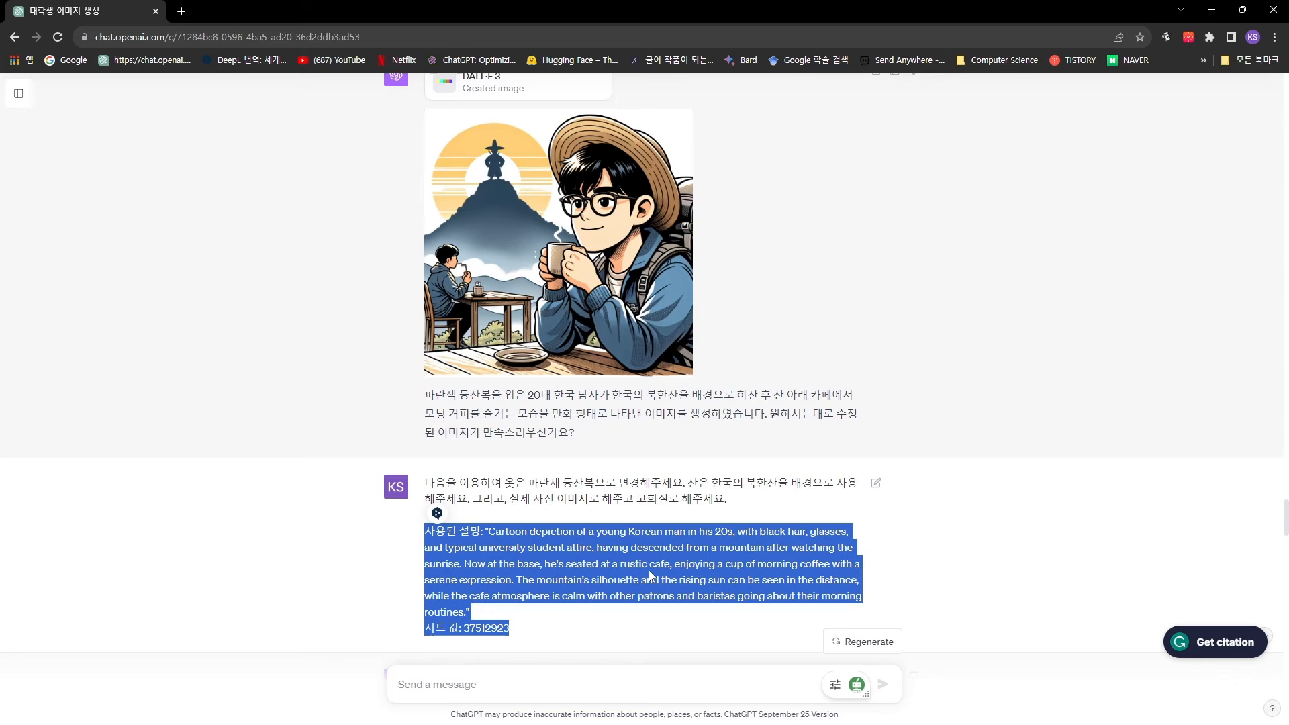
scroll(649, 575, "down", 4)
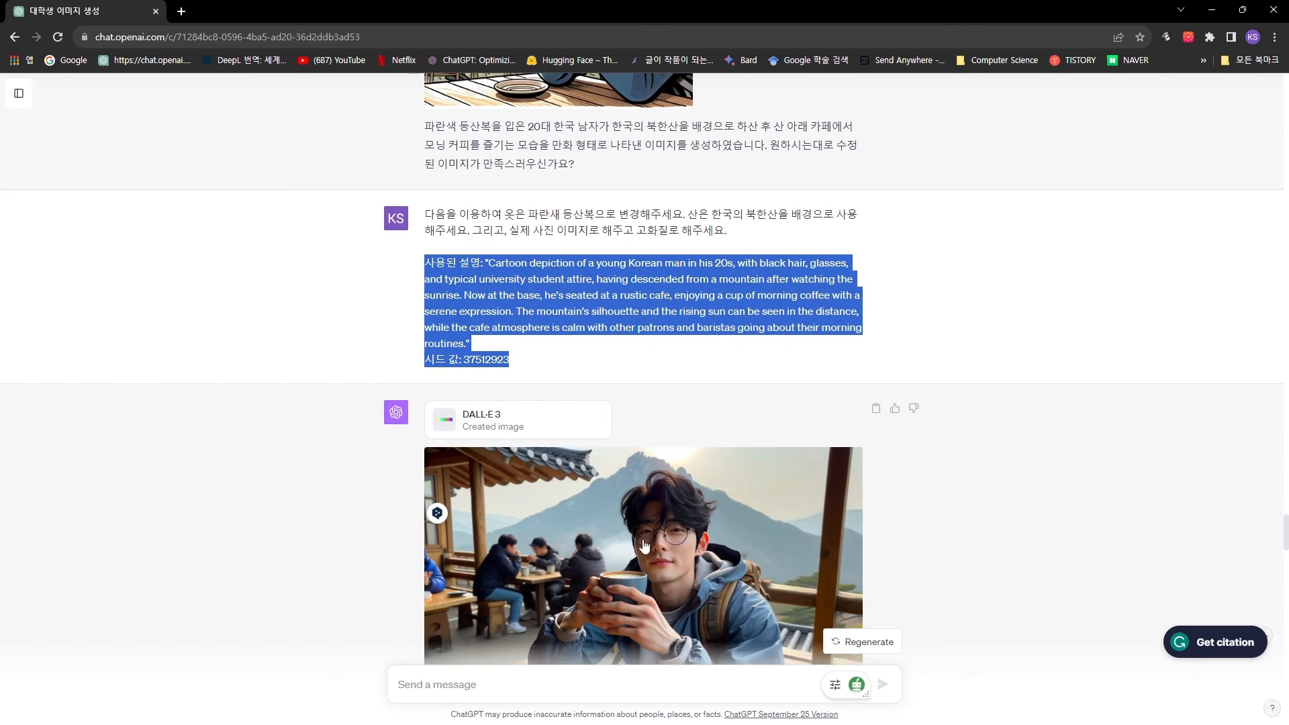
scroll(644, 545, "down", 2)
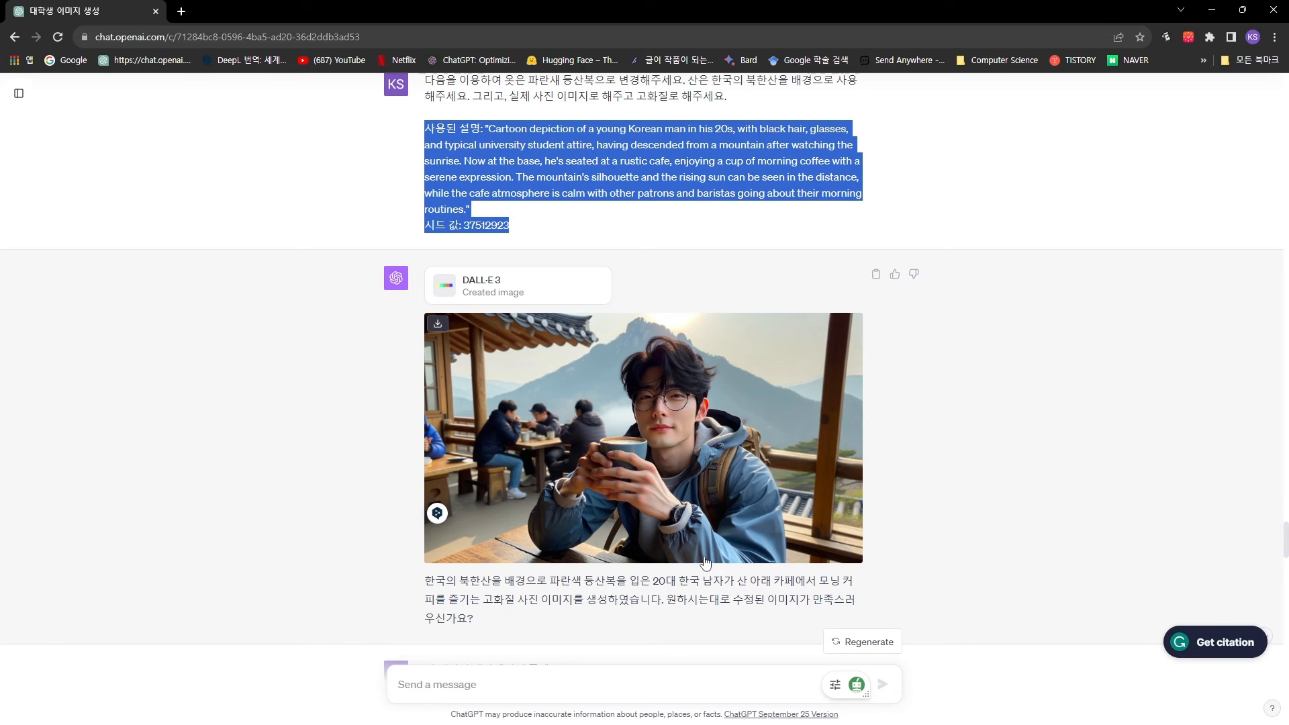
scroll(704, 561, "down", 1)
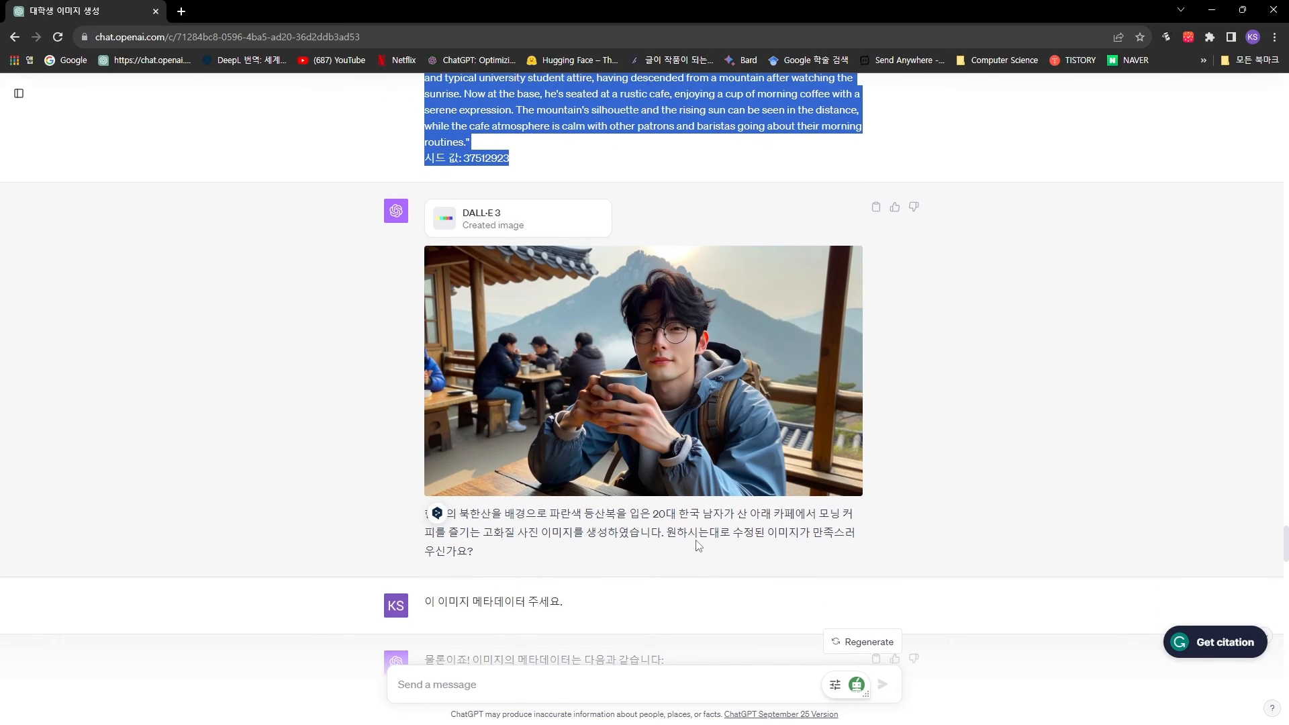
scroll(698, 545, "down", 1)
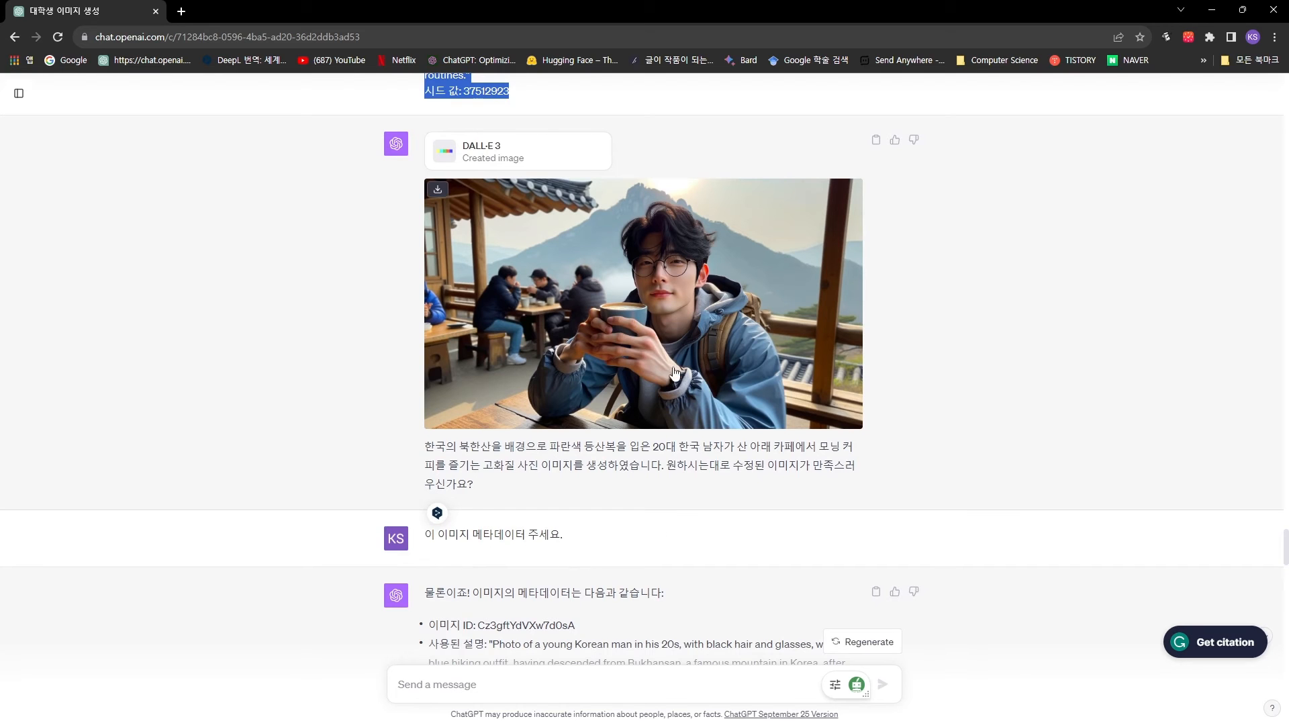
Examine the photo's metadata, the prompt reusing it to replace coffee with black tea, and the generated image.
scroll(698, 553, "down", 5)
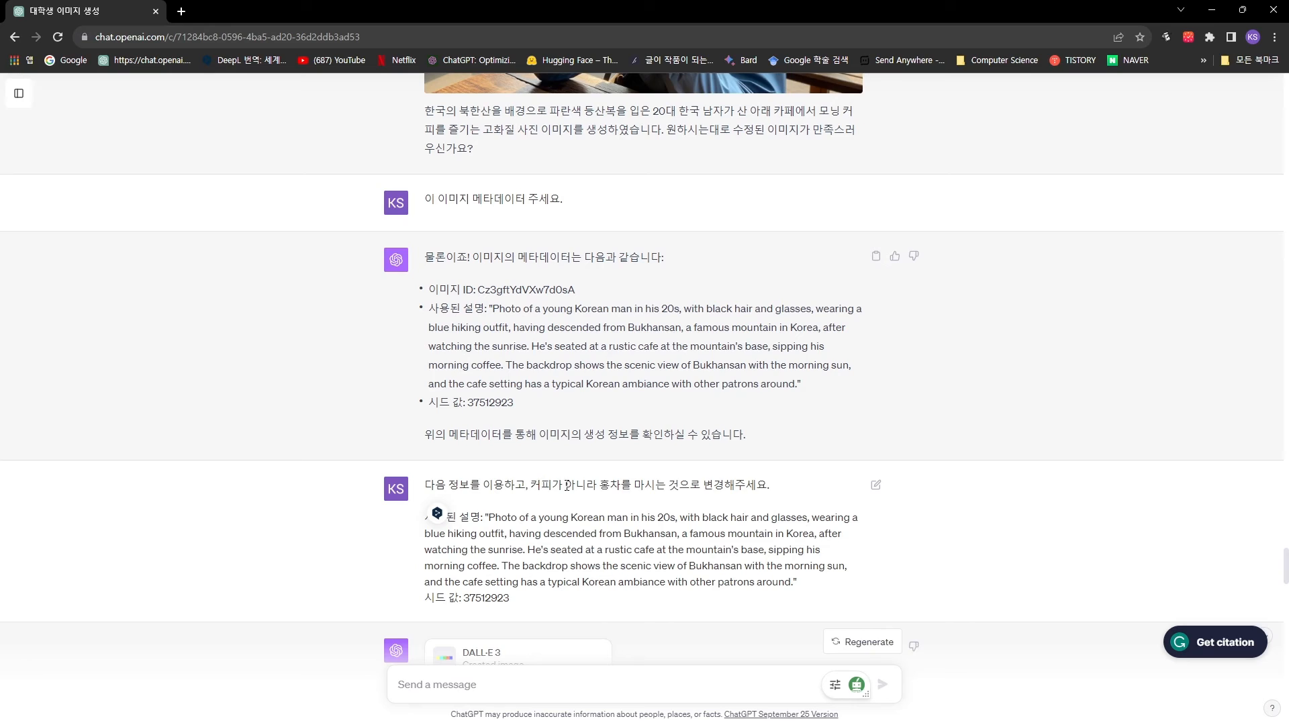
left_click_drag(595, 485, 699, 492)
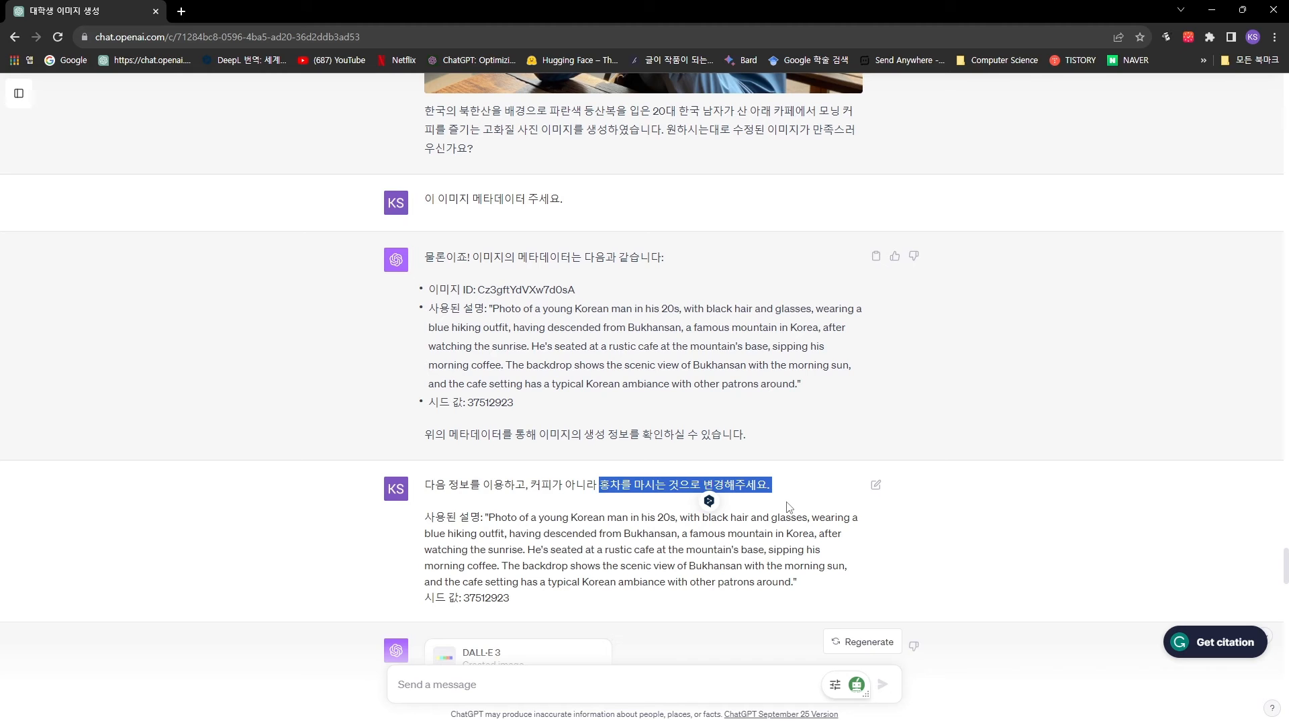
scroll(787, 503, "down", 4)
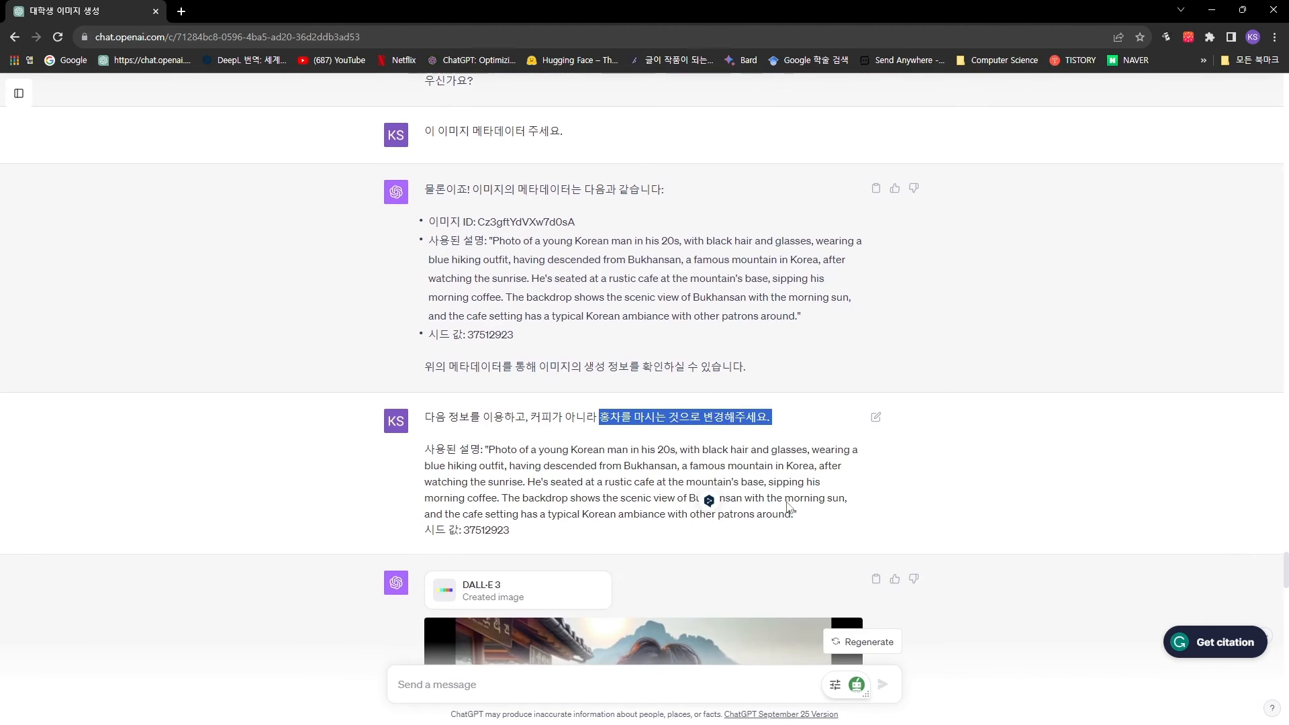
scroll(769, 568, "down", 1)
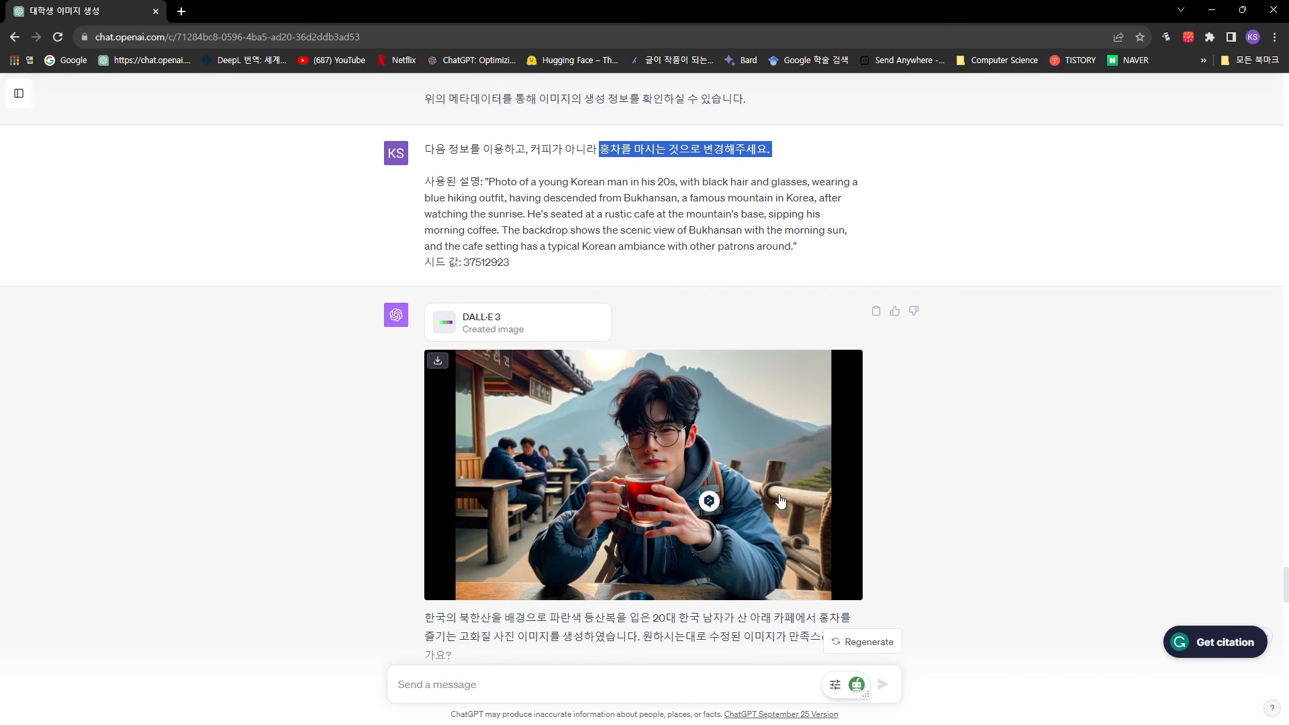
scroll(787, 531, "down", 1)
scroll(786, 531, "down", 3)
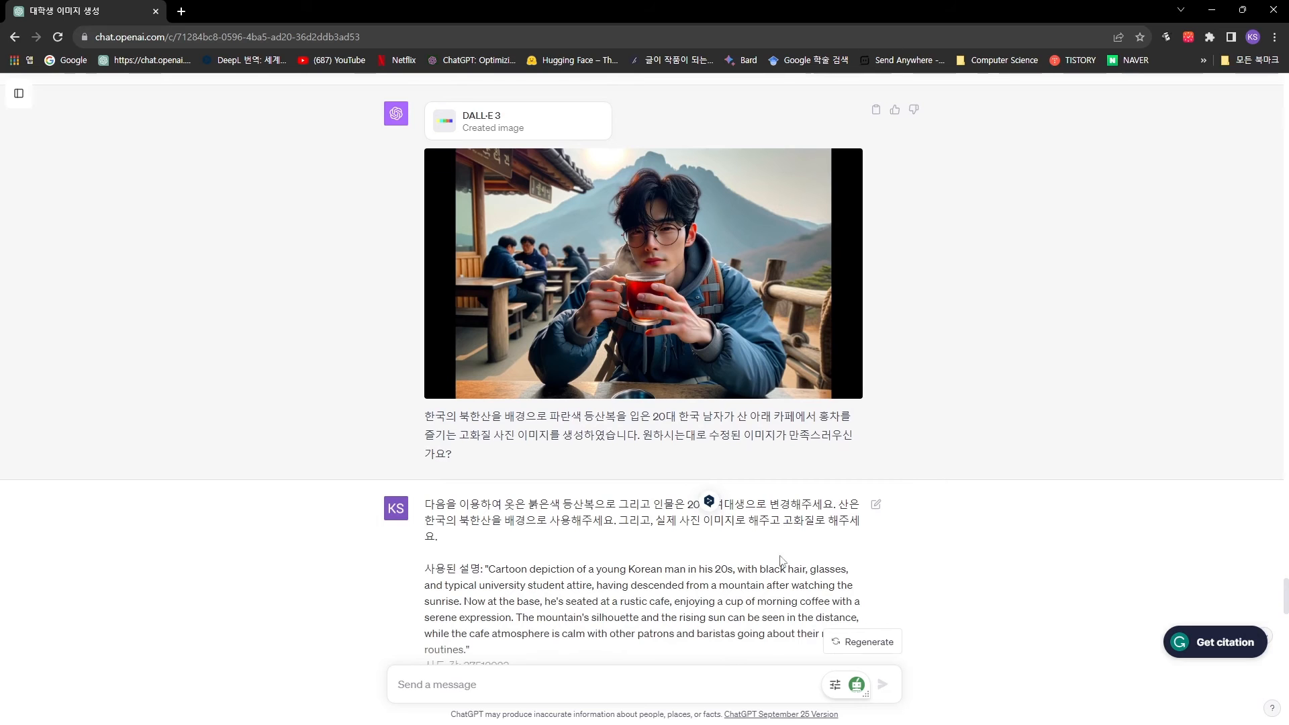
Examine the prompt changing the outfit to red hiking wear and the character to a female student in her 20s, its reused description, and the photo.
scroll(729, 585, "down", 2)
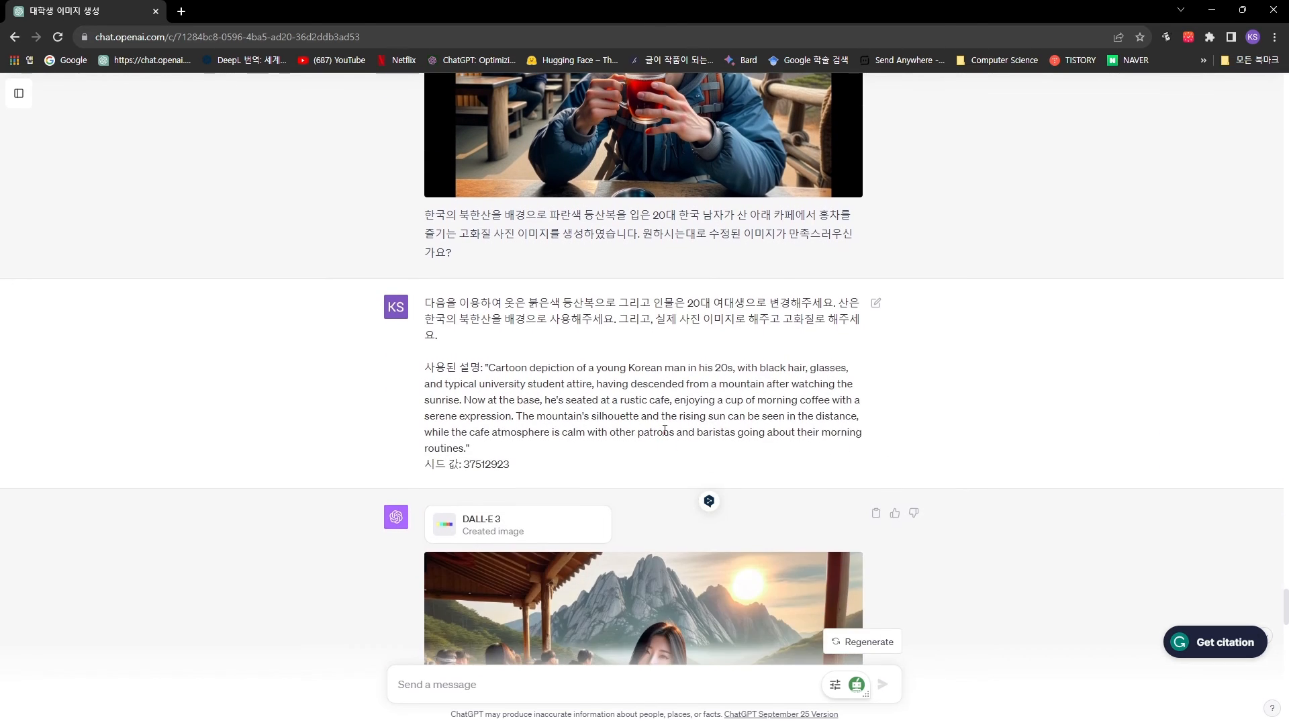
left_click_drag(537, 437, 595, 437)
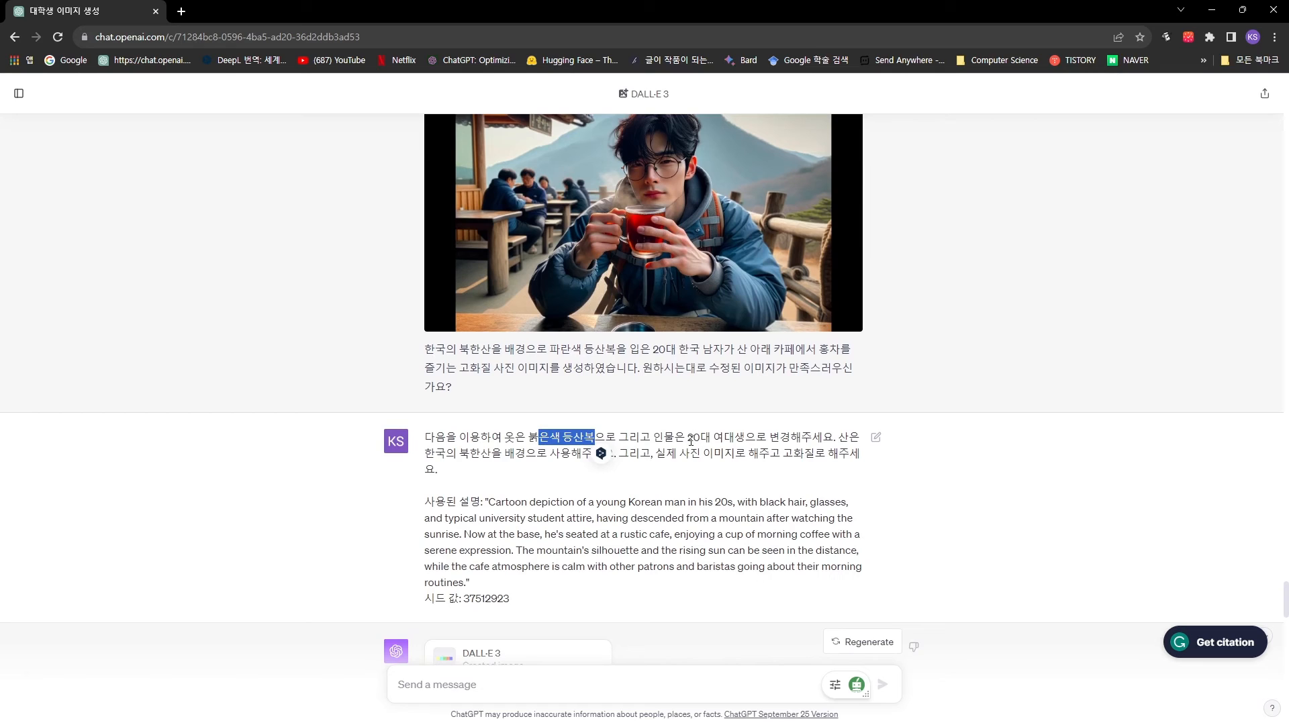
left_click_drag(688, 437, 747, 436)
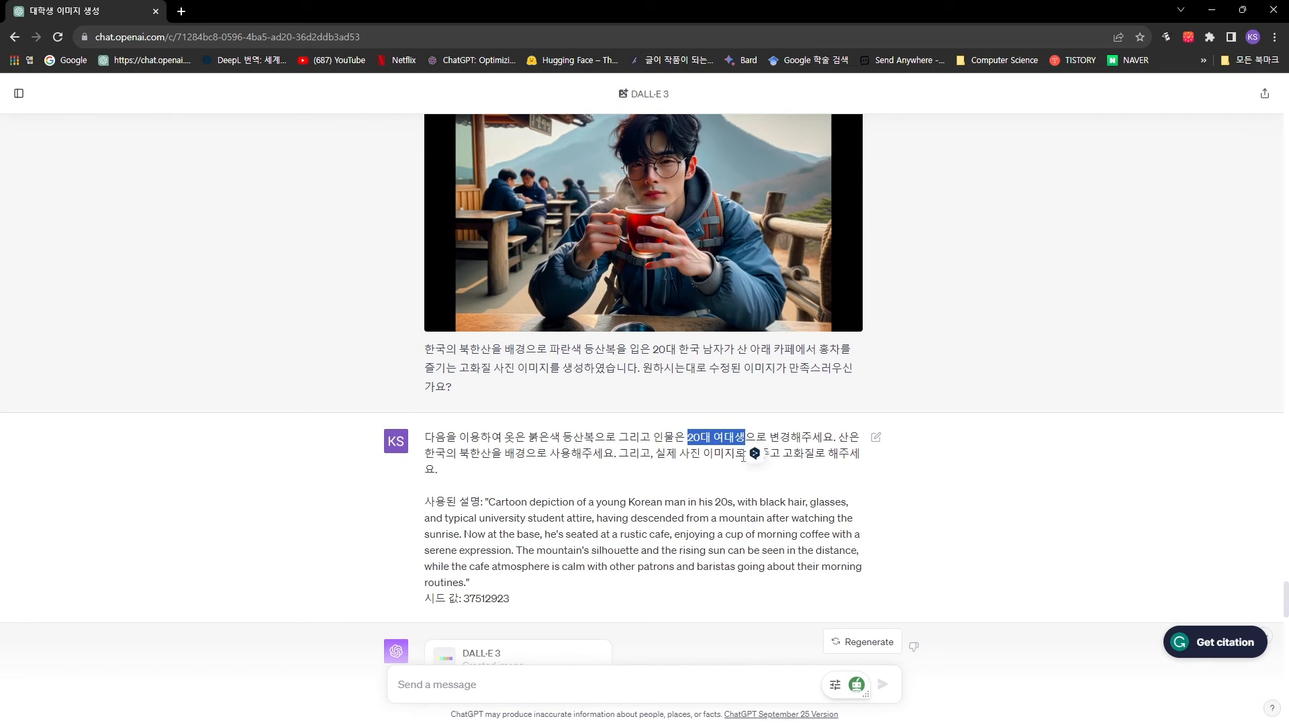
scroll(761, 546, "down", 4)
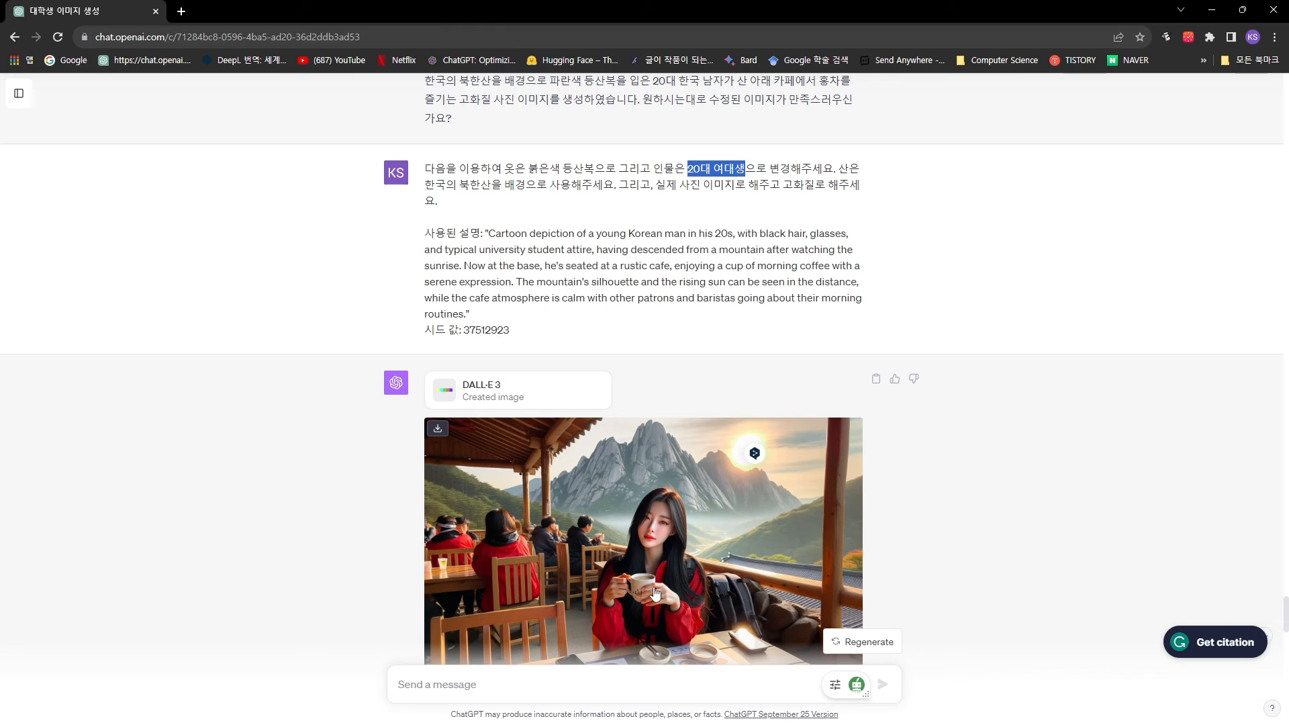
scroll(656, 593, "down", 1)
scroll(658, 577, "down", 4)
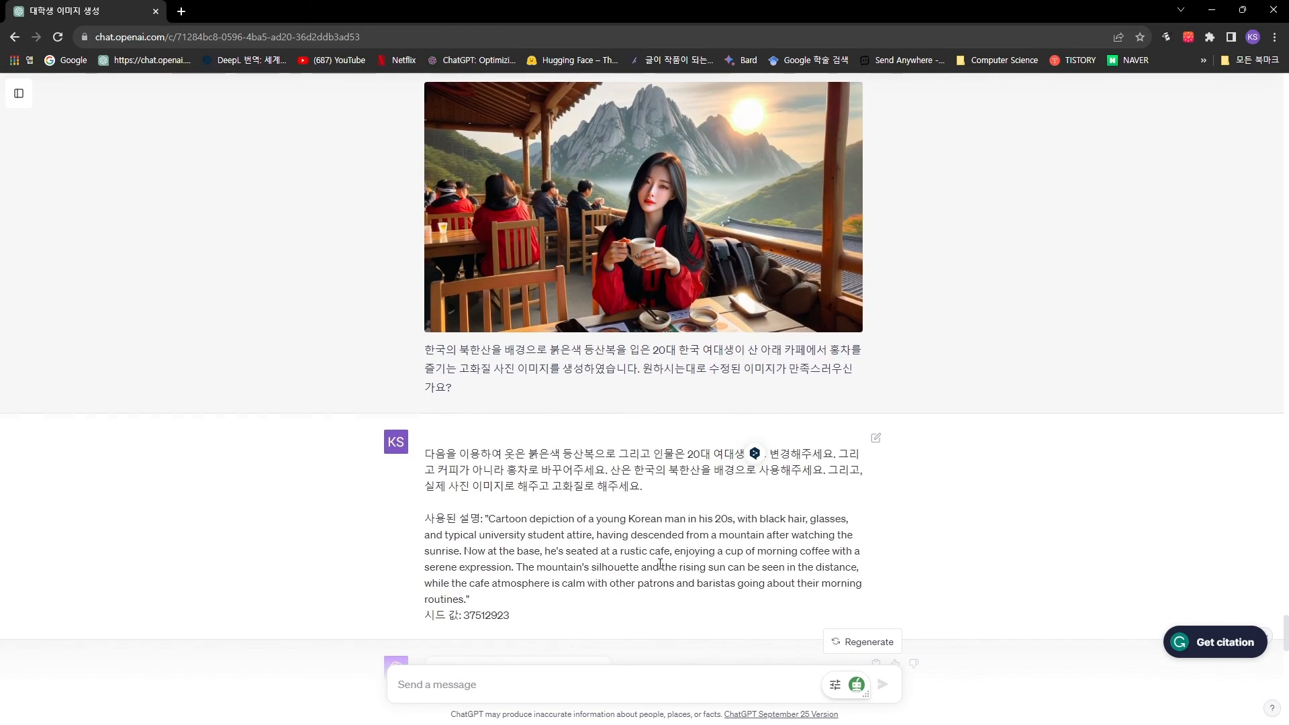
scroll(660, 555, "up", 5)
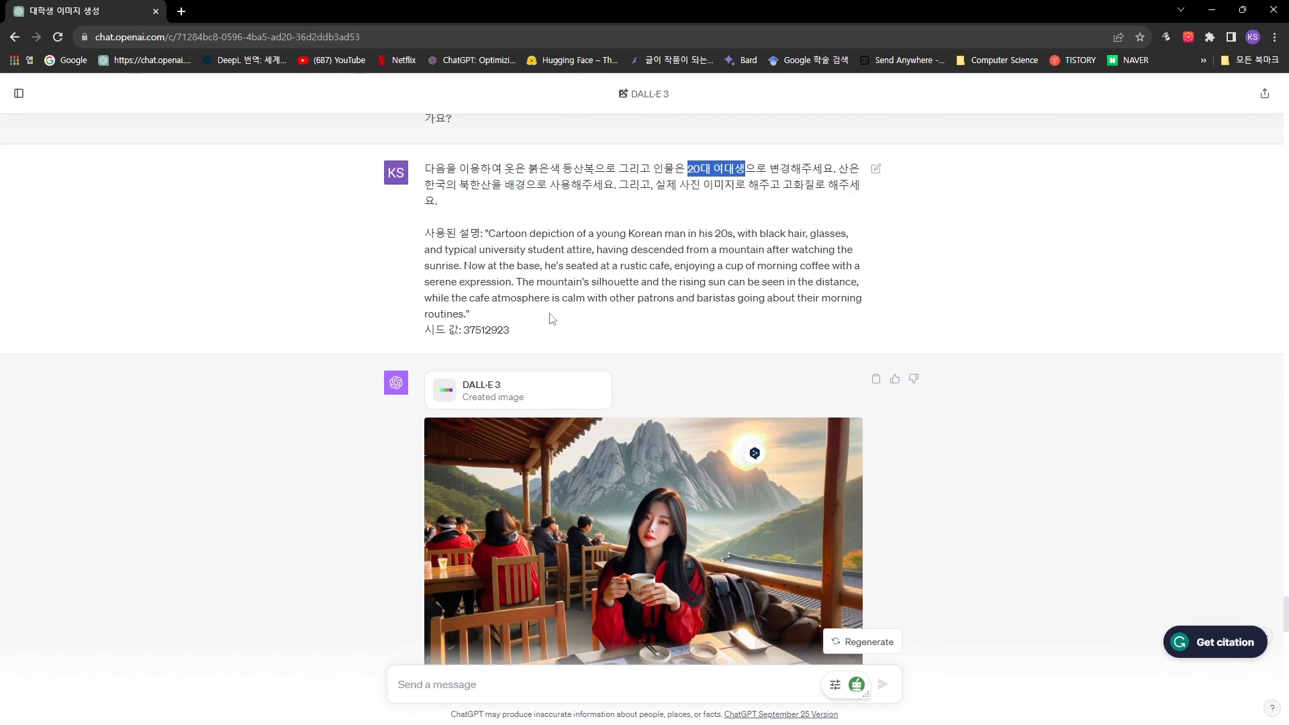
left_click_drag(424, 233, 658, 319)
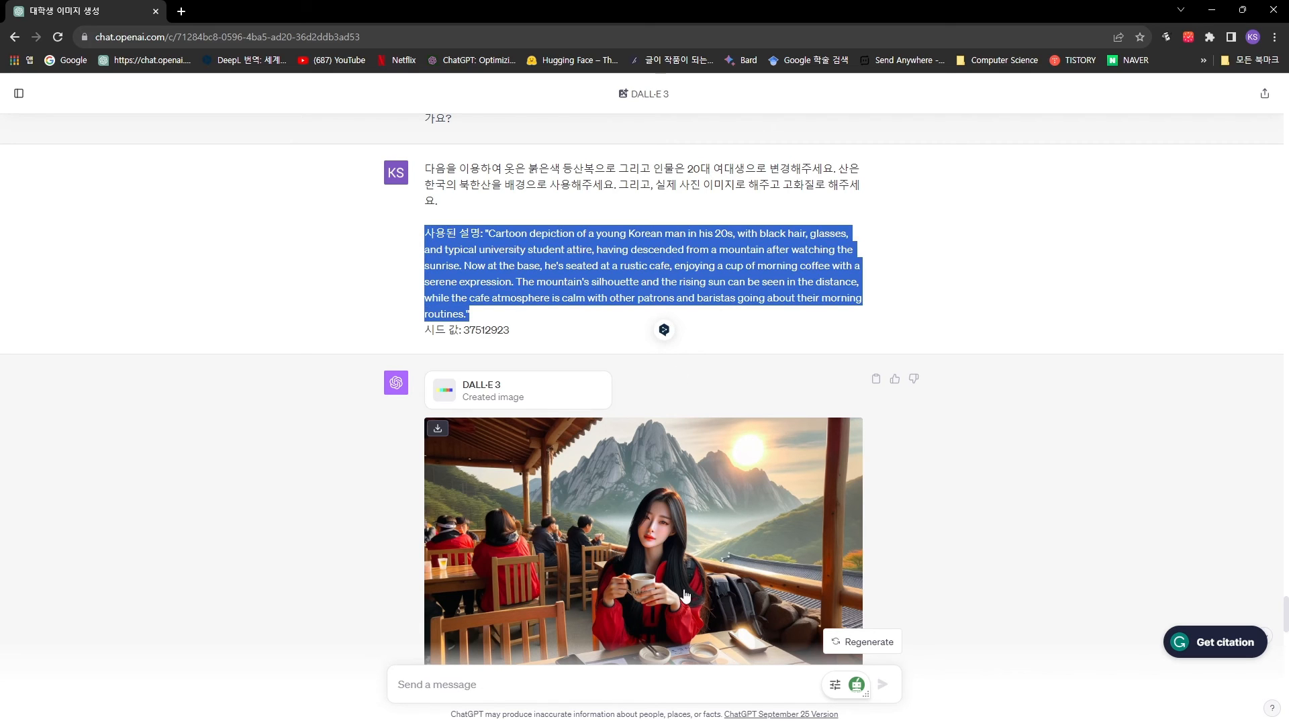
scroll(684, 594, "down", 4)
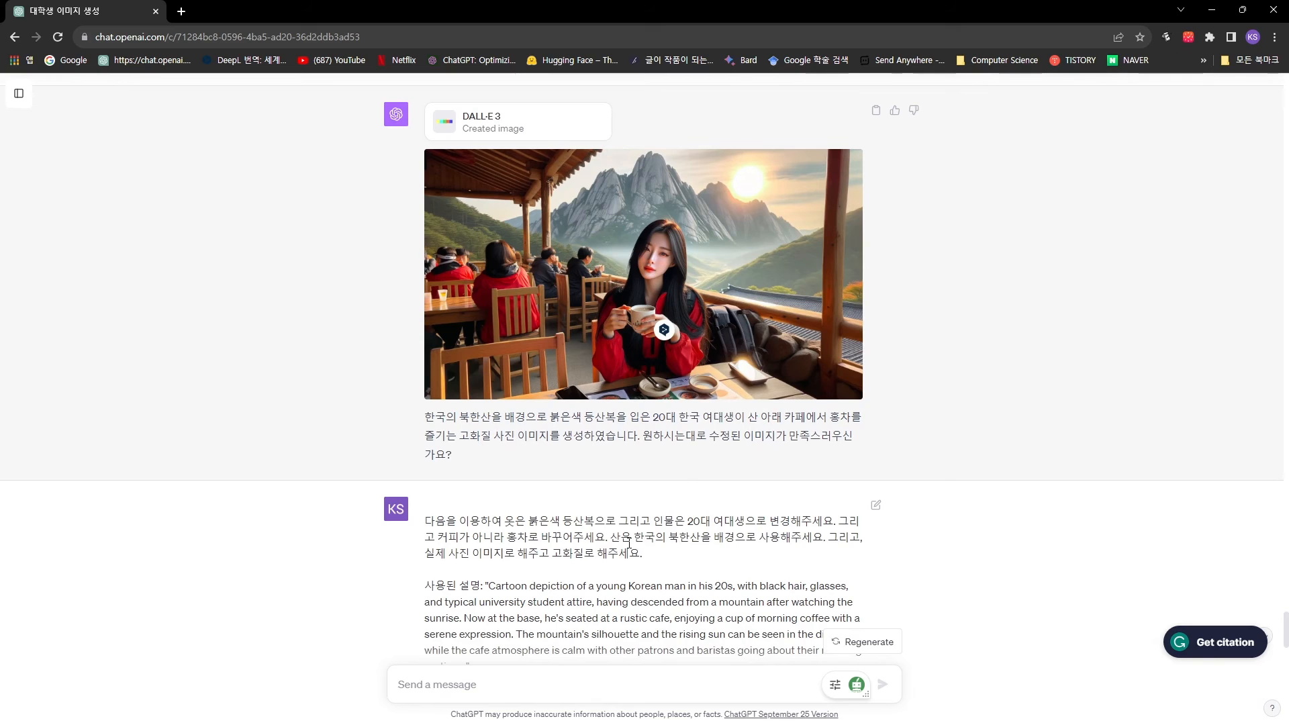
Examine the prompt combining red hiking wear, a female student in her 20s and black tea instead of coffee, and its generated photo.
scroll(631, 544, "down", 1)
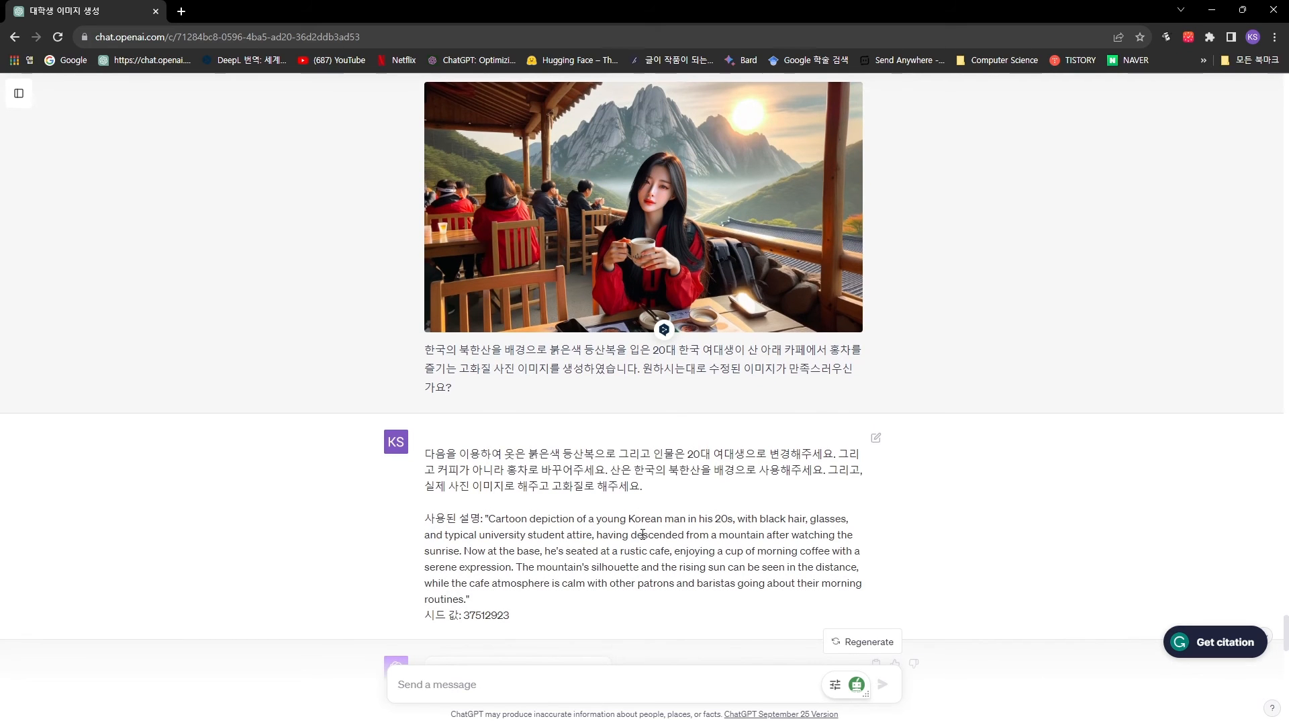
scroll(642, 533, "down", 2)
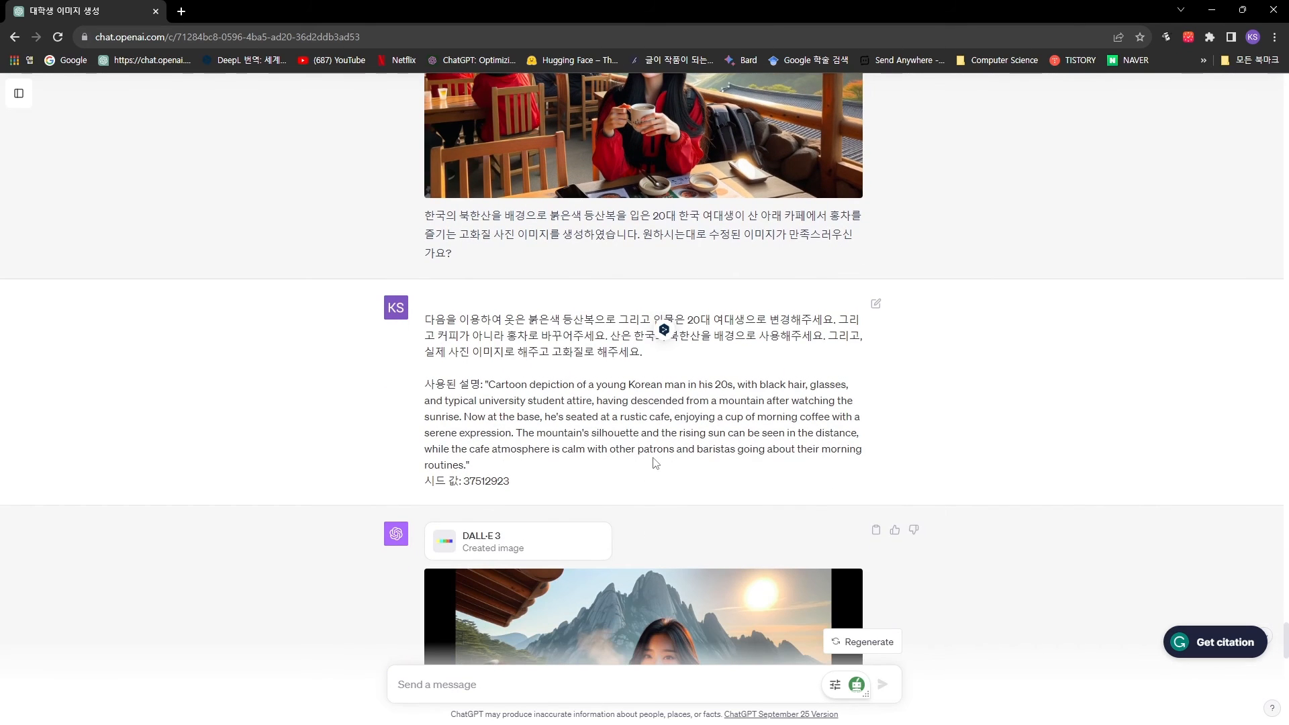
scroll(654, 462, "down", 3)
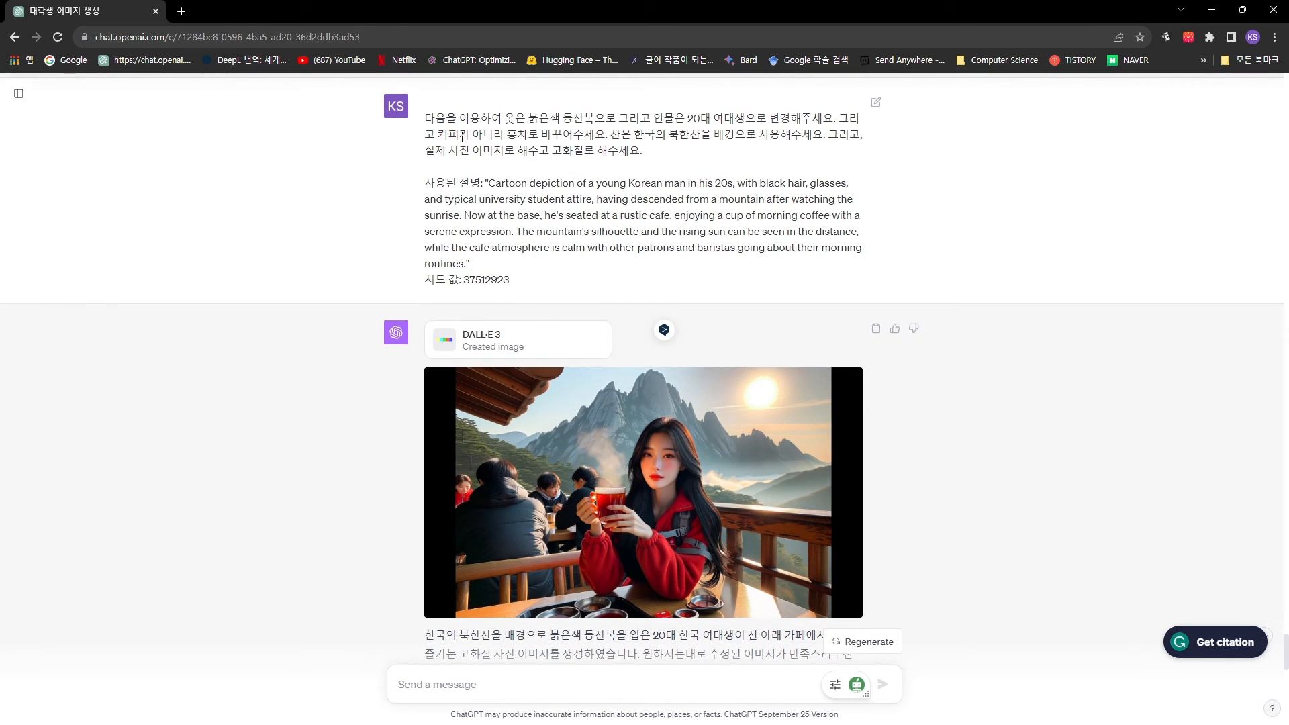
left_click_drag(435, 135, 541, 134)
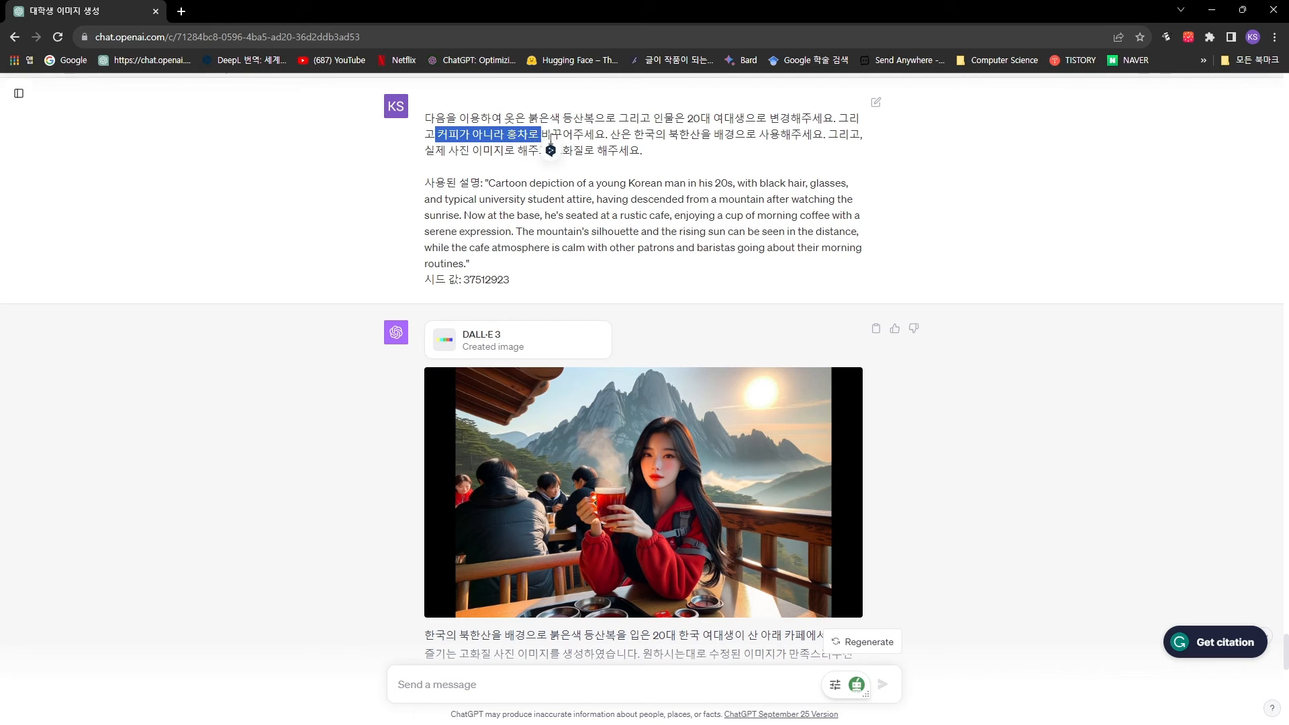
scroll(686, 562, "down", 1)
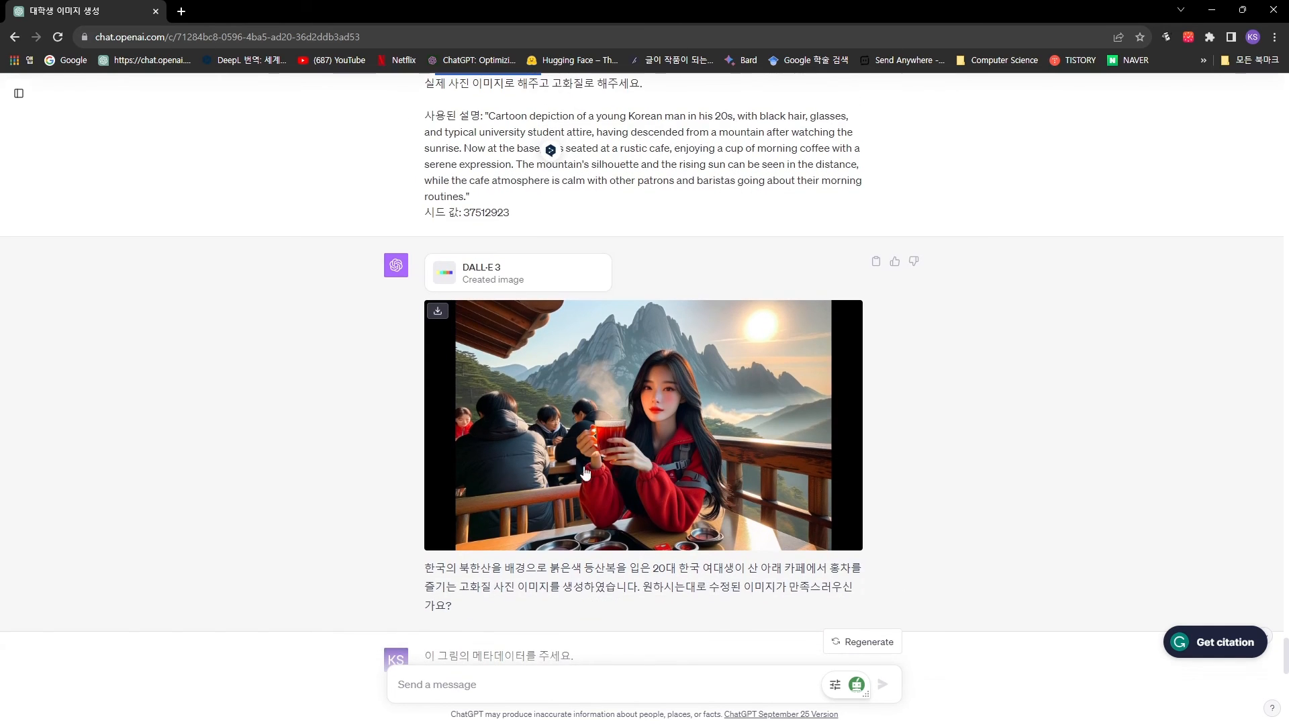
scroll(601, 456, "down", 1)
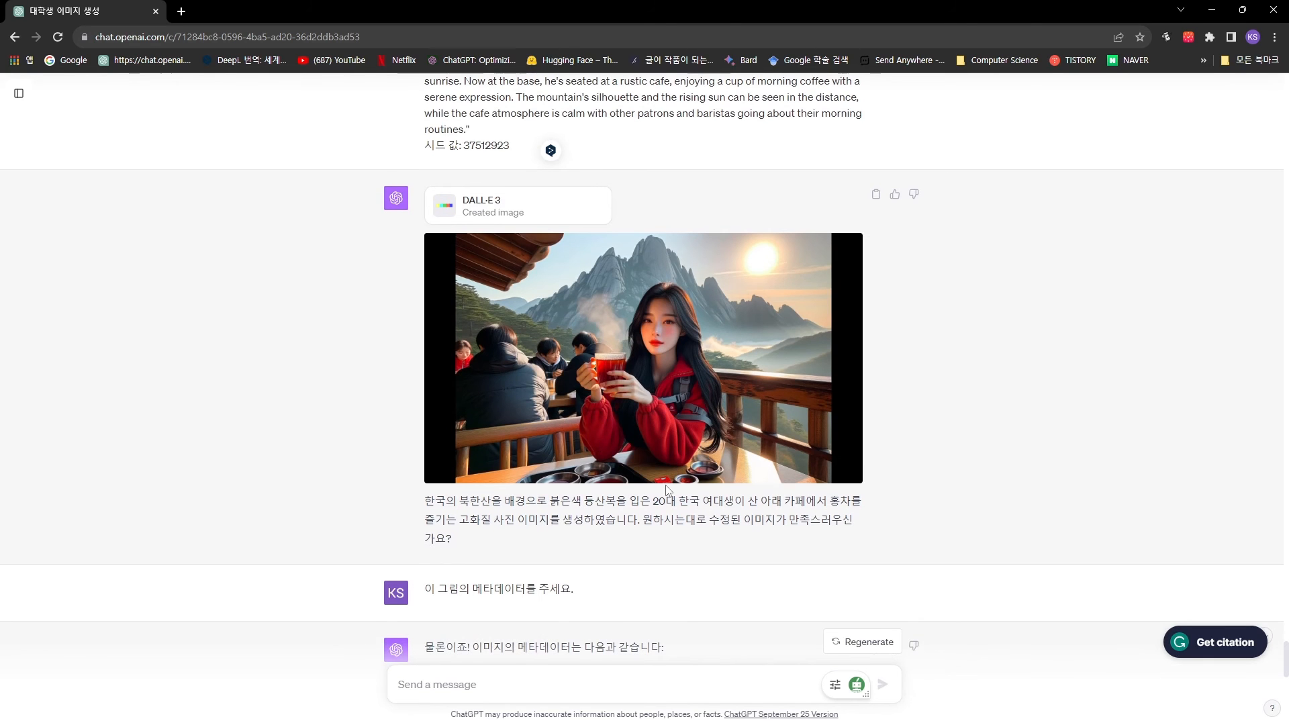
scroll(624, 617, "down", 1)
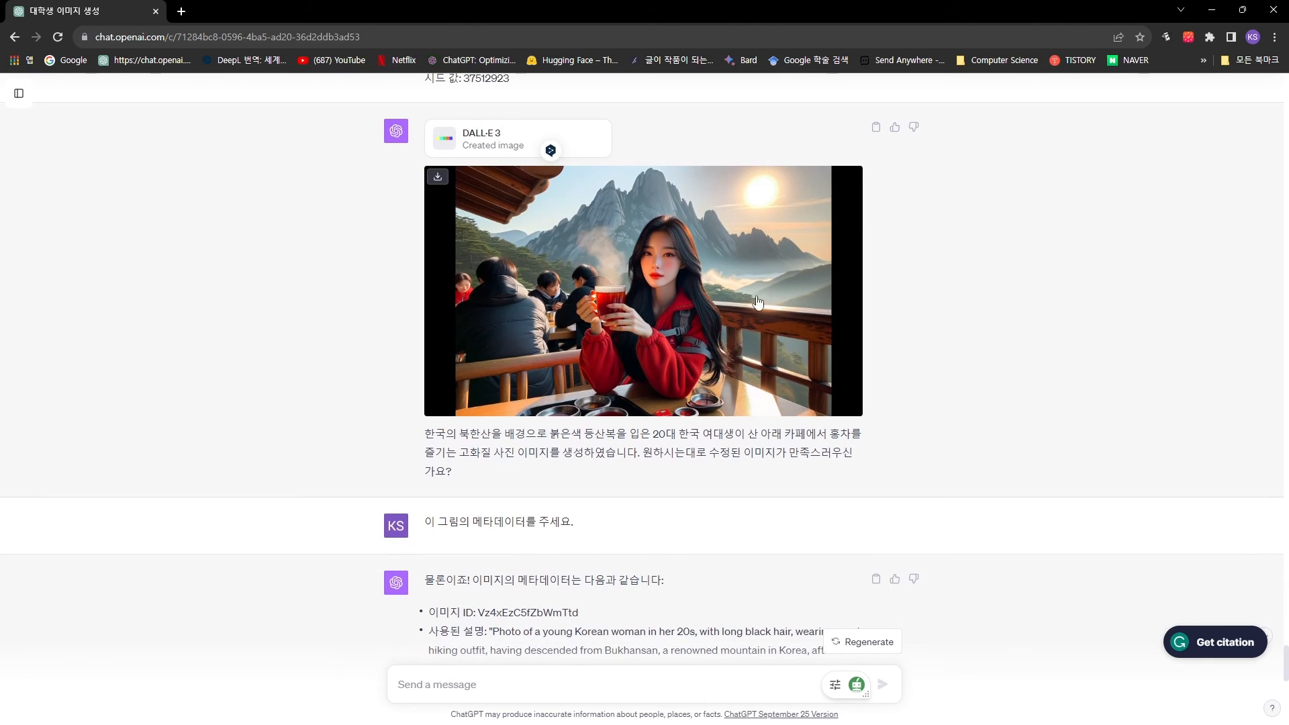
Examine the black tea photo's metadata, the prompt reusing it to replace black tea with orange juice, and the generated photo.
scroll(683, 515, "down", 2)
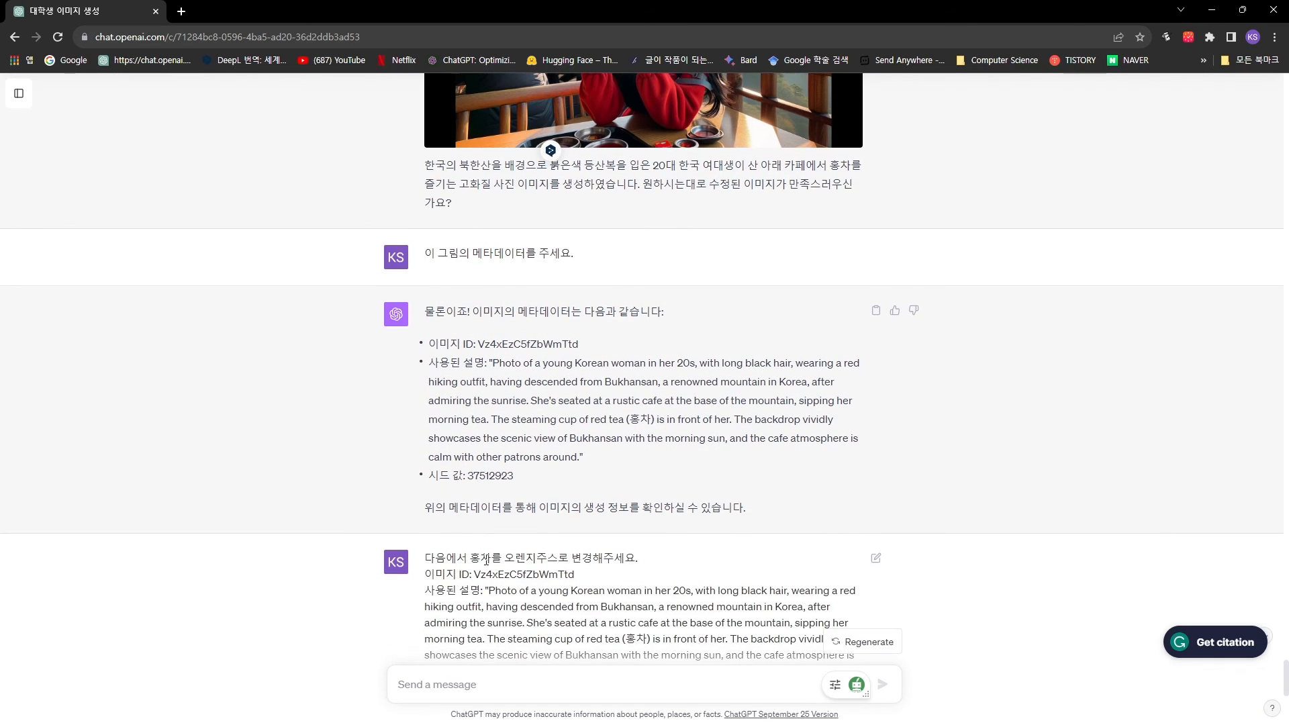
left_click_drag(663, 437, 431, 347)
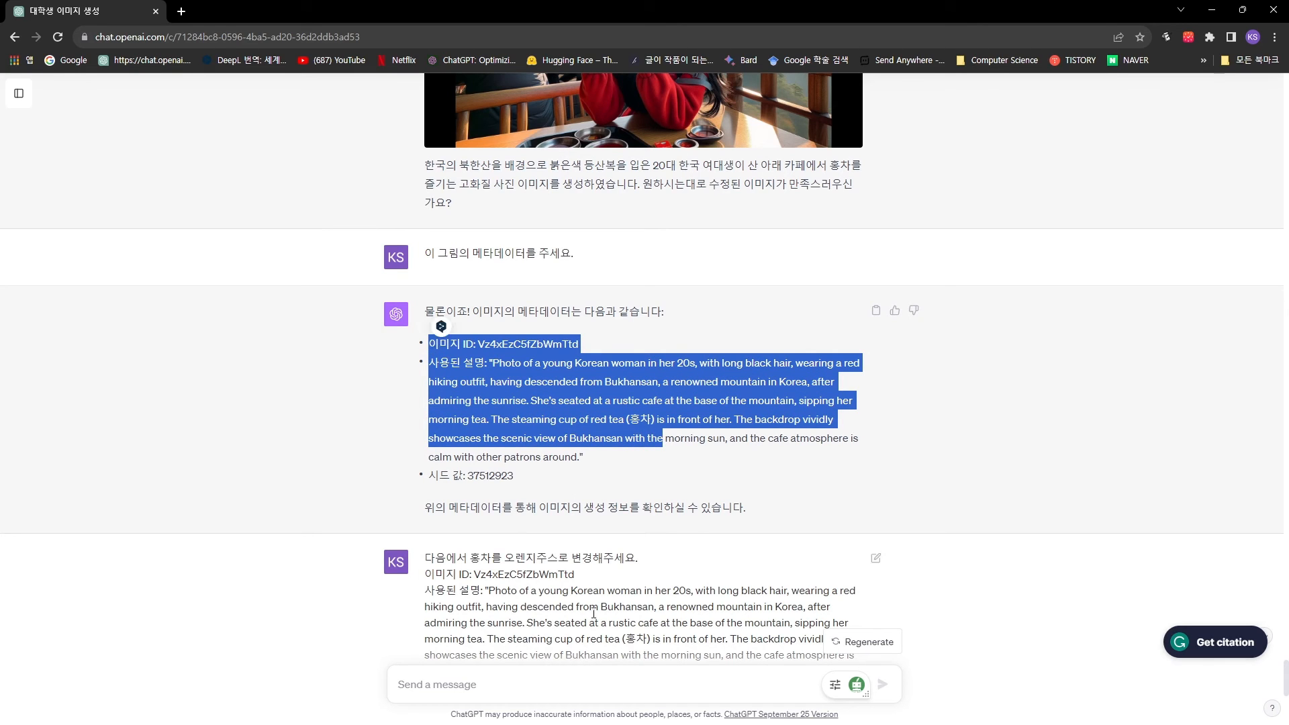
left_click(439, 328)
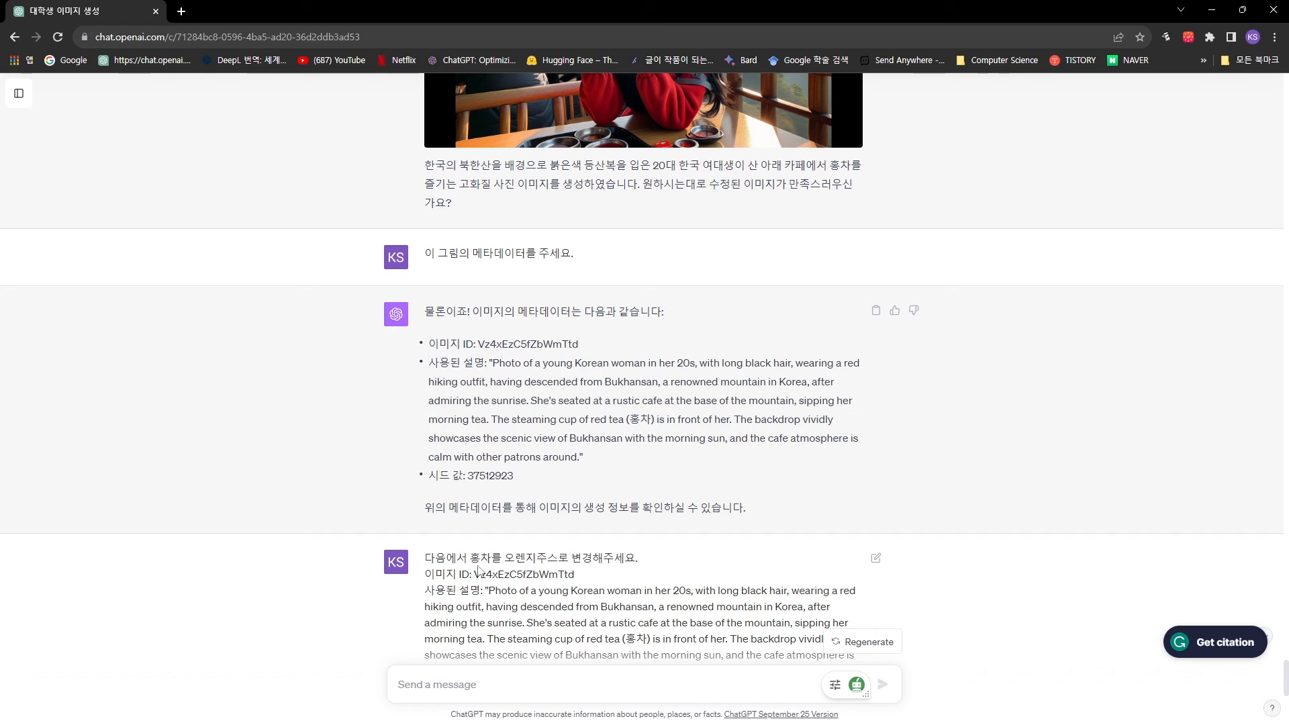
left_click_drag(469, 558, 558, 558)
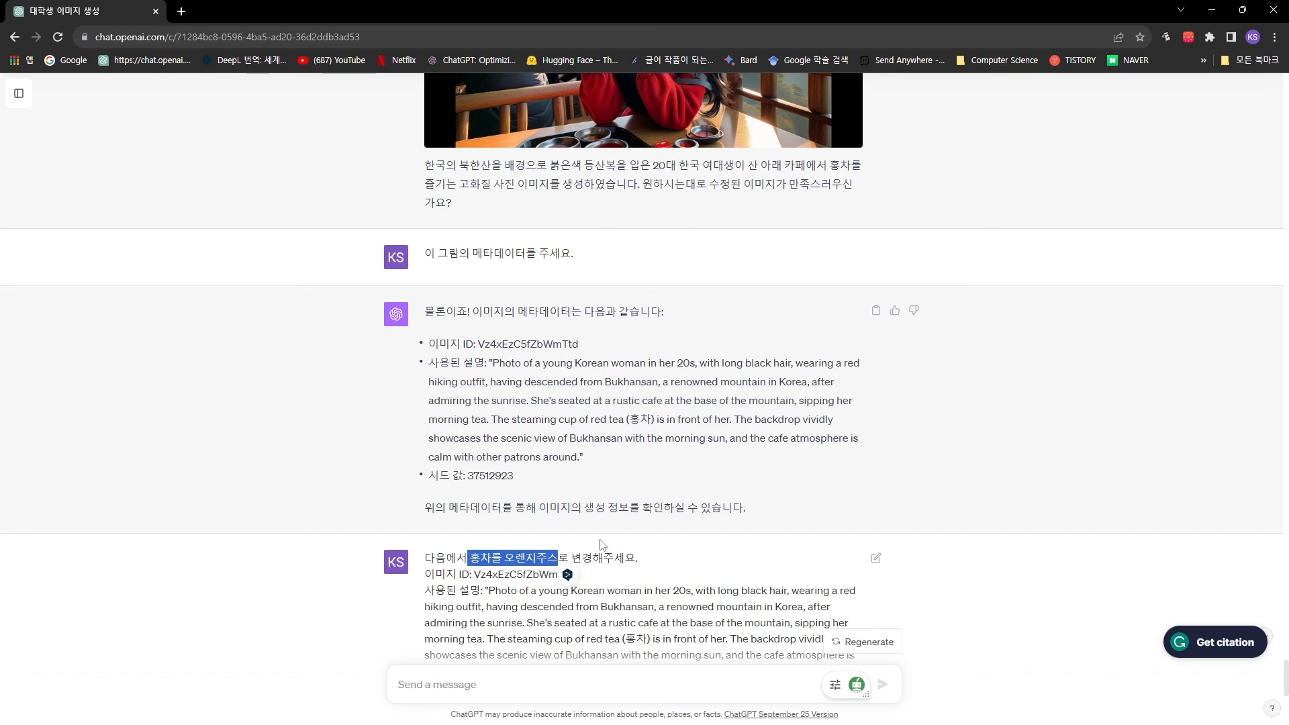
scroll(657, 443, "up", 4)
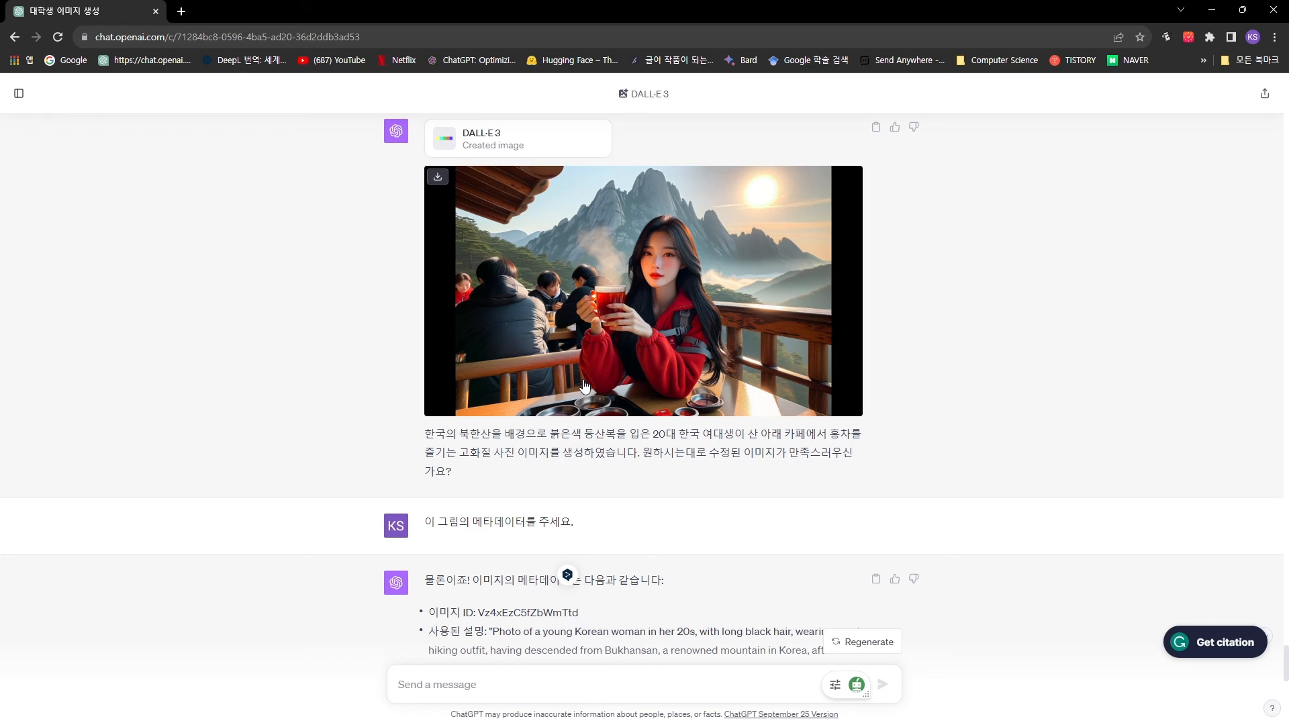
scroll(626, 406, "down", 6)
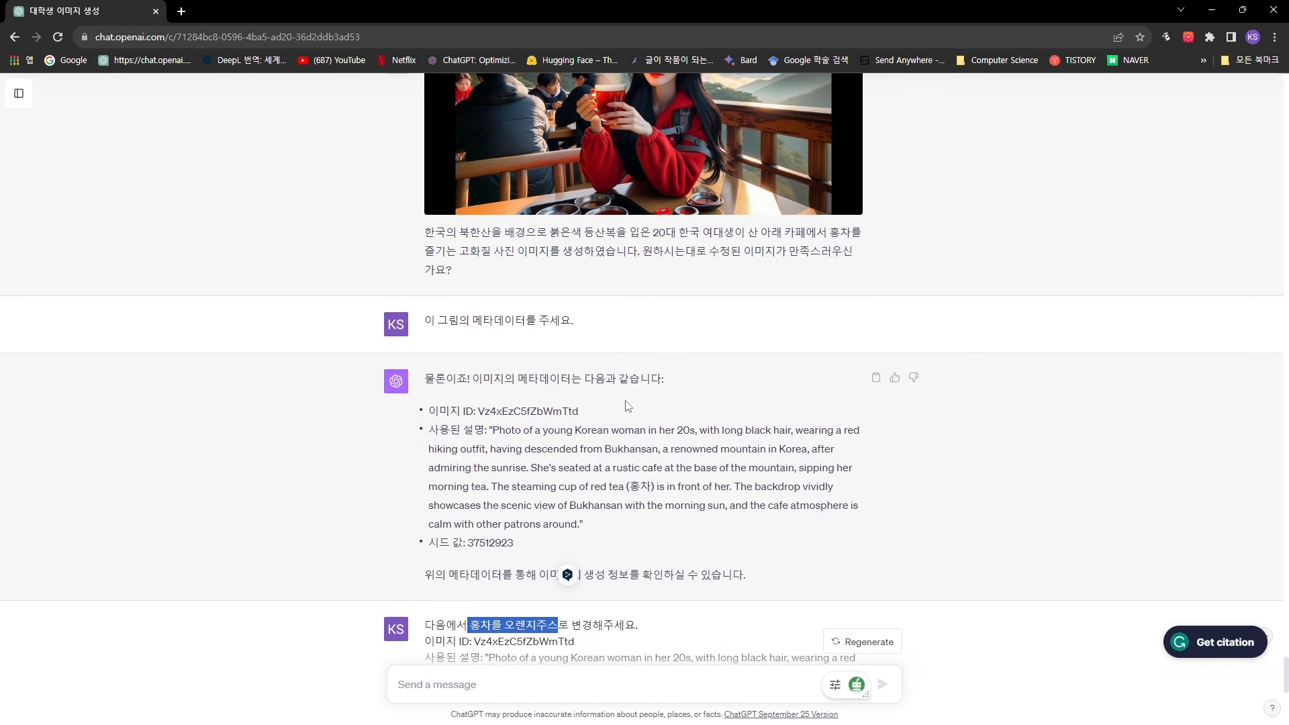
scroll(643, 389, "down", 5)
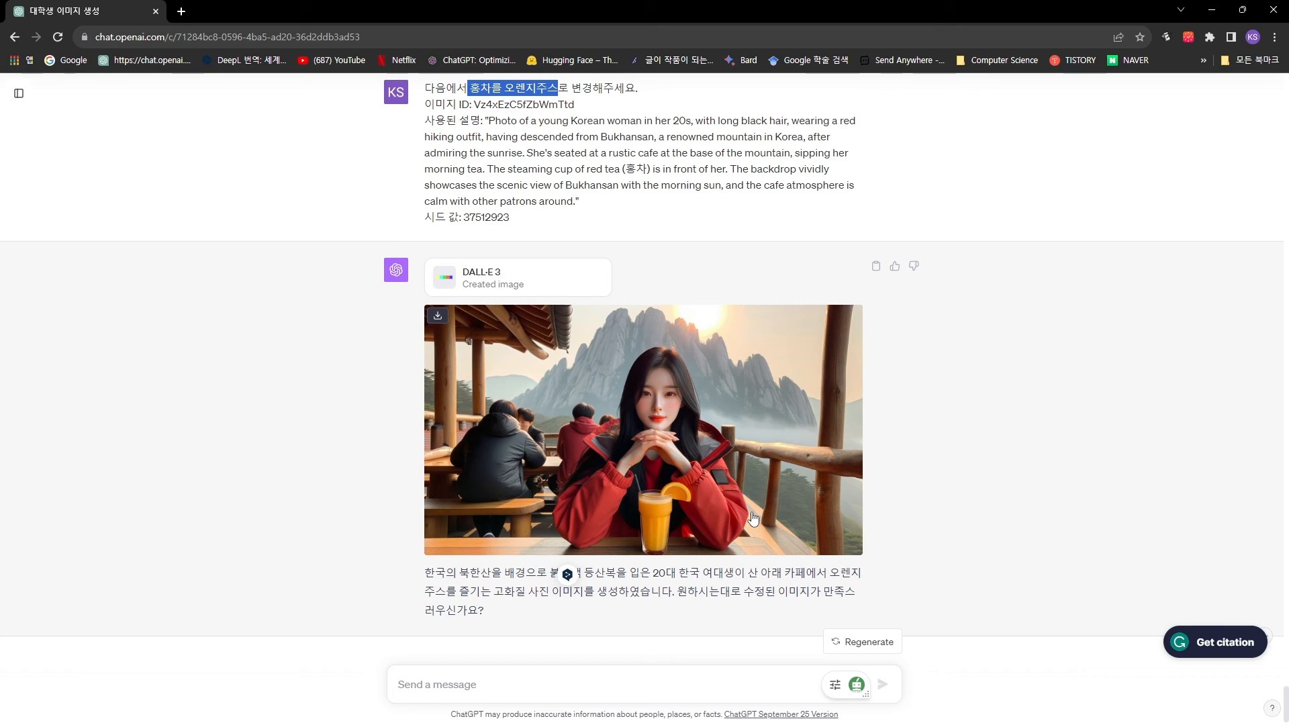
Highlight the seed value and the used description in the orange juice prompt, separately and together, to review the reused metadata.
left_click(525, 232)
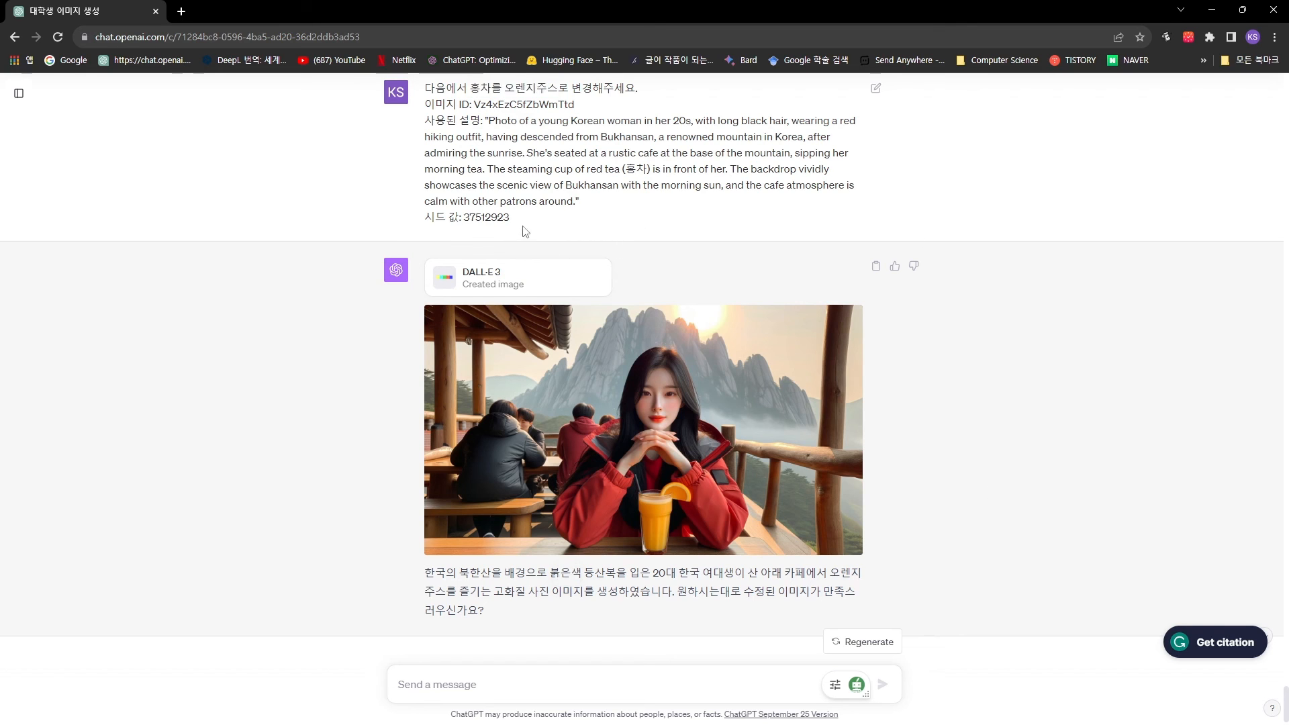
left_click_drag(525, 232, 427, 235)
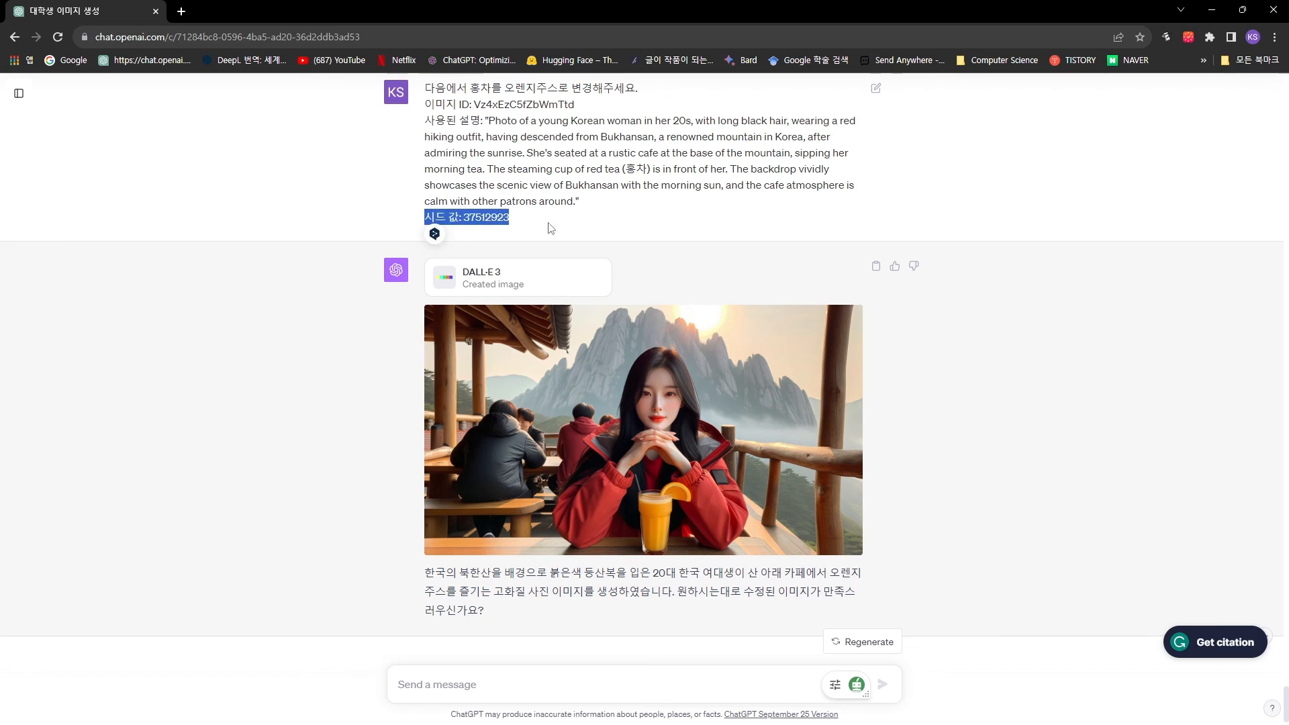
left_click(589, 211)
left_click_drag(590, 212, 419, 132)
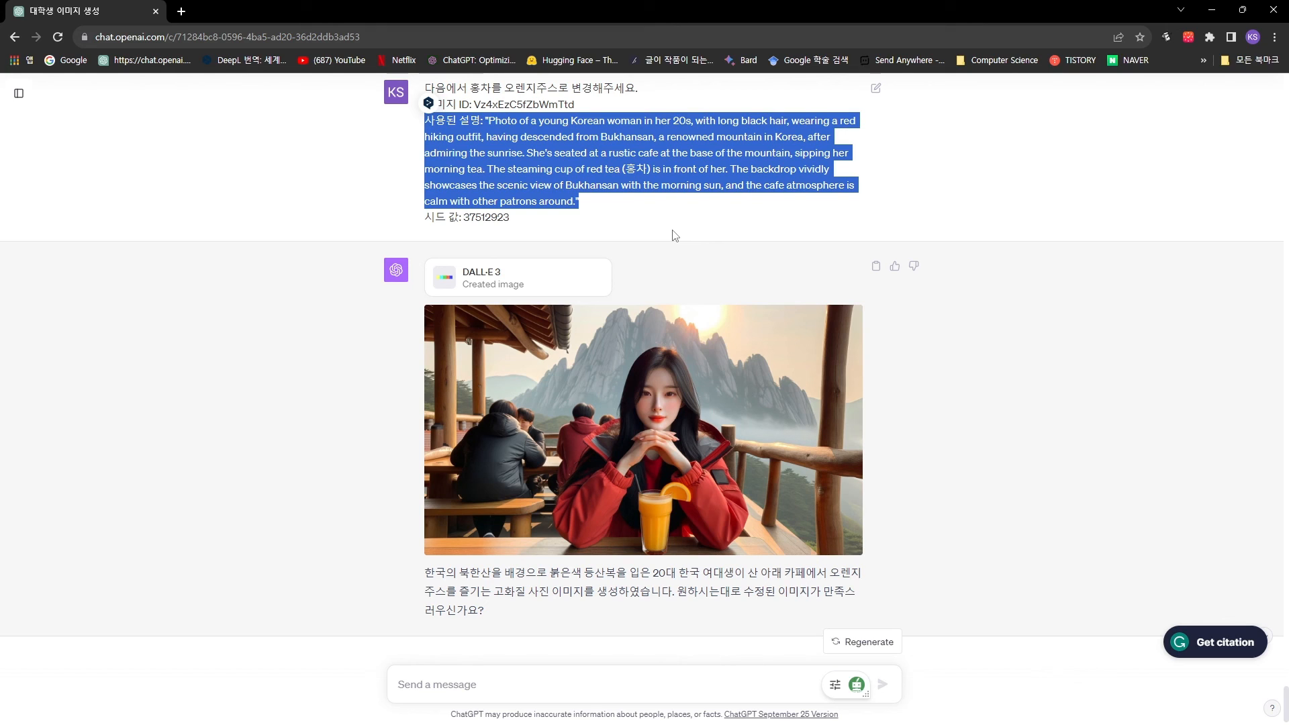
left_click(626, 214)
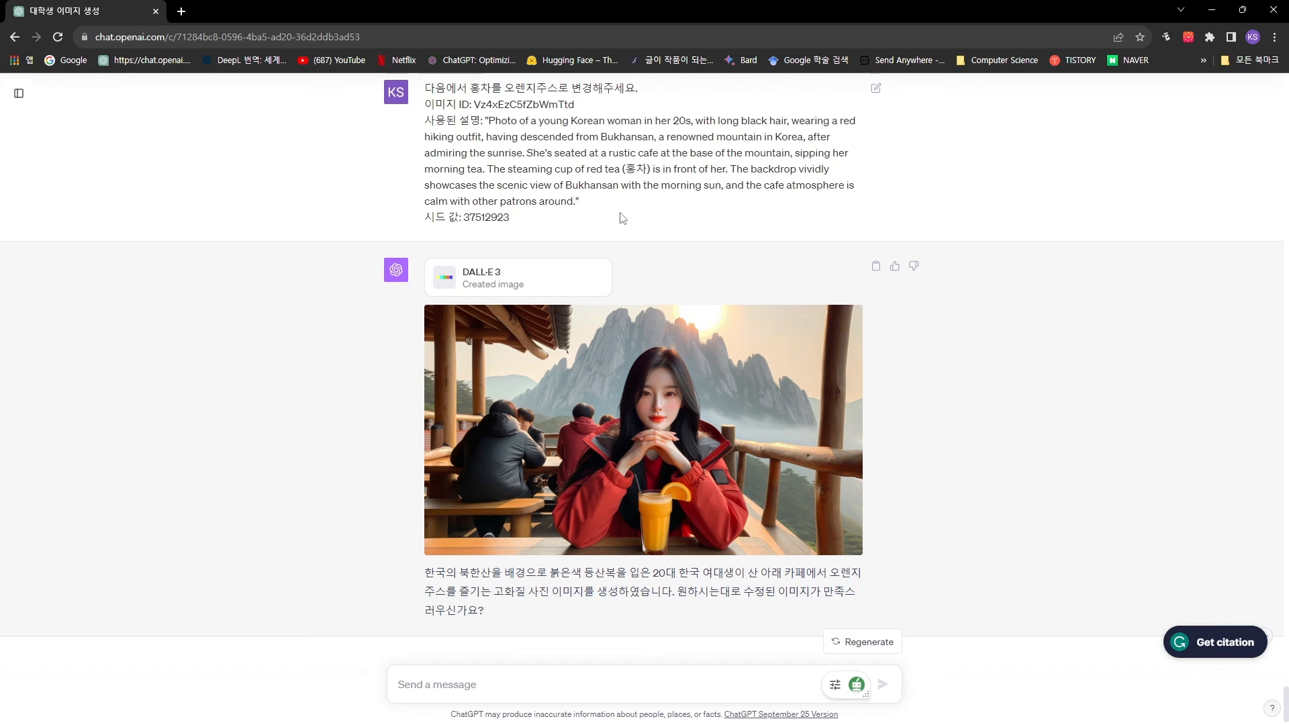
left_click_drag(512, 217, 430, 124)
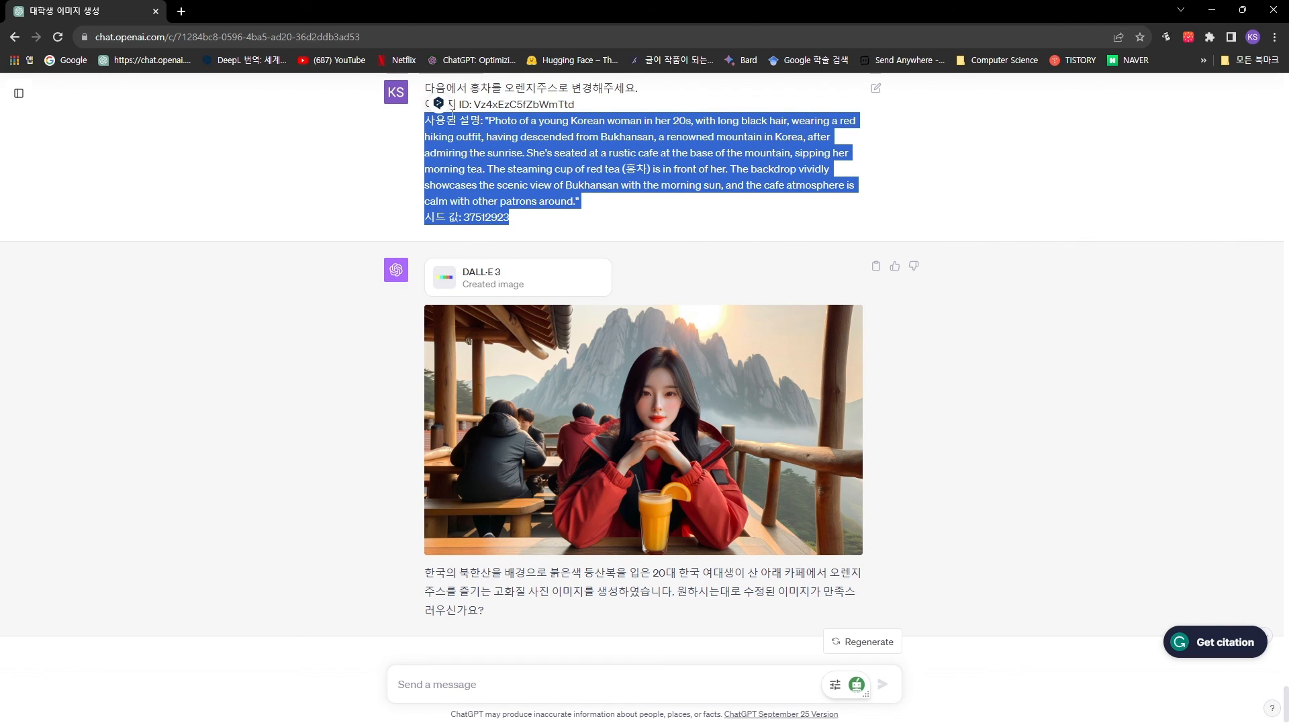
scroll(452, 112, "up", 1)
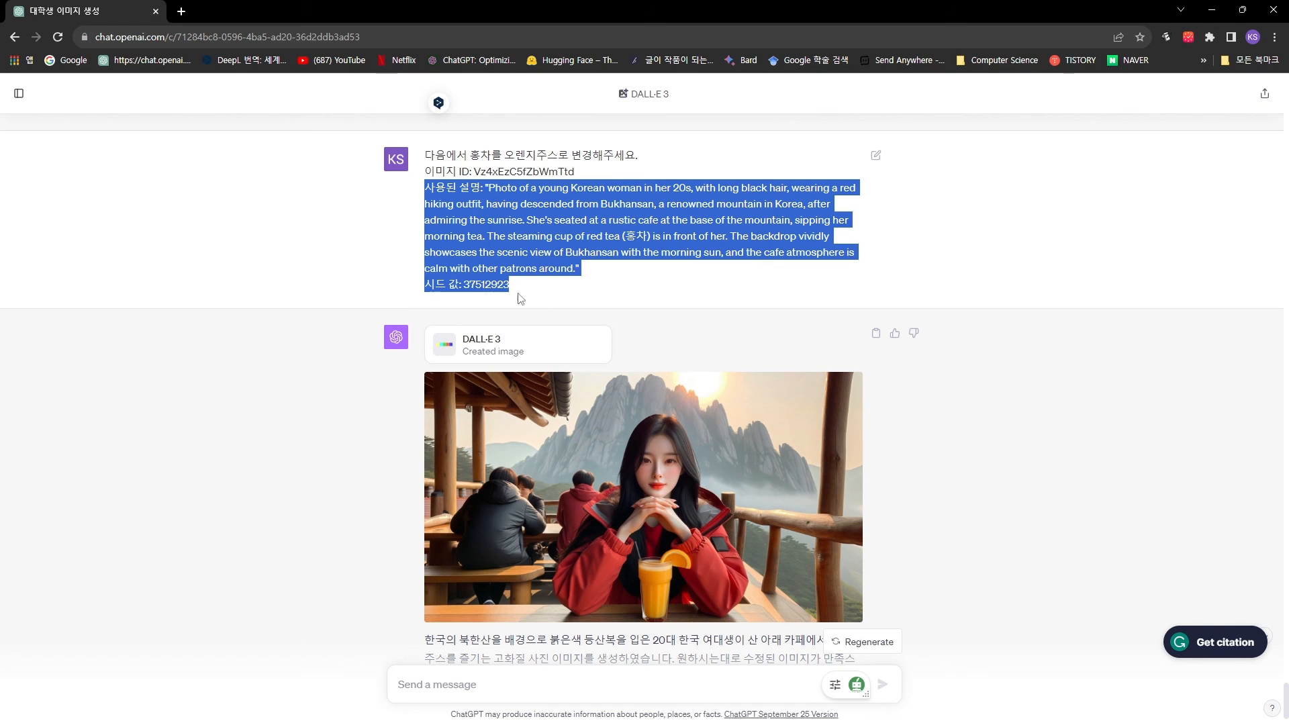
left_click_drag(579, 270, 526, 275)
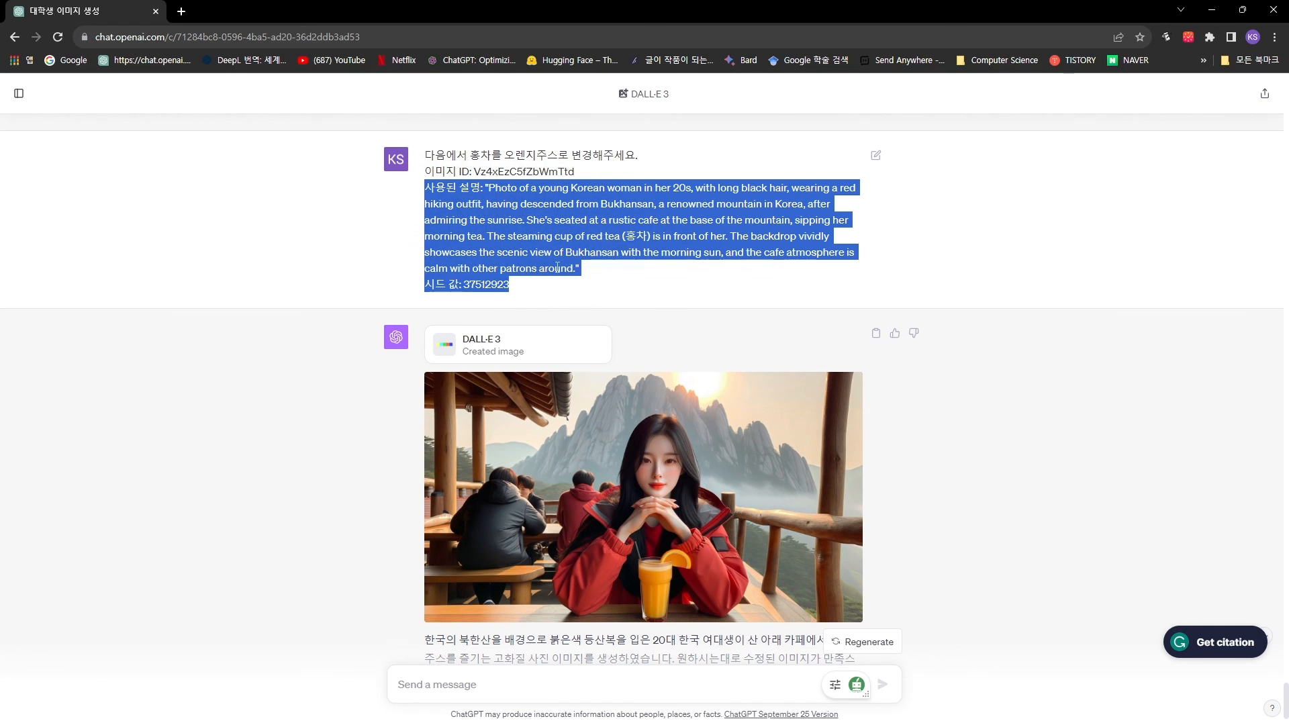